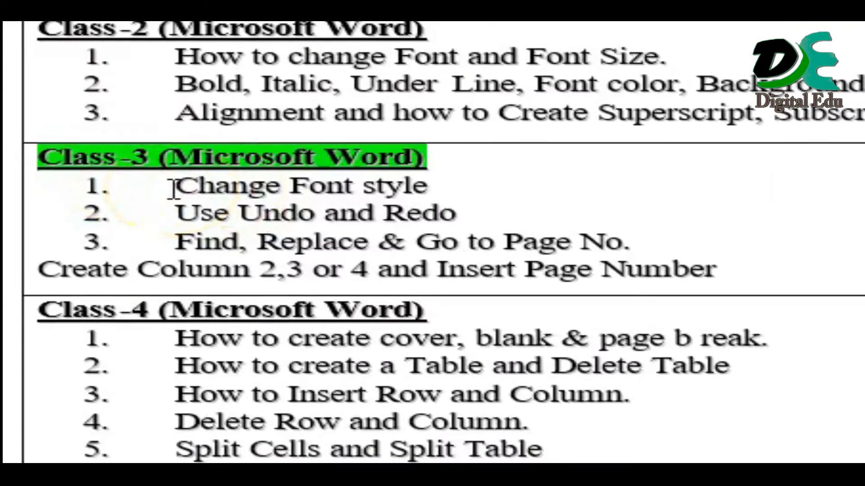
Review the Class-3 (Microsoft Word) topics in the course outline, from "Change Font style" to the columns and page number line.
{"action": "left_click_drag", "start_coordinate": [226, 274], "coordinate": [334, 276]}
{"action": "left_click_drag", "start_coordinate": [421, 194], "coordinate": [417, 194]}
{"action": "left_click", "coordinate": [529, 204]}
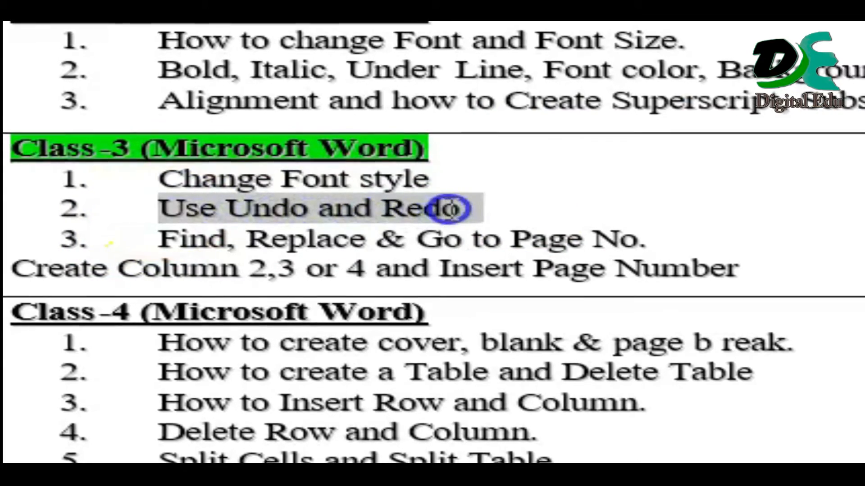
{"action": "left_click_drag", "start_coordinate": [452, 208], "coordinate": [453, 208]}
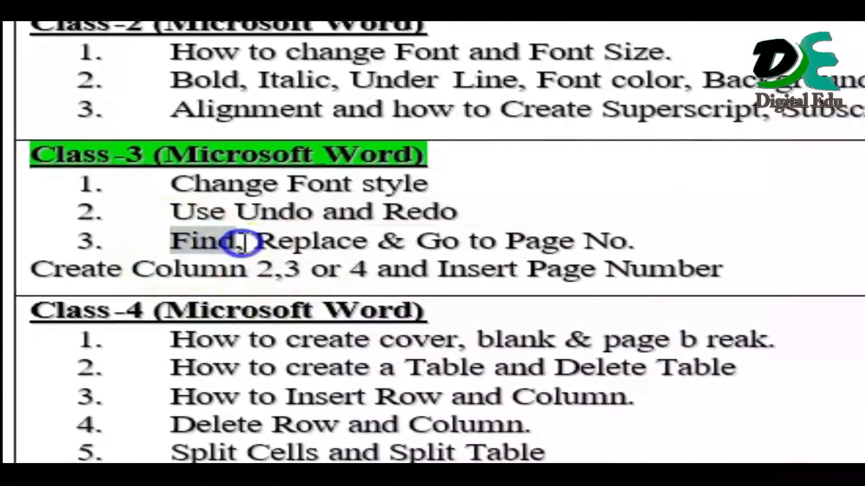
{"action": "left_click_drag", "start_coordinate": [243, 243], "coordinate": [287, 253]}
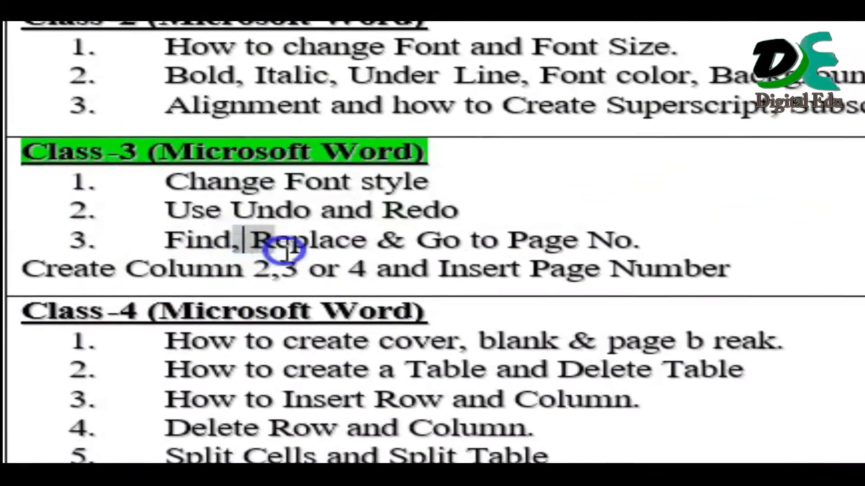
{"action": "left_click_drag", "start_coordinate": [341, 243], "coordinate": [341, 245]}
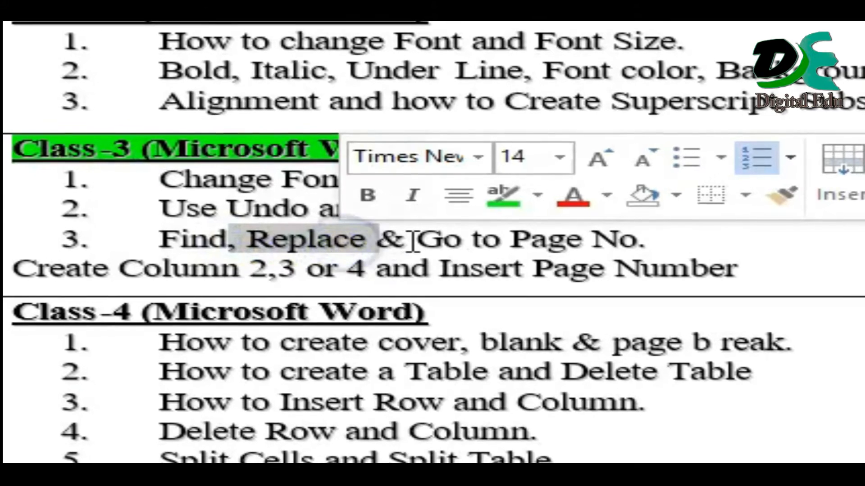
{"action": "left_click_drag", "start_coordinate": [413, 240], "coordinate": [470, 240]}
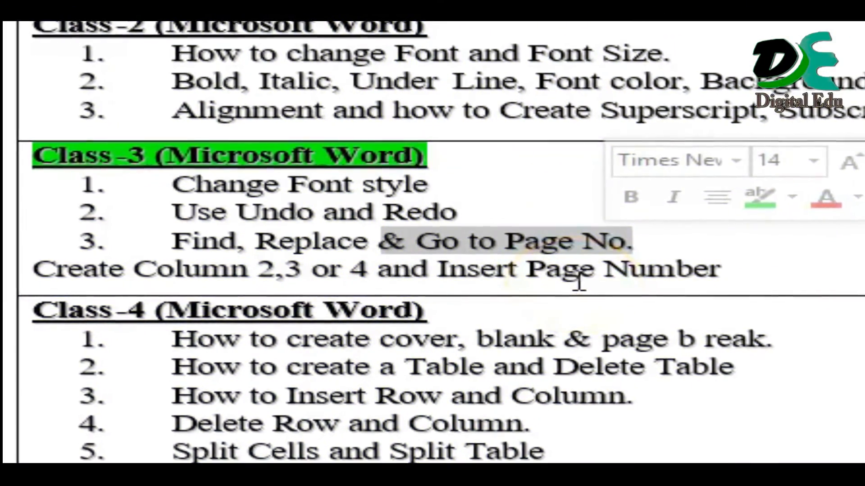
{"action": "left_click", "coordinate": [587, 272]}
{"action": "left_click_drag", "start_coordinate": [18, 269], "coordinate": [392, 276]}
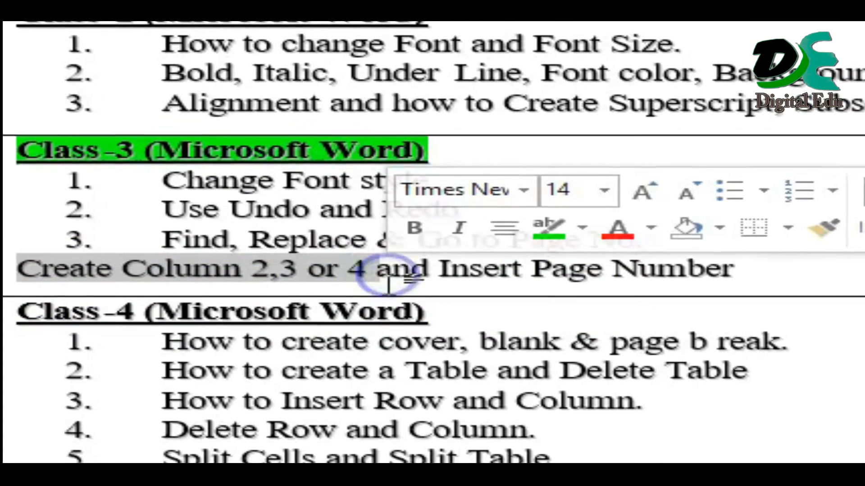
{"action": "left_click", "coordinate": [436, 271]}
{"action": "left_click_drag", "start_coordinate": [503, 269], "coordinate": [726, 280]}
{"action": "left_click", "coordinate": [799, 279]}
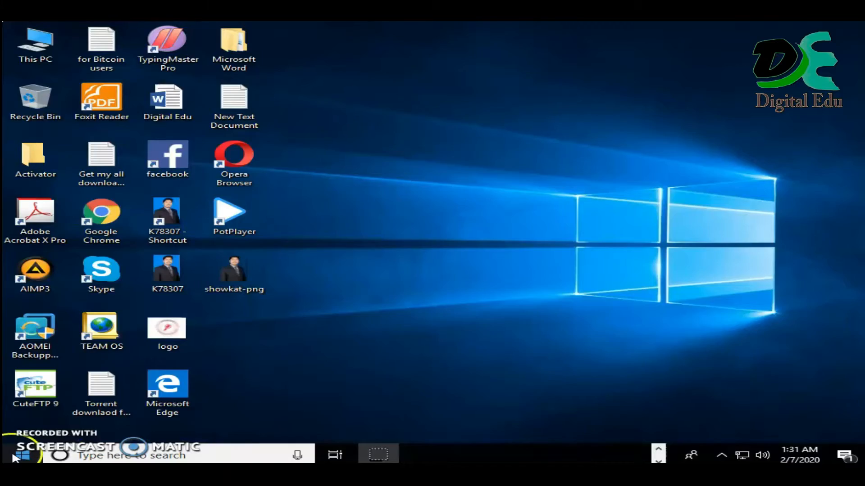
Find Word in the installed applications and open a new blank document.
{"action": "left_click", "coordinate": [18, 456]}
{"action": "scroll", "coordinate": [149, 283], "scroll_direction": "down", "scroll_amount": 6}
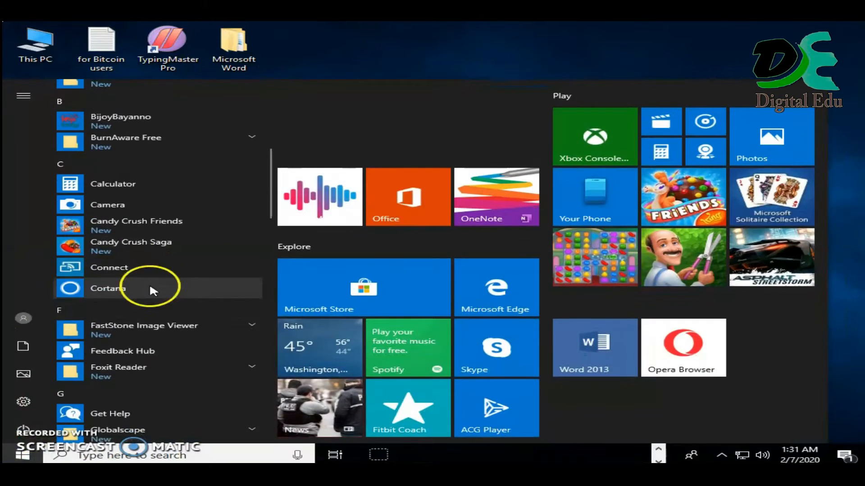
{"action": "scroll", "coordinate": [159, 306], "scroll_direction": "down", "scroll_amount": 5}
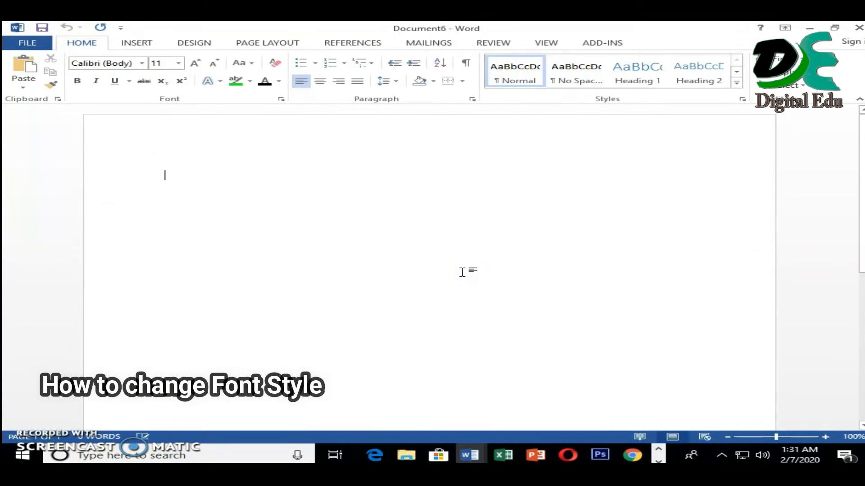
Enter the text "Digital Edu" in the blank document.
{"action": "left_click", "coordinate": [411, 261]}
{"action": "type", "text": "Digi"}
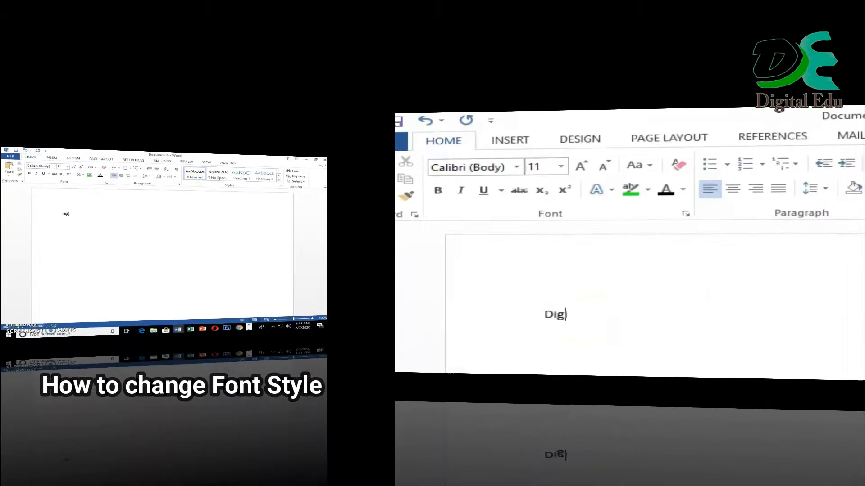
{"action": "type", "text": "tal "}
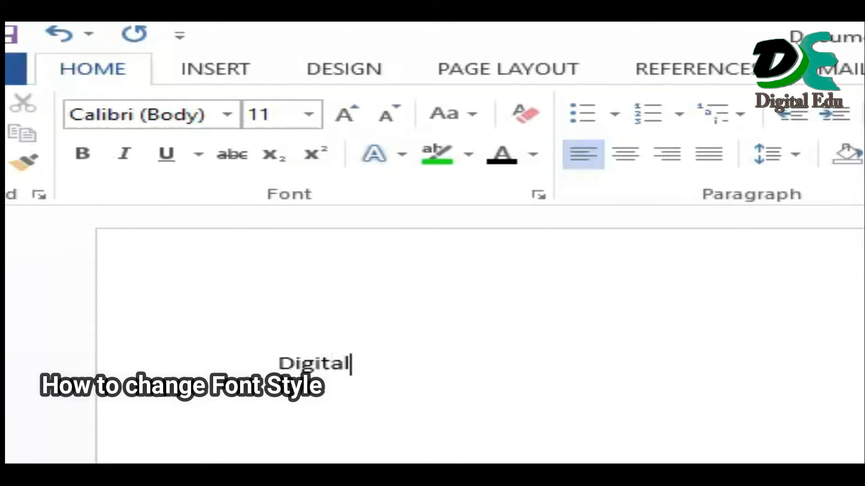
{"action": "type", "text": "Edu"}
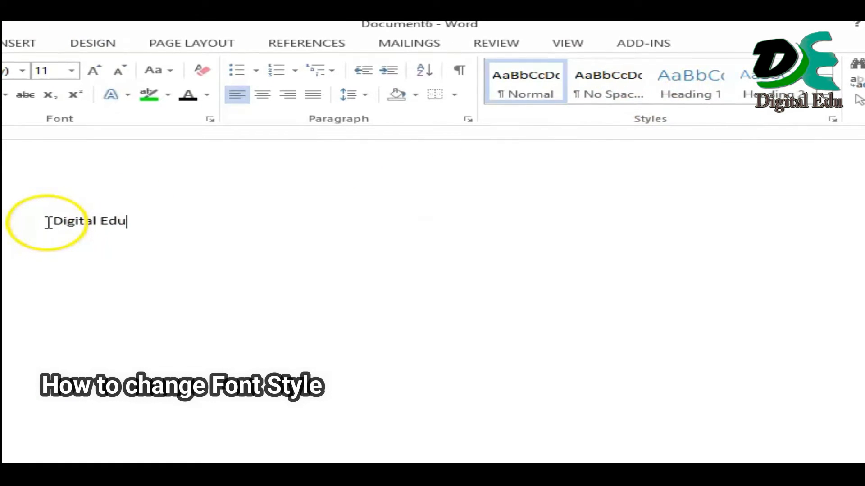
Preview styles such as Heading 1 and Intense Quote on "Digital Edu", and center the text.
{"action": "left_click_drag", "start_coordinate": [49, 221], "coordinate": [65, 223]}
{"action": "left_click_drag", "start_coordinate": [142, 229], "coordinate": [143, 229]}
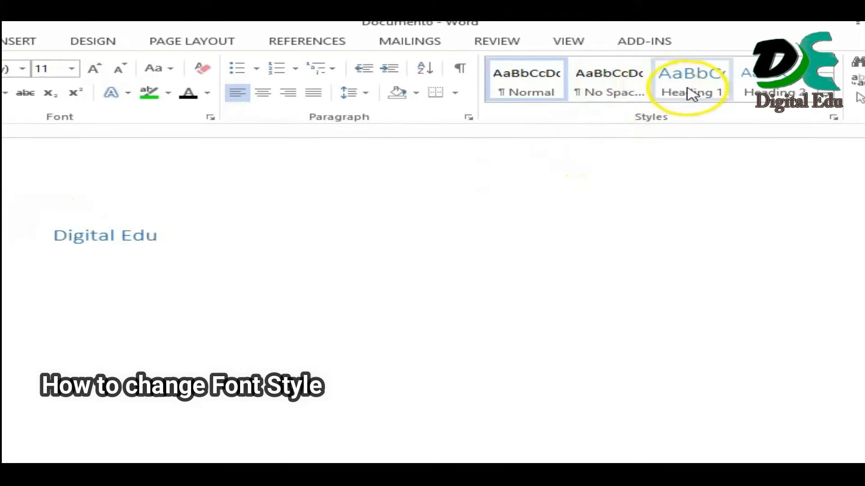
{"action": "left_click", "coordinate": [831, 79]}
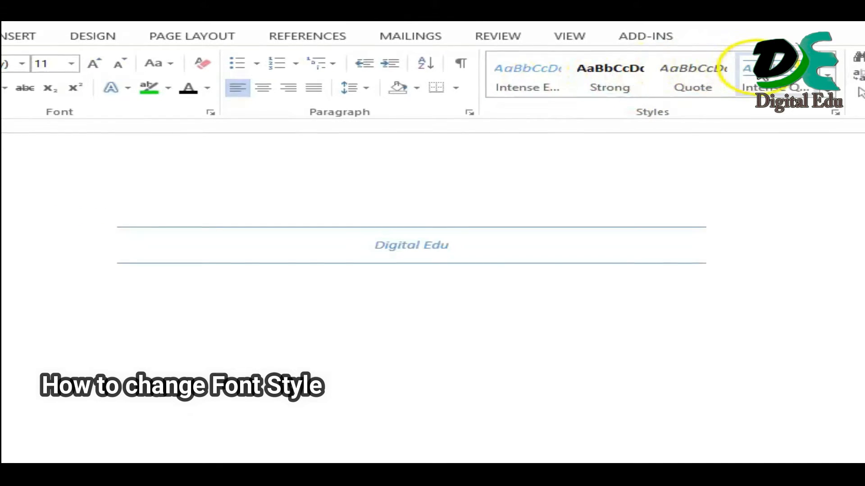
{"action": "left_click", "coordinate": [829, 74]}
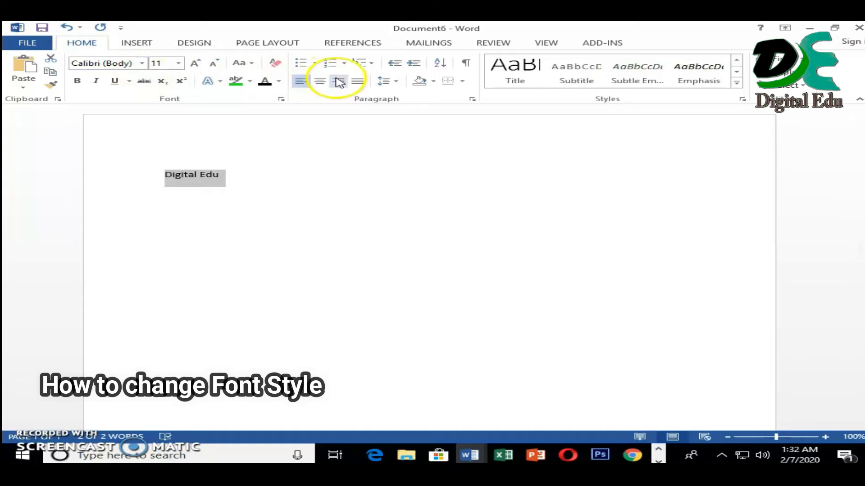
{"action": "left_click", "coordinate": [322, 84]}
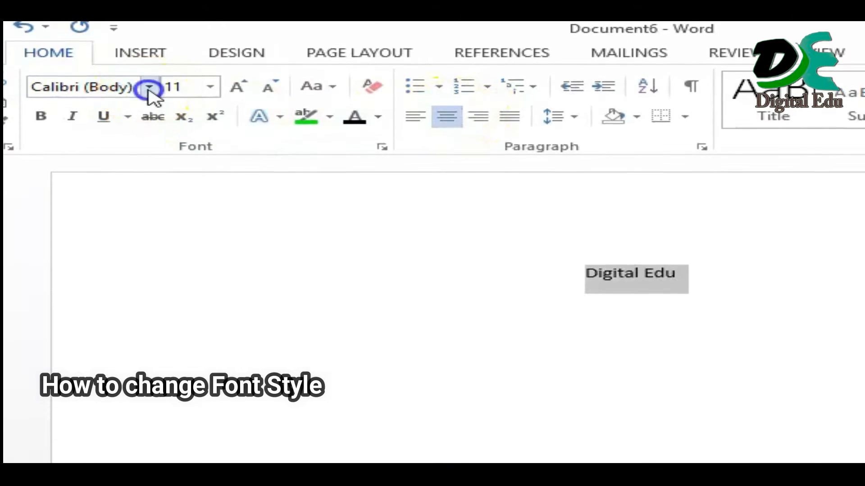
Browse the available fonts with live preview on the selected "Digital Edu" text without applying one.
{"action": "left_click", "coordinate": [141, 63]}
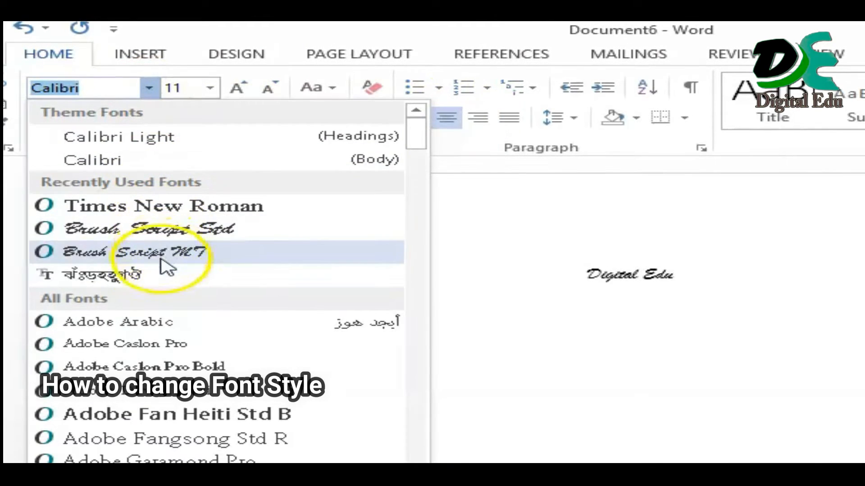
{"action": "scroll", "coordinate": [191, 360], "scroll_direction": "down", "scroll_amount": 4}
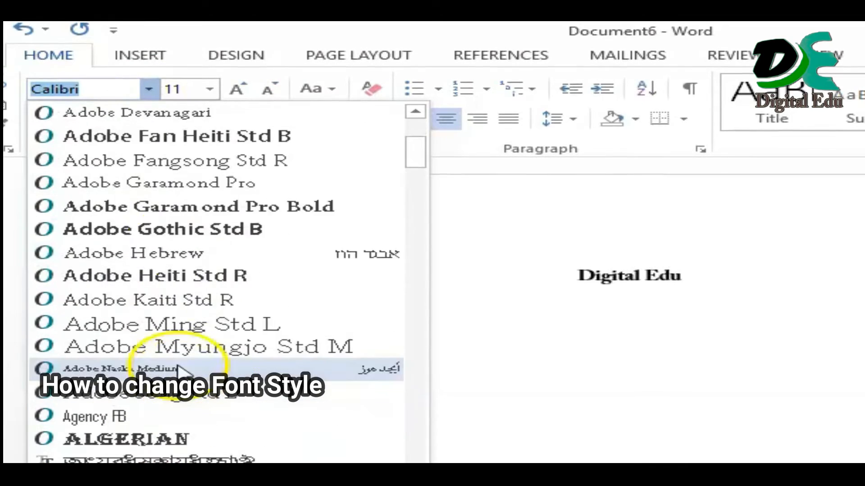
{"action": "scroll", "coordinate": [188, 417], "scroll_direction": "down", "scroll_amount": 15}
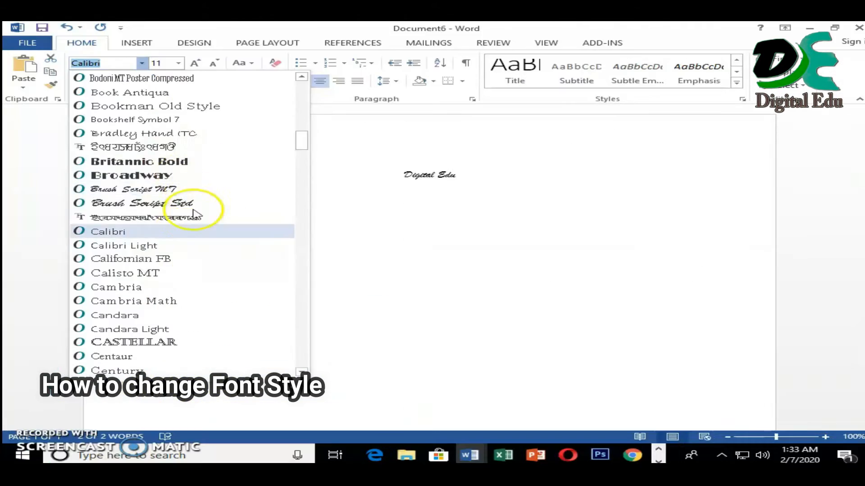
{"action": "left_click", "coordinate": [548, 263]}
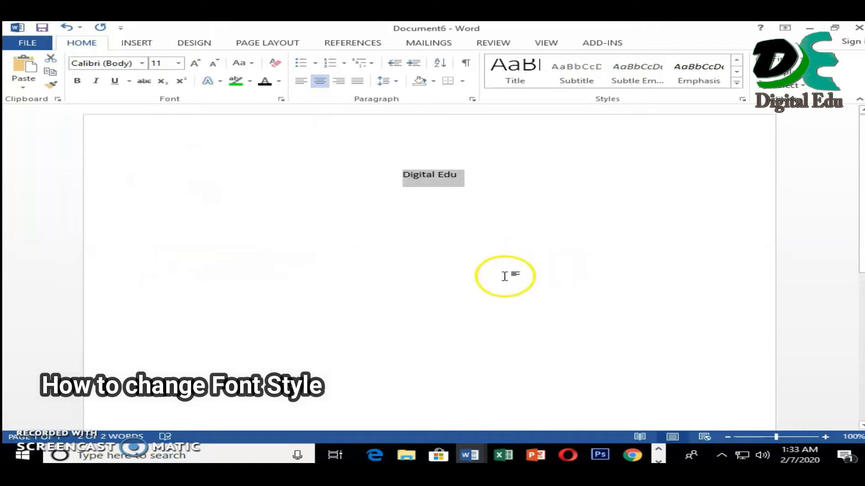
Check the "Change Font style" and "Use Undo and Redo" topics in "Our Program word", and return to Document6.
{"action": "left_click", "coordinate": [471, 454]}
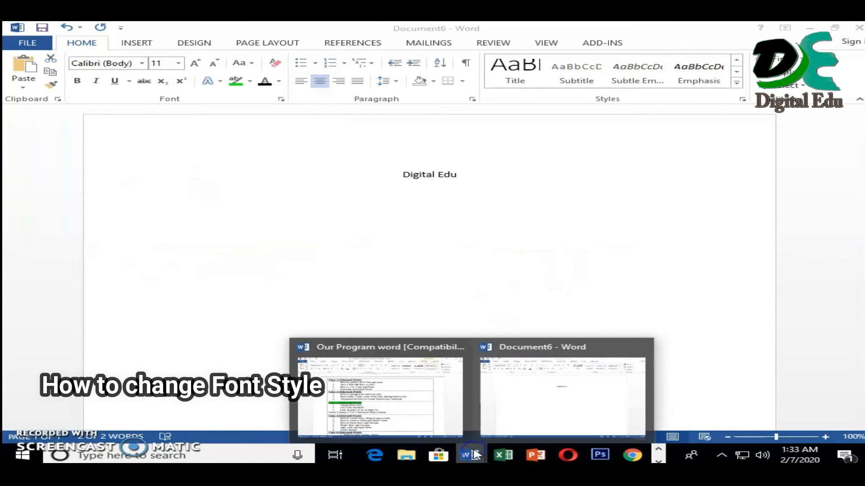
{"action": "left_click", "coordinate": [401, 417]}
{"action": "triple_click", "coordinate": [306, 275]}
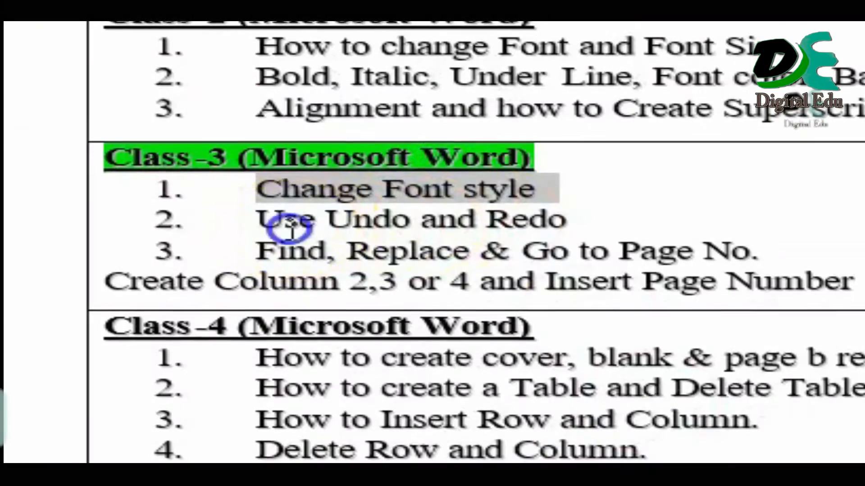
{"action": "left_click_drag", "start_coordinate": [227, 285], "coordinate": [349, 289]}
{"action": "left_click_drag", "start_coordinate": [562, 229], "coordinate": [562, 232]}
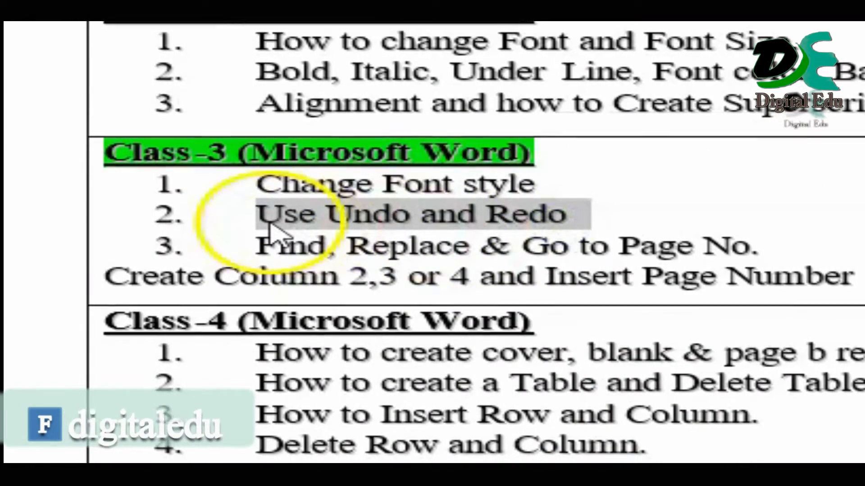
{"action": "left_click", "coordinate": [659, 223]}
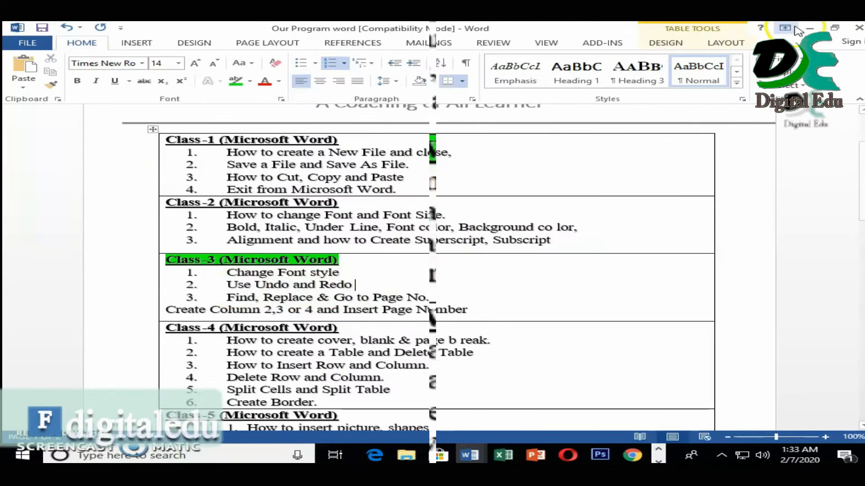
{"action": "left_click", "coordinate": [808, 31]}
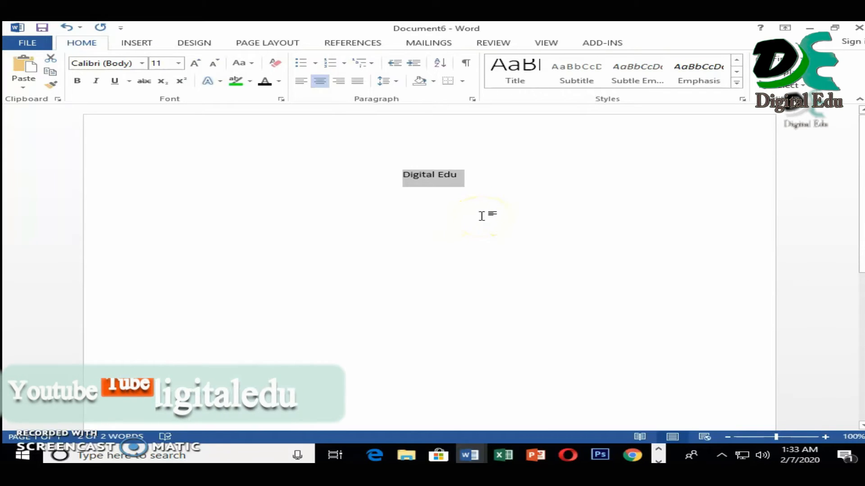
Delete the centered "Digital Edu" text from the document.
{"action": "left_click", "coordinate": [484, 185]}
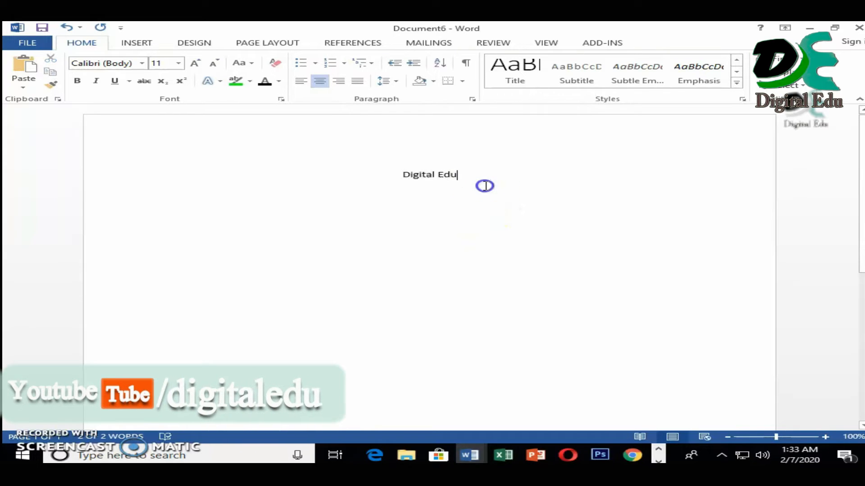
{"action": "left_click_drag", "start_coordinate": [472, 176], "coordinate": [405, 175]}
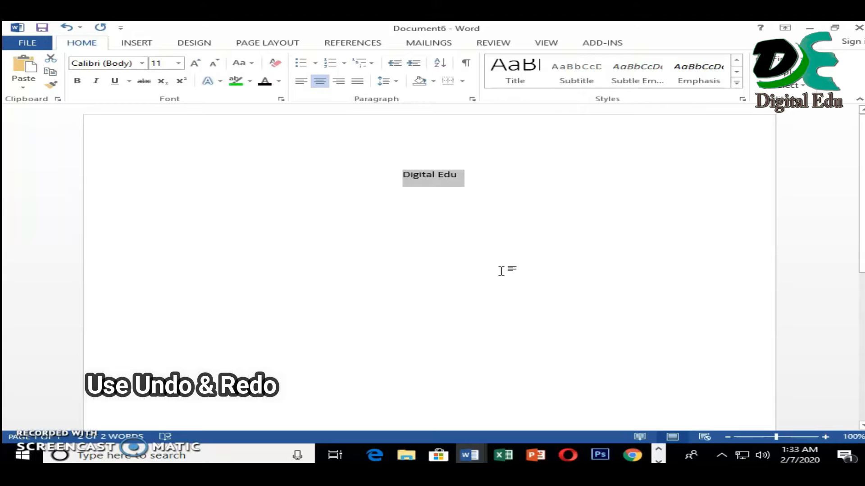
{"action": "key", "text": "Delete"}
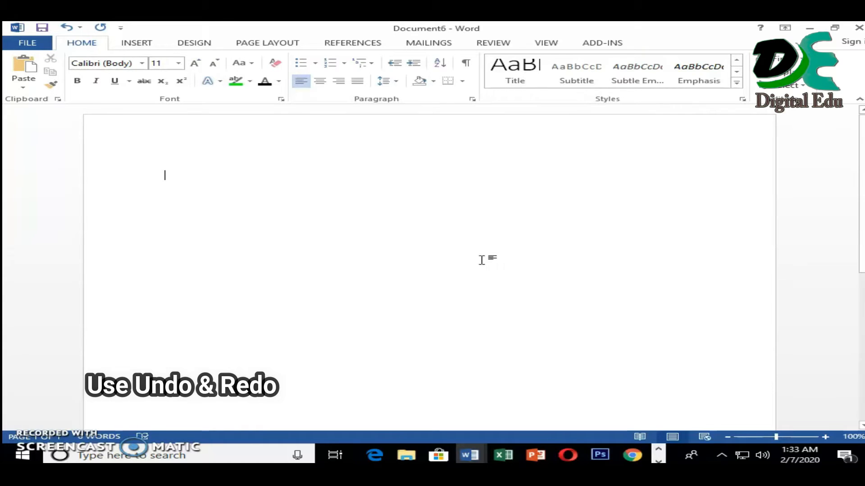
Undo the last three actions: the deletion, the centering and the typing of "Digital Edu".
{"action": "left_click", "coordinate": [66, 29]}
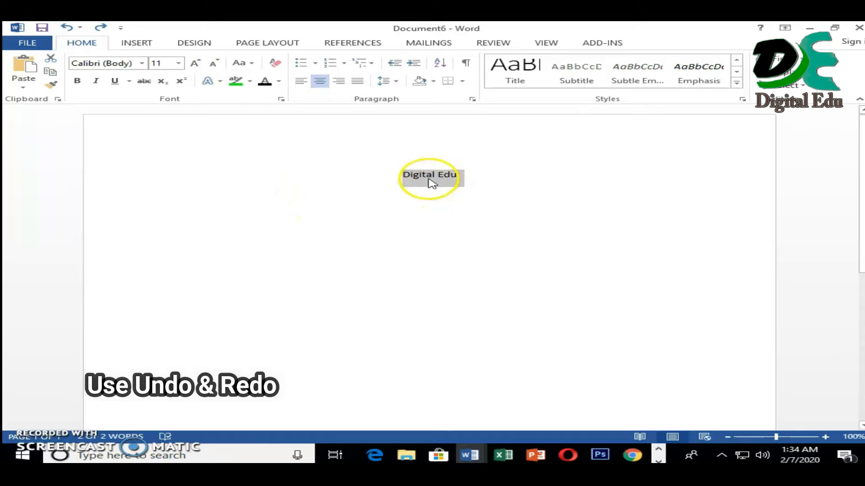
{"action": "left_click", "coordinate": [67, 28]}
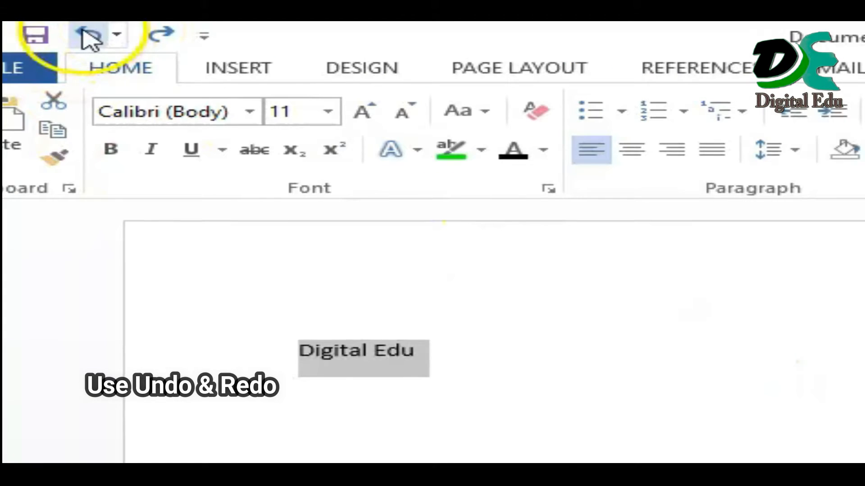
{"action": "left_click", "coordinate": [89, 36]}
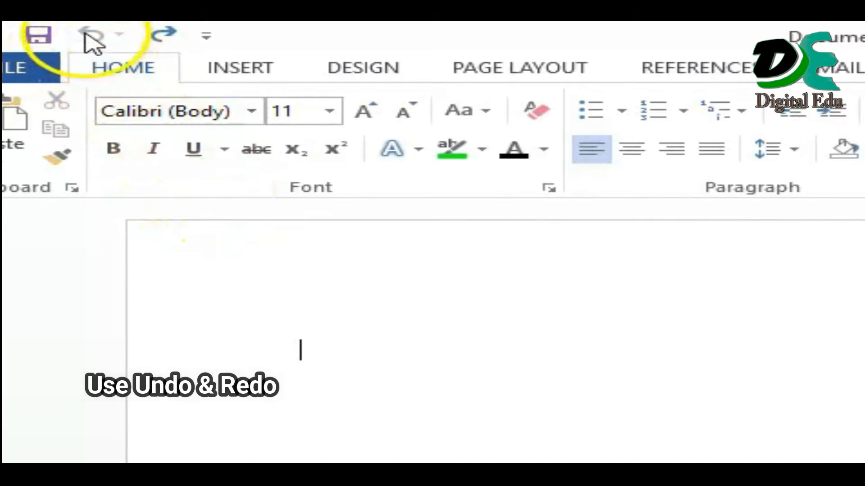
Redo the typing, centering and deletion of "Digital Edu", and undo the deletion once more.
{"action": "left_click", "coordinate": [168, 36]}
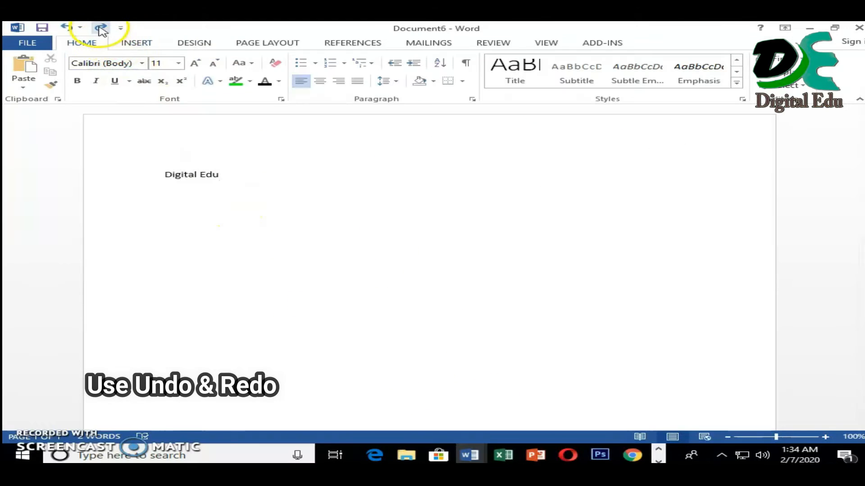
{"action": "left_click", "coordinate": [101, 29]}
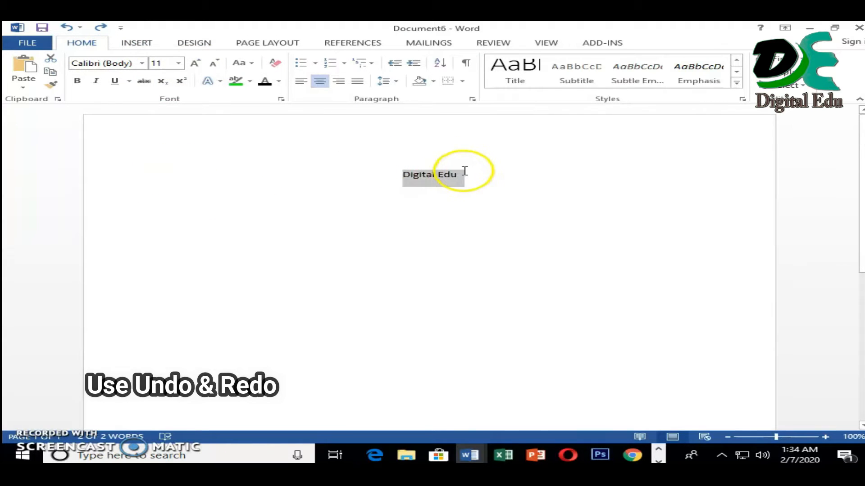
{"action": "left_click", "coordinate": [99, 28]}
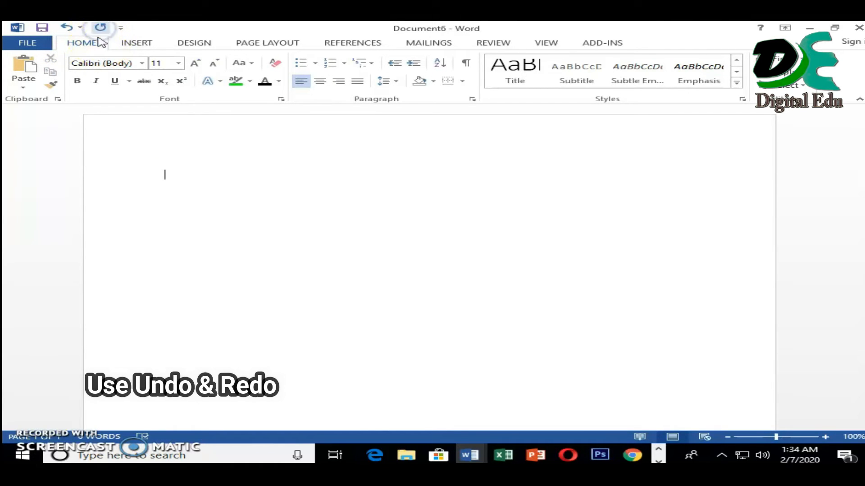
{"action": "left_click", "coordinate": [67, 28]}
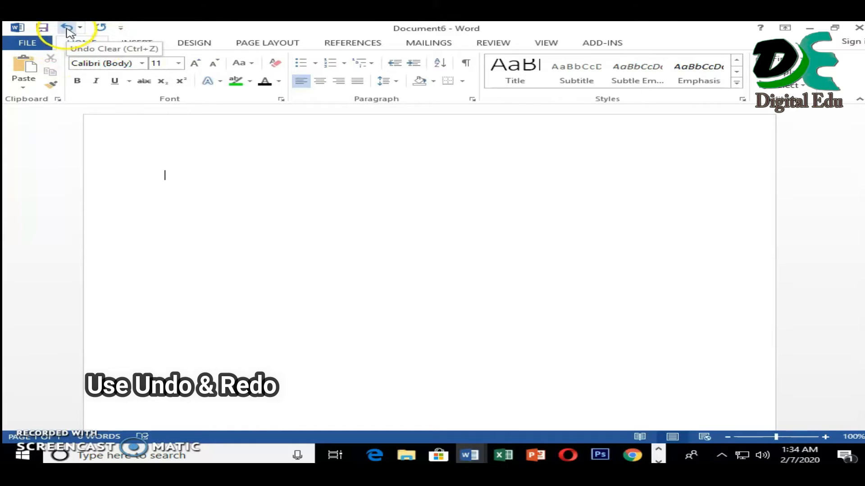
Undo the deletion of the centered "Digital Edu" text.
{"action": "left_click", "coordinate": [67, 28]}
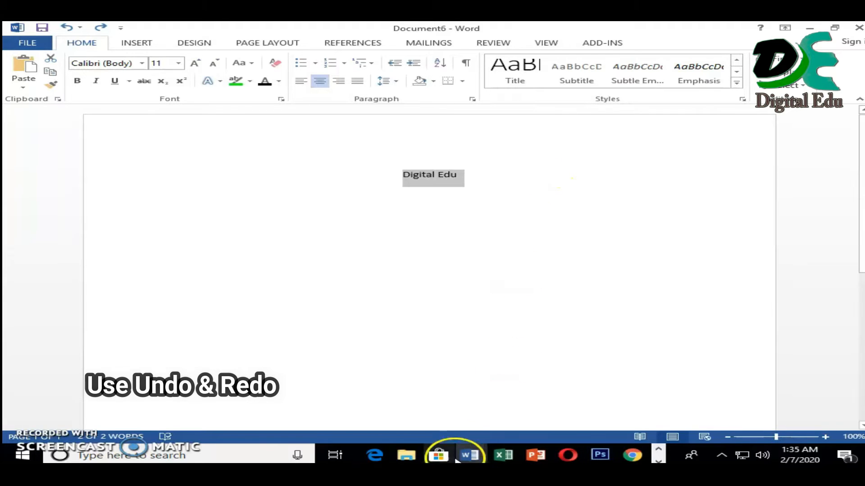
Check the "Find, Replace & Go to Page No." topic under Class-3 in "Our Program word", and return to Document6.
{"action": "mouse_move", "coordinate": [470, 454]}
{"action": "left_click", "coordinate": [389, 394]}
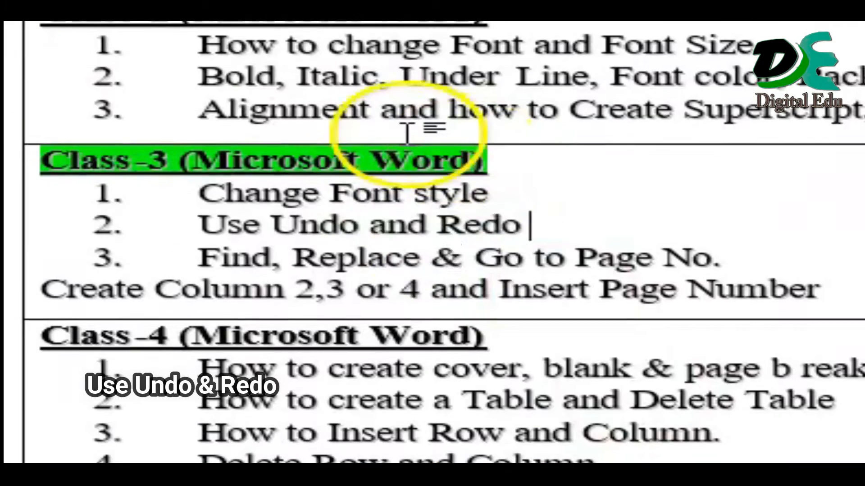
{"action": "left_click", "coordinate": [233, 289]}
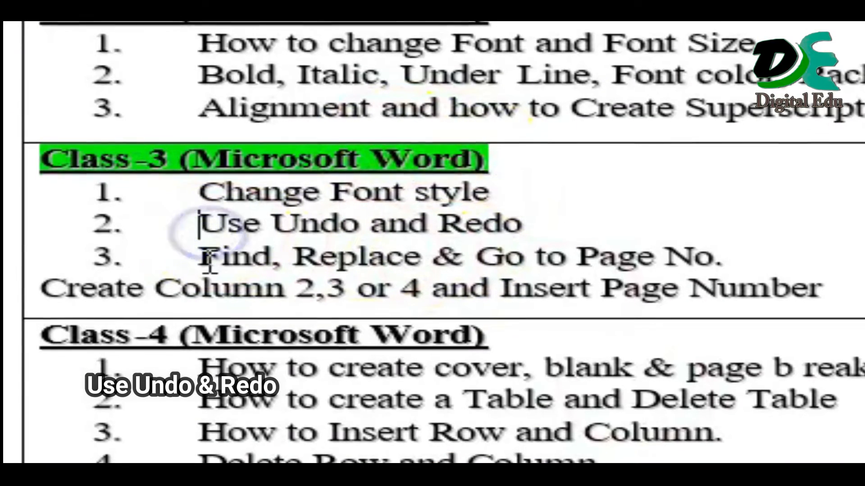
{"action": "left_click_drag", "start_coordinate": [199, 257], "coordinate": [276, 265]}
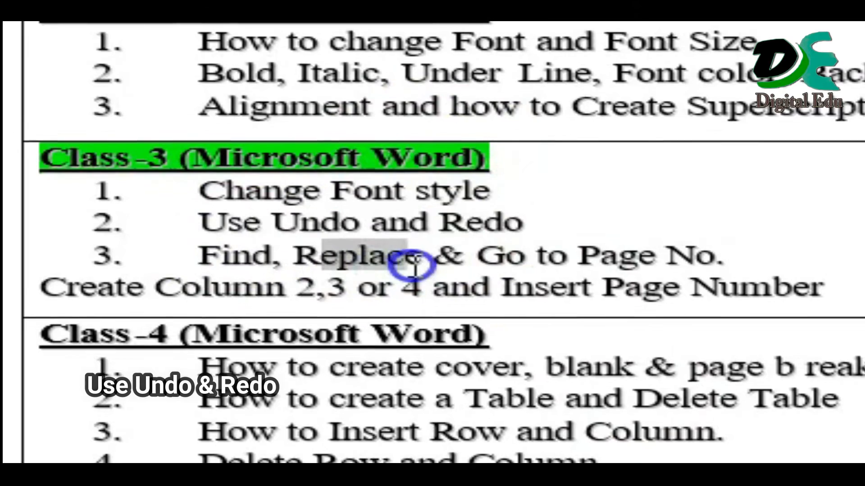
{"action": "left_click_drag", "start_coordinate": [435, 271], "coordinate": [693, 270]}
{"action": "left_click_drag", "start_coordinate": [482, 254], "coordinate": [726, 267]}
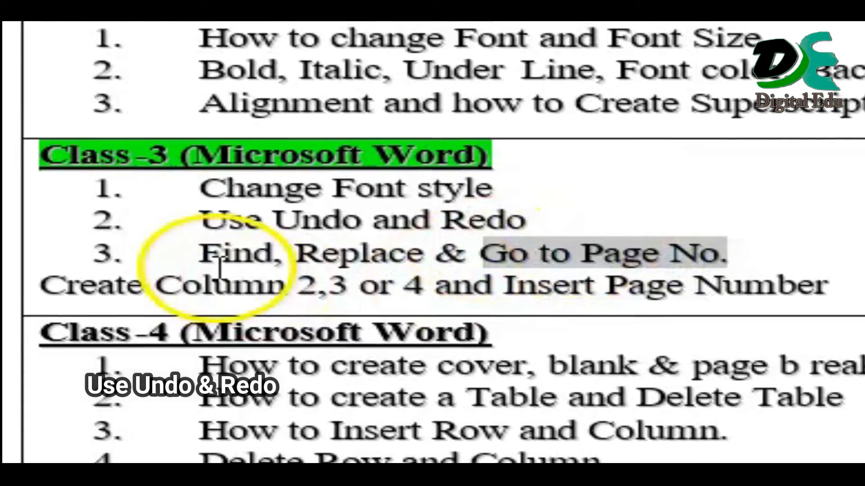
{"action": "left_click_drag", "start_coordinate": [198, 255], "coordinate": [280, 263]}
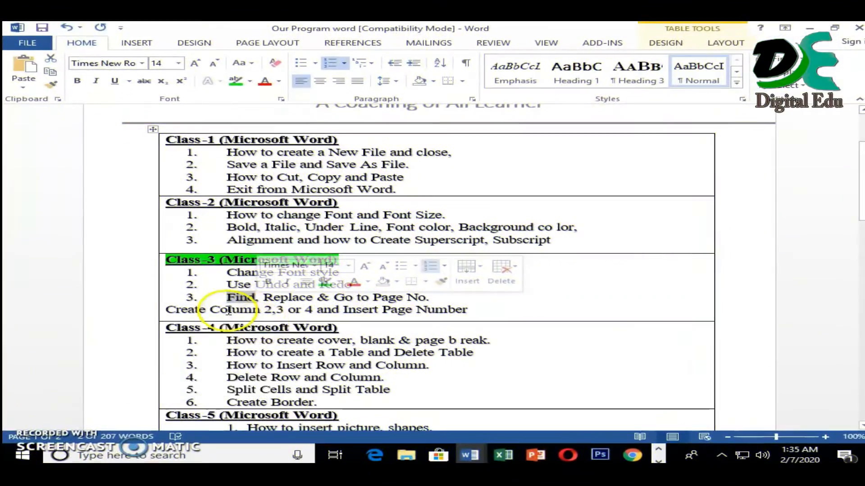
{"action": "left_click", "coordinate": [808, 29]}
Copy the centered "Digital Edu" line and paste it repeatedly below itself to make 22 lines.
{"action": "left_click", "coordinate": [512, 191]}
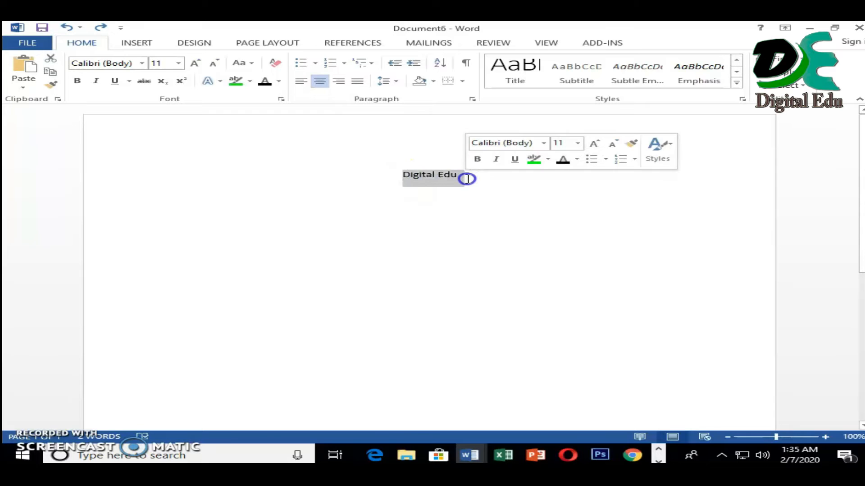
{"action": "right_click", "coordinate": [447, 183]}
{"action": "left_click", "coordinate": [475, 201]}
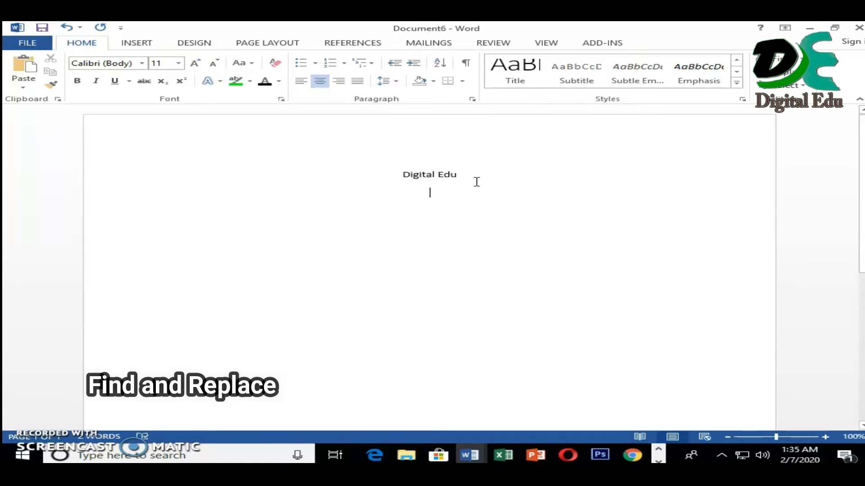
{"action": "key", "text": "ctrl+v"}
{"action": "key", "text": "ctrl+v"}
{"action": "key", "text": "ctrl+v"}
{"action": "key", "text": "ctrl+v"}
{"action": "key", "text": "ctrl+v"}
{"action": "key", "text": "ctrl+v"}
{"action": "key", "text": "ctrl+v"}
{"action": "key", "text": "ctrl+v"}
{"action": "key", "text": "ctrl+v"}
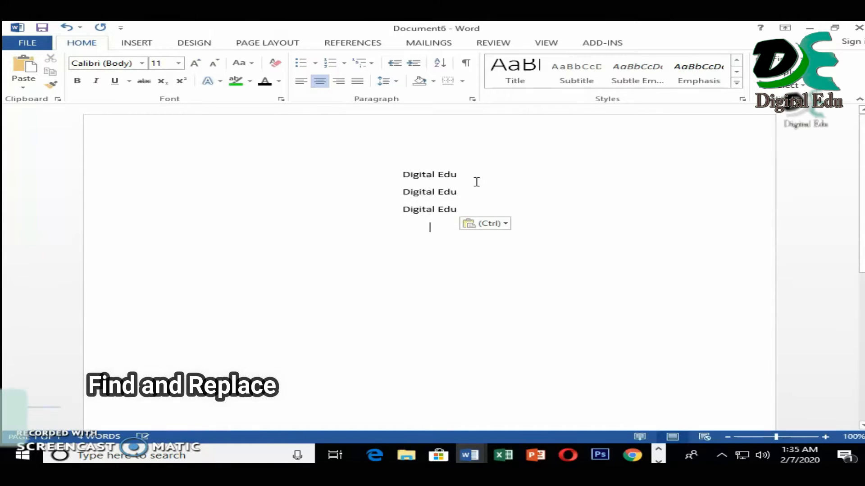
{"action": "key", "text": "ctrl+v"}
{"action": "key", "text": "ctrl+v"}
{"action": "key", "text": "ctrl+v"}
{"action": "key", "text": "ctrl+v"}
{"action": "key", "text": "ctrl+v"}
{"action": "key", "text": "ctrl+v"}
{"action": "key", "text": "ctrl+v"}
{"action": "key", "text": "ctrl+v"}
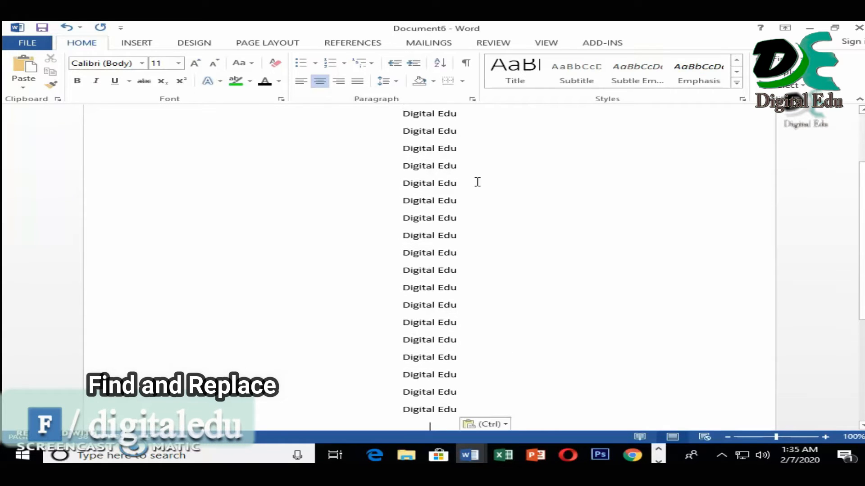
Search the document for "Digital Edu", clearing the old search term first.
{"action": "left_click", "coordinate": [476, 228]}
{"action": "scroll", "coordinate": [477, 229], "scroll_direction": "up", "scroll_amount": 1}
{"action": "scroll", "coordinate": [477, 230], "scroll_direction": "up", "scroll_amount": 1}
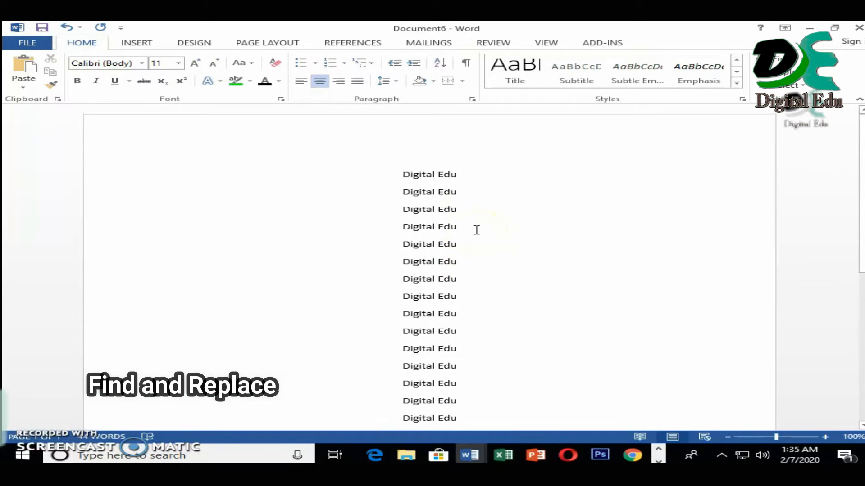
{"action": "left_click", "coordinate": [476, 218]}
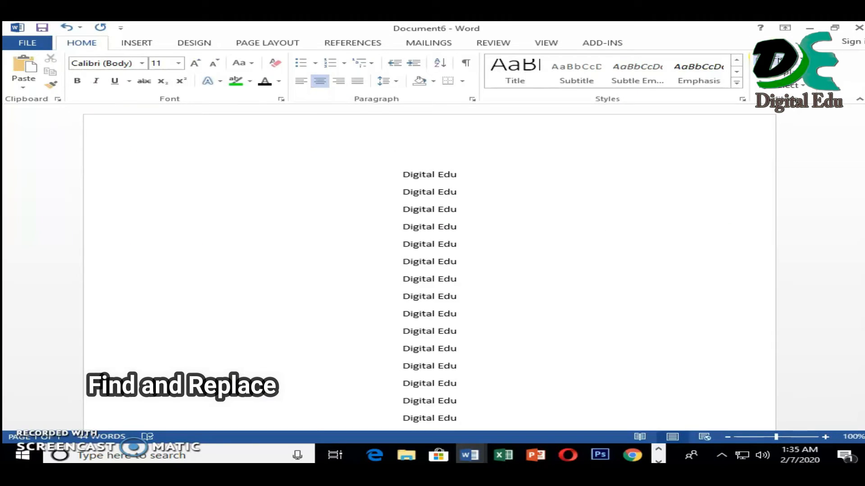
{"action": "key", "text": "ctrl+f"}
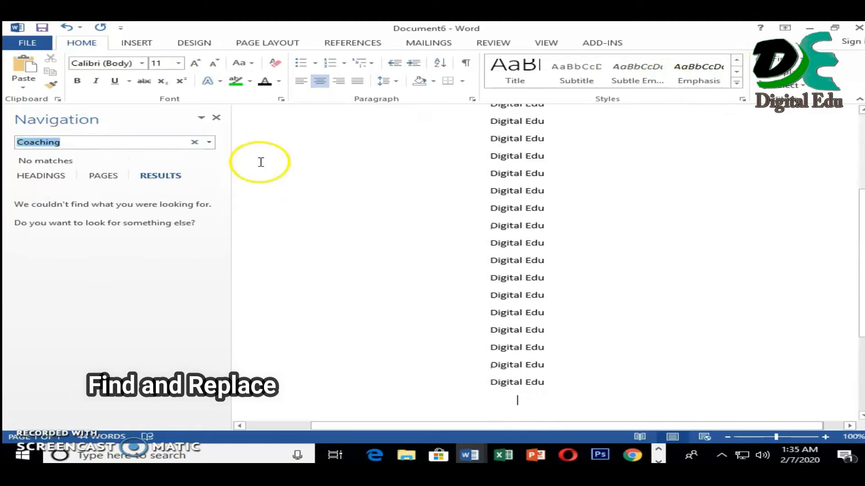
{"action": "left_click", "coordinate": [195, 143]}
{"action": "scroll", "coordinate": [413, 197], "scroll_direction": "up", "scroll_amount": 3}
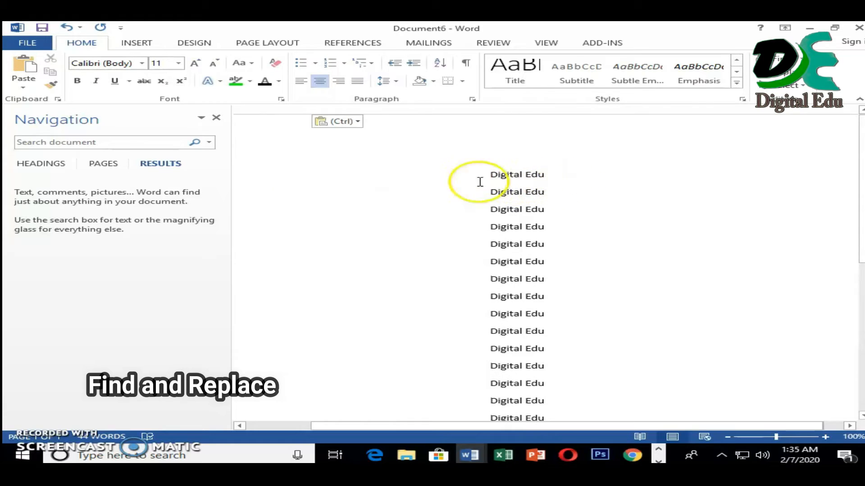
{"action": "left_click", "coordinate": [75, 142]}
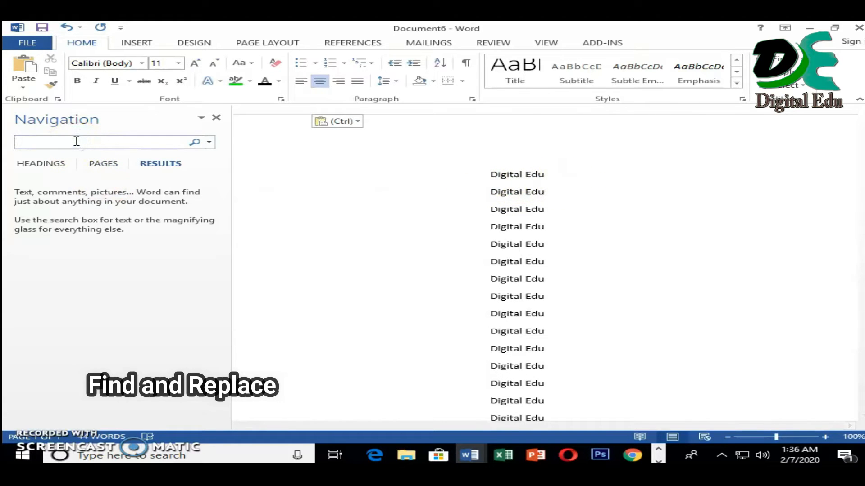
{"action": "type", "text": "Di"}
{"action": "type", "text": "gi"}
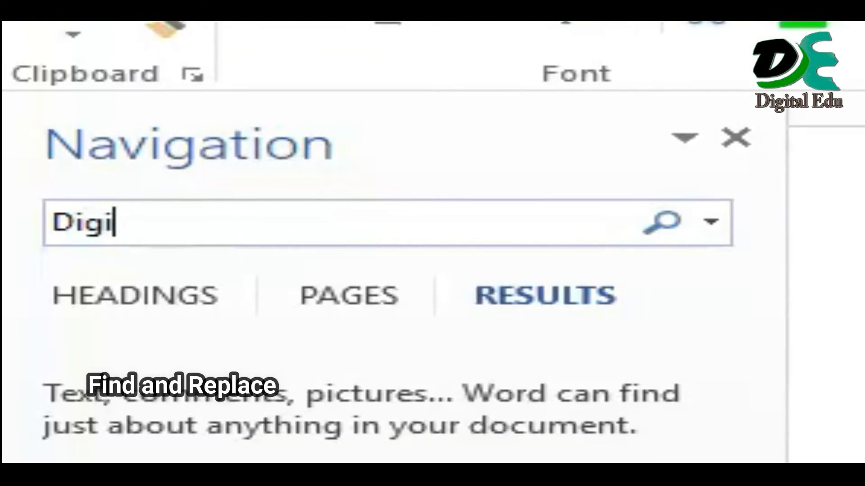
{"action": "type", "text": "tal "}
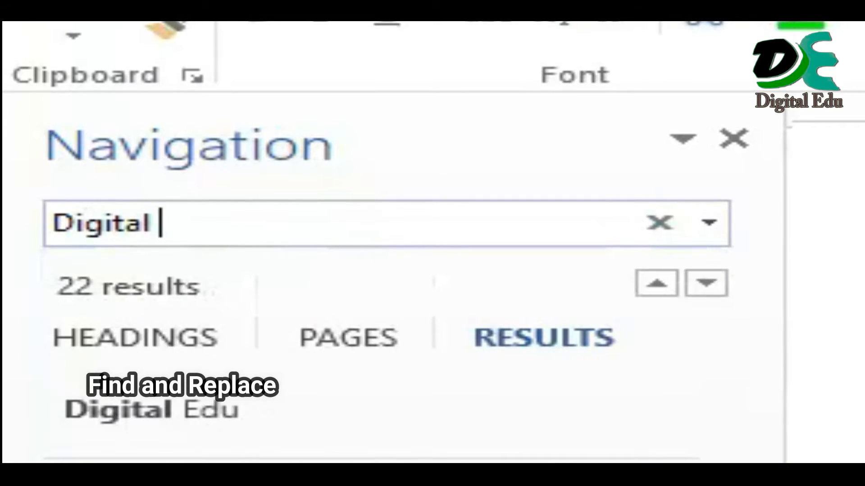
{"action": "type", "text": "Edu"}
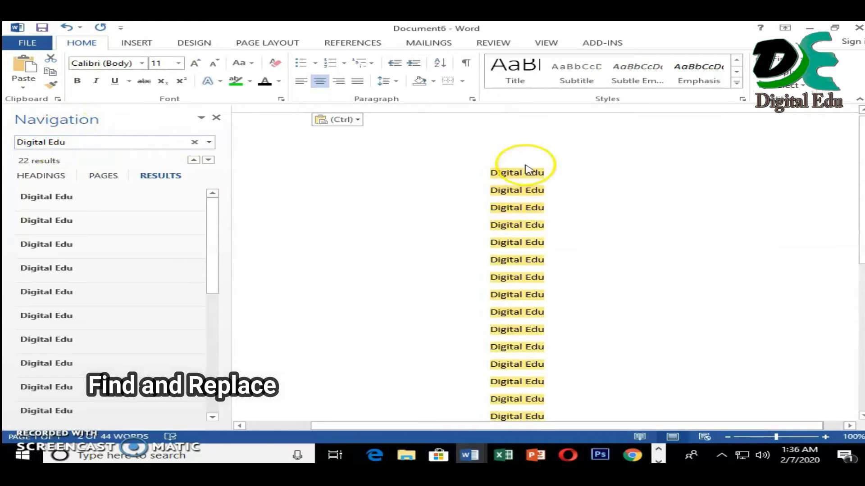
Look through the highlighted "Digital Edu" matches in the document, and close the search.
{"action": "scroll", "coordinate": [543, 267], "scroll_direction": "down", "scroll_amount": 2}
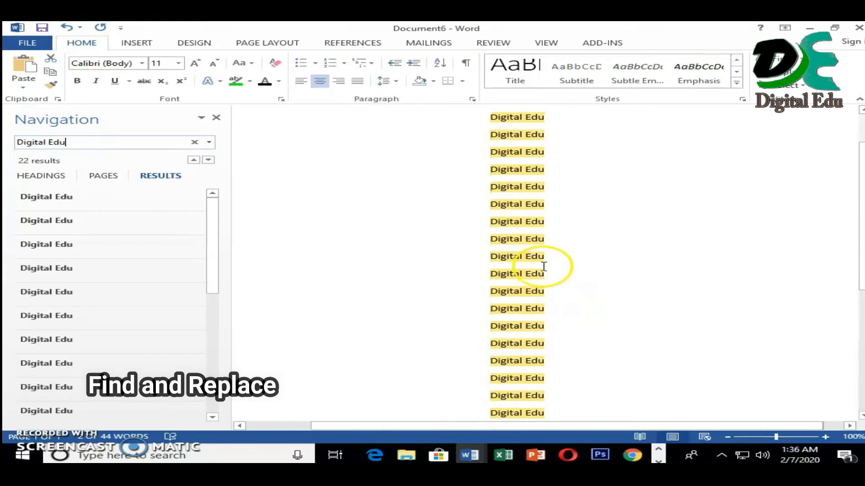
{"action": "scroll", "coordinate": [544, 267], "scroll_direction": "up", "scroll_amount": 3}
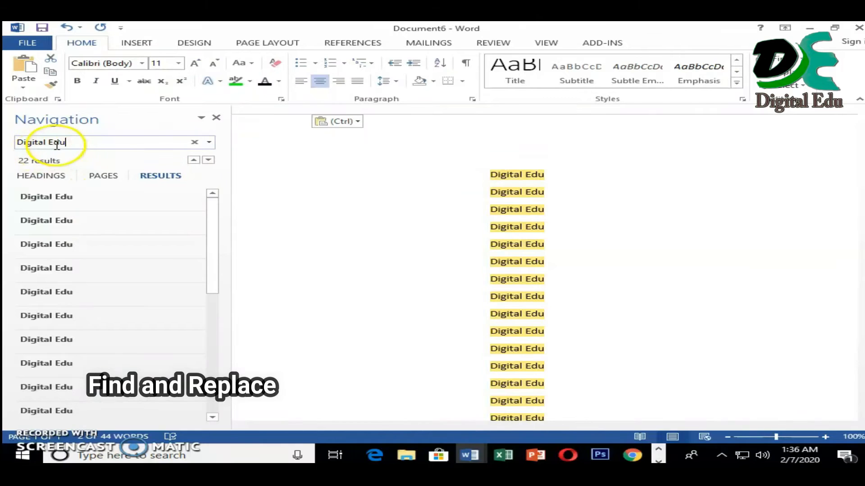
{"action": "scroll", "coordinate": [547, 193], "scroll_direction": "down", "scroll_amount": 2}
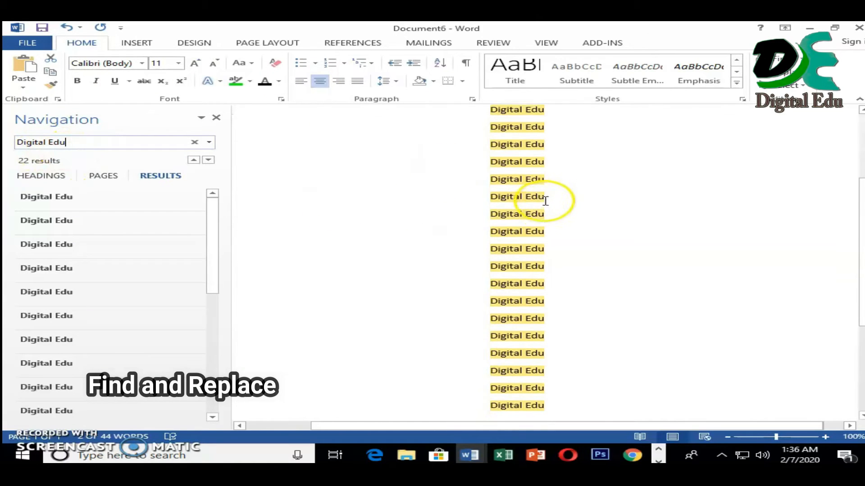
{"action": "scroll", "coordinate": [529, 219], "scroll_direction": "down", "scroll_amount": 1}
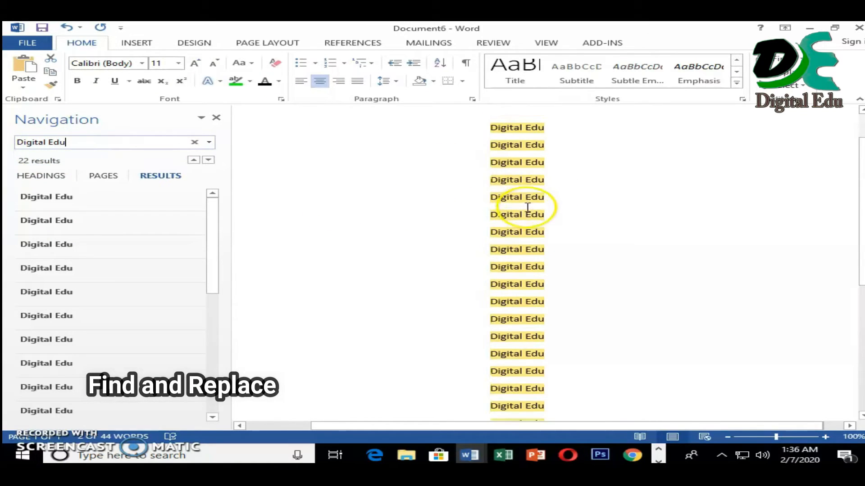
{"action": "scroll", "coordinate": [451, 226], "scroll_direction": "up", "scroll_amount": 3}
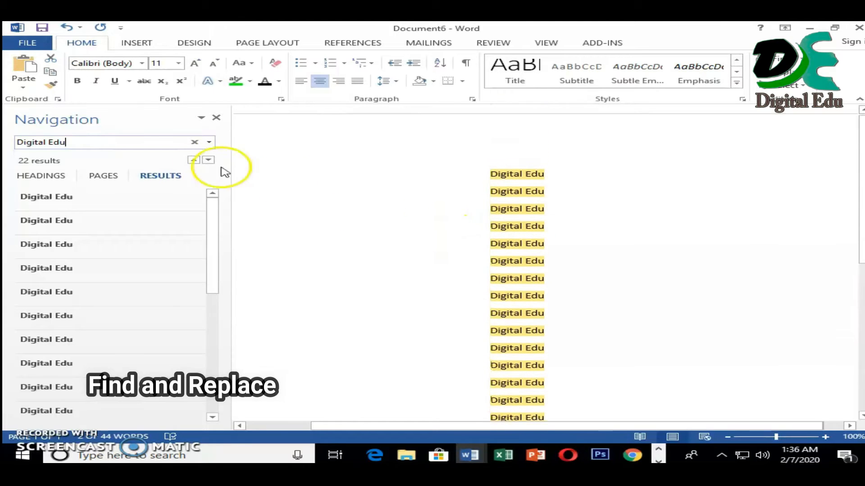
{"action": "left_click", "coordinate": [216, 118]}
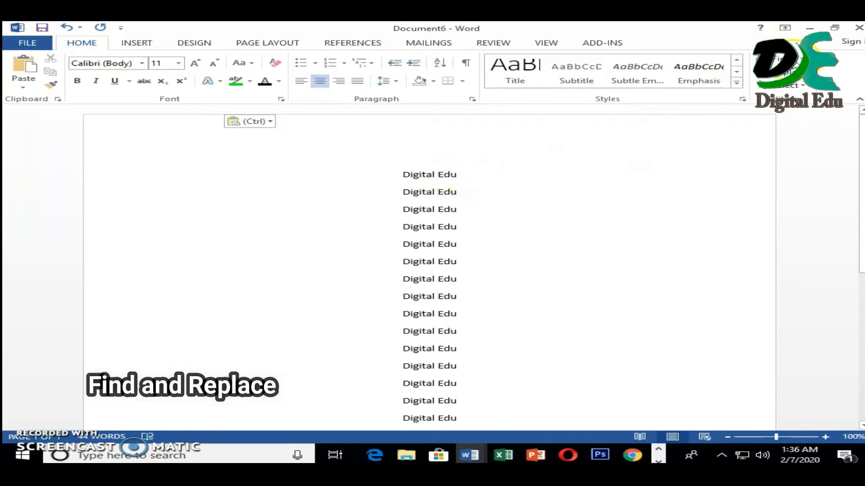
Search the document for only the word "Edu", then clear the search and close it.
{"action": "key", "text": "ctrl+f"}
{"action": "type", "text": "Digital Edu"}
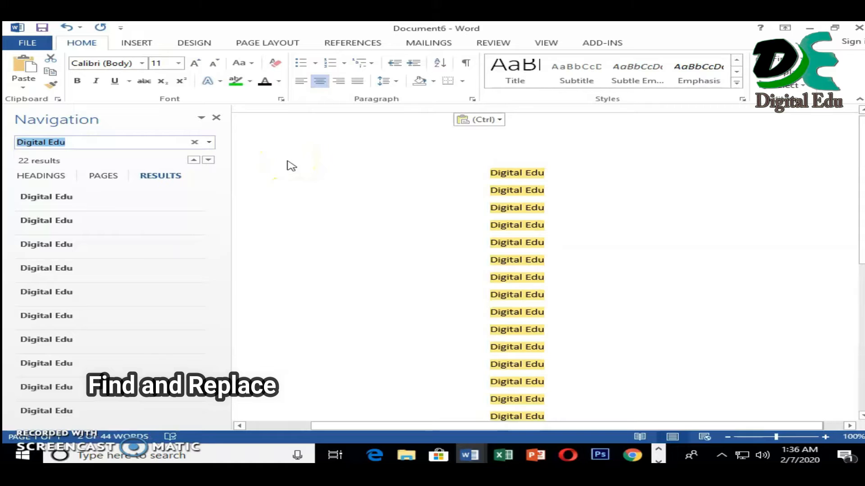
{"action": "type", "text": "E"}
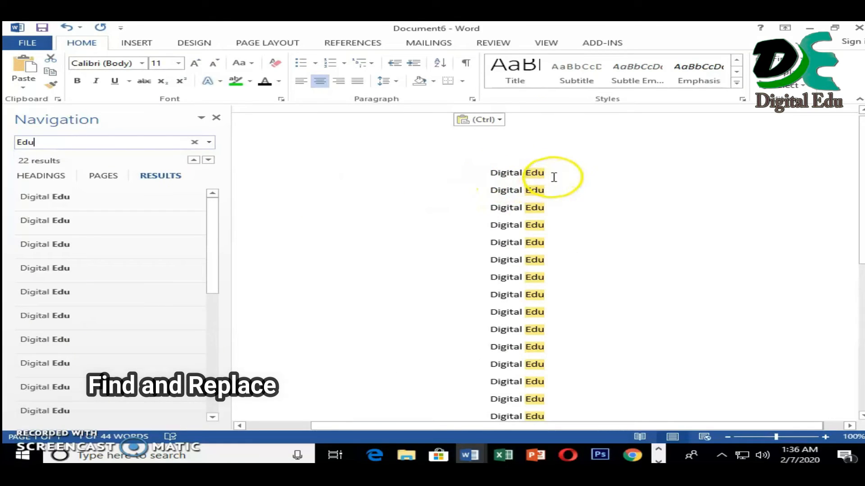
{"action": "left_click", "coordinate": [192, 143]}
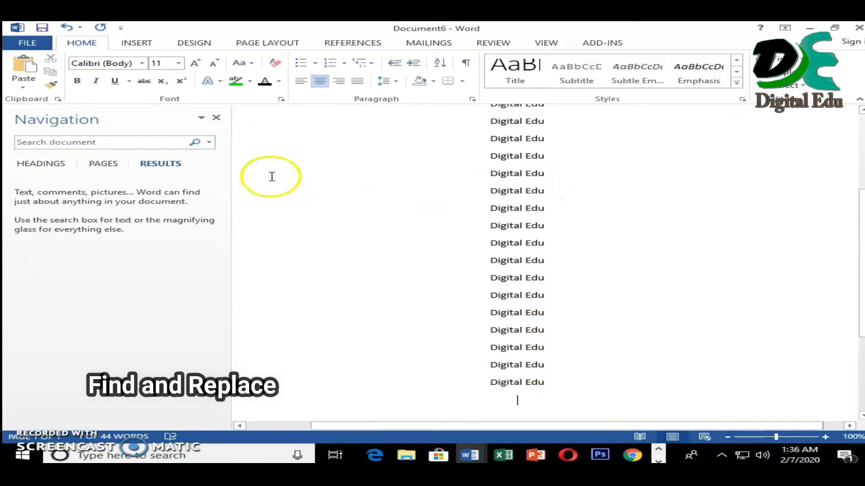
{"action": "key", "text": "ctrl+v"}
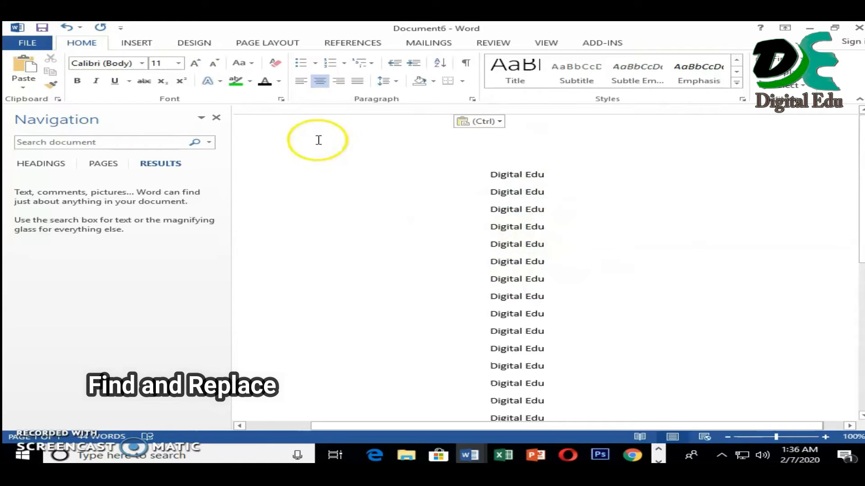
{"action": "left_click", "coordinate": [216, 118]}
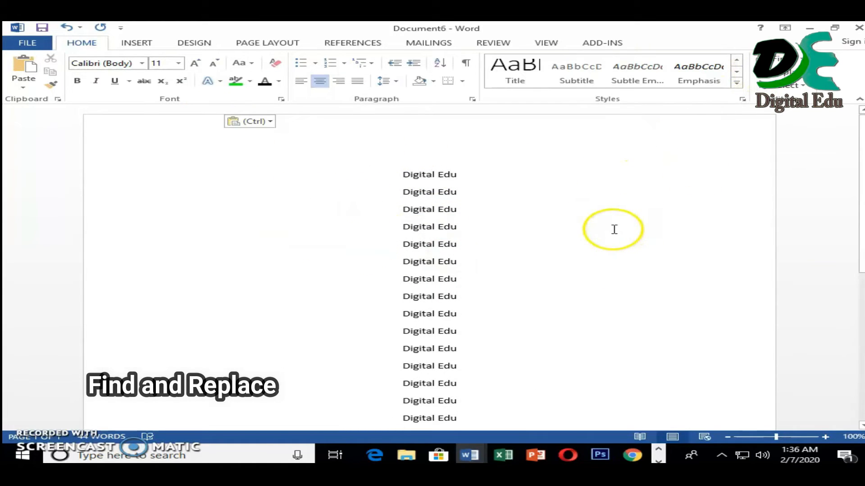
Check the "Replace" topic under Class-3 in "Our Program word", and return to the "Digital Edu" lines in Document6.
{"action": "mouse_move", "coordinate": [470, 453]}
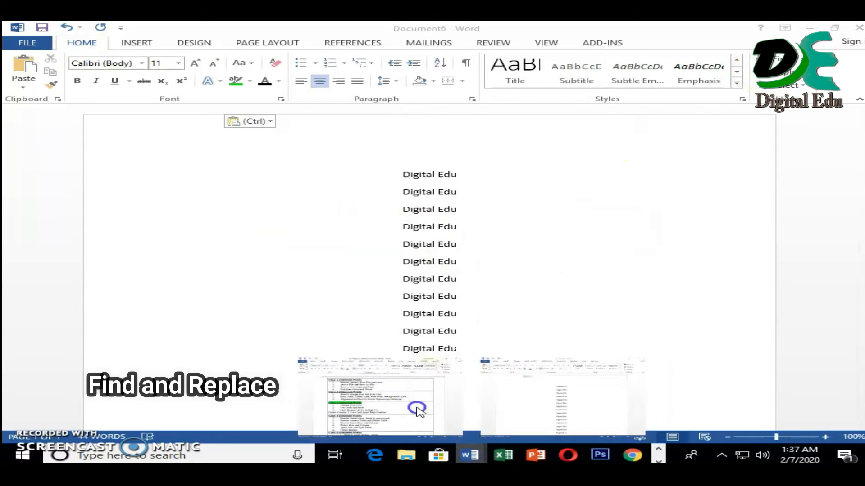
{"action": "left_click", "coordinate": [374, 407]}
{"action": "left_click_drag", "start_coordinate": [272, 302], "coordinate": [310, 300]}
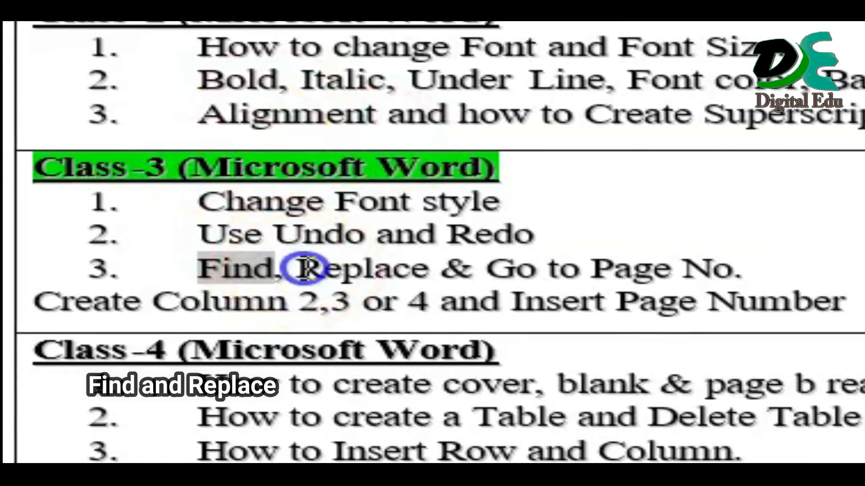
{"action": "left_click_drag", "start_coordinate": [411, 263], "coordinate": [427, 260]}
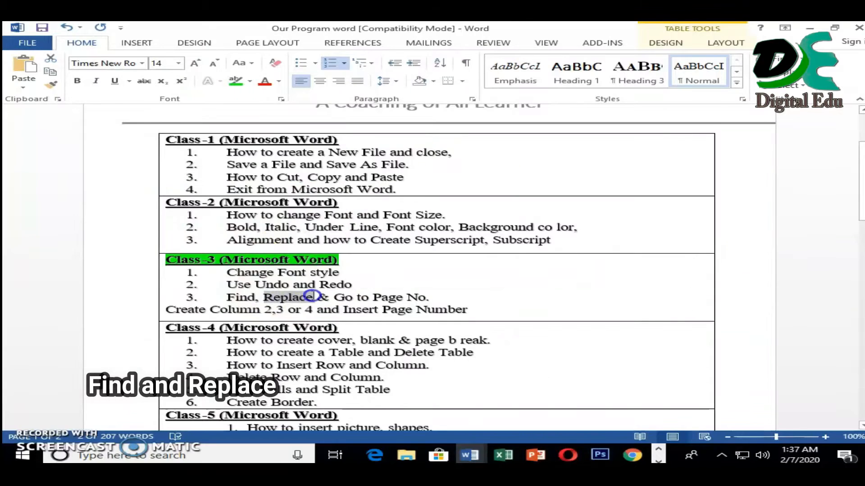
{"action": "left_click_drag", "start_coordinate": [313, 296], "coordinate": [313, 296]}
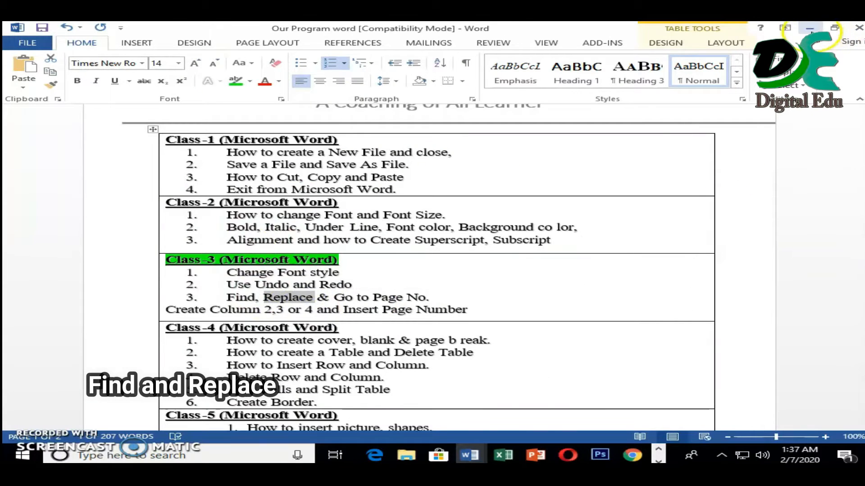
{"action": "left_click", "coordinate": [809, 28]}
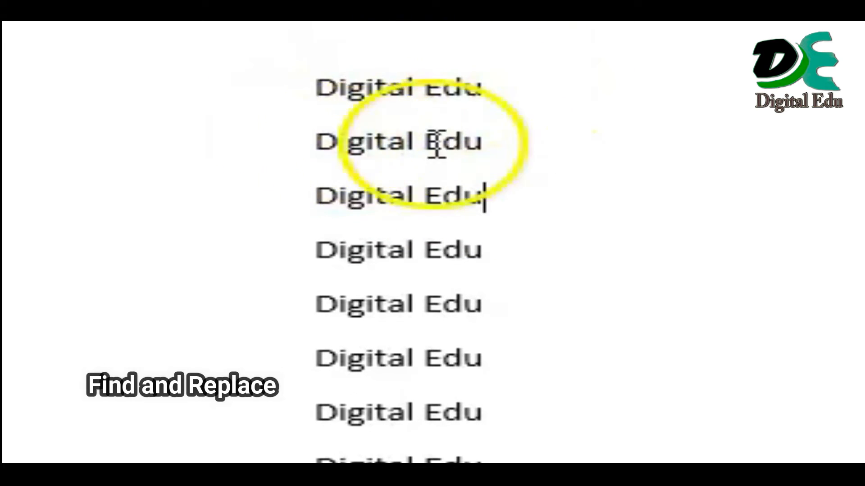
{"action": "scroll", "coordinate": [437, 143], "scroll_direction": "down", "scroll_amount": 5}
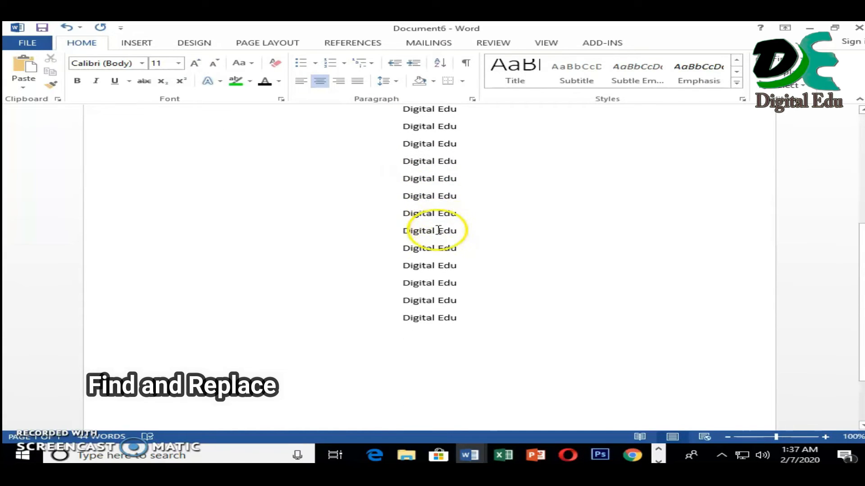
Change the first "Digital Edu" line so that it reads "Digital Center".
{"action": "scroll", "coordinate": [438, 230], "scroll_direction": "up", "scroll_amount": 5}
{"action": "scroll", "coordinate": [444, 215], "scroll_direction": "down", "scroll_amount": 2}
{"action": "scroll", "coordinate": [448, 211], "scroll_direction": "up", "scroll_amount": 2}
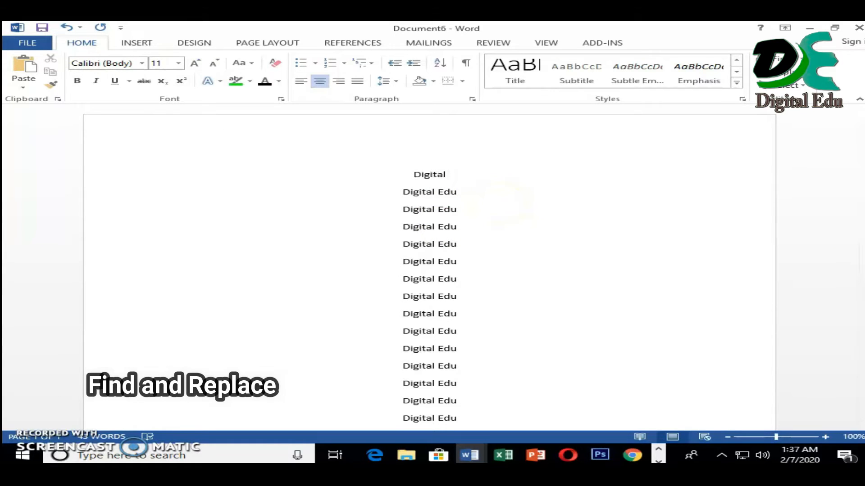
{"action": "type", "text": "Cente"}
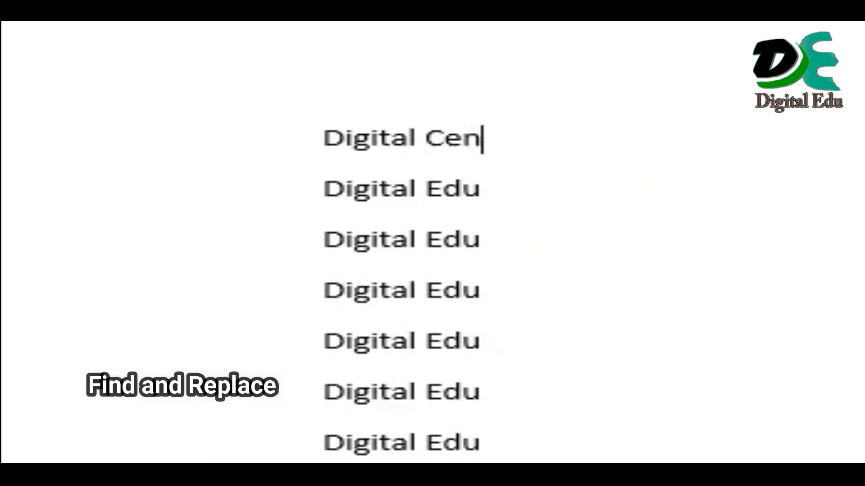
{"action": "type", "text": "r"}
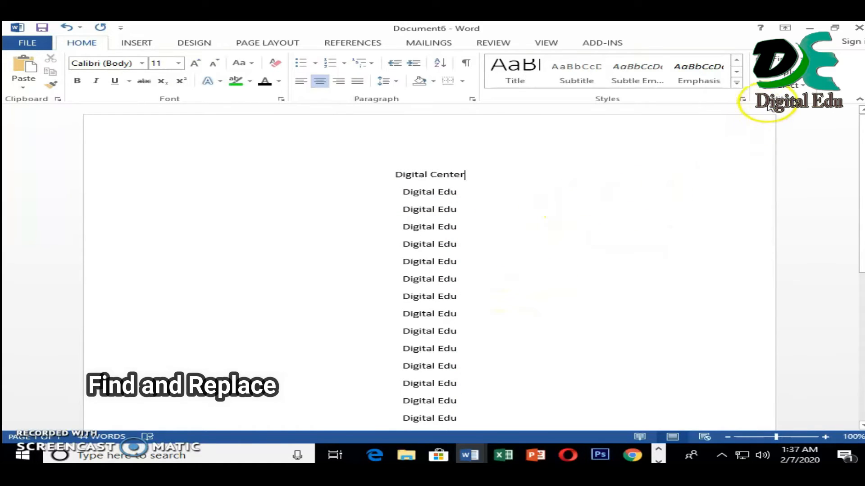
Open Replace for the document and change the text to find to "Digital Edu".
{"action": "left_click", "coordinate": [791, 71]}
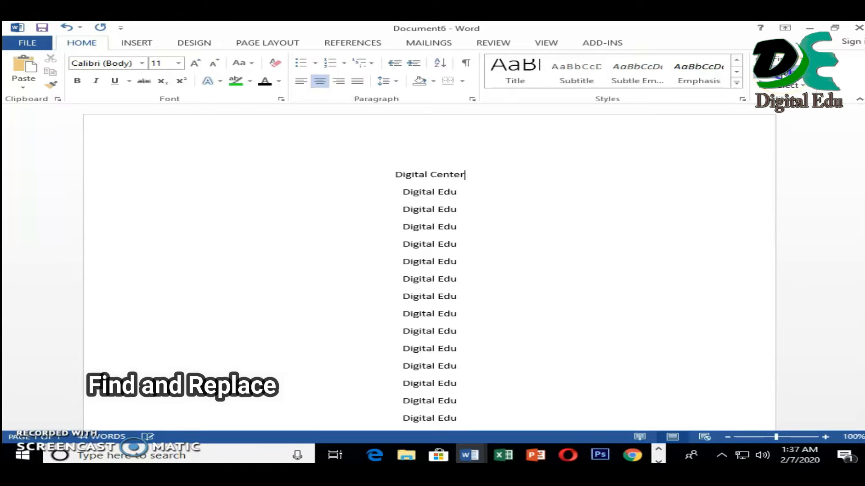
{"action": "left_click_drag", "start_coordinate": [547, 42], "coordinate": [566, 267]}
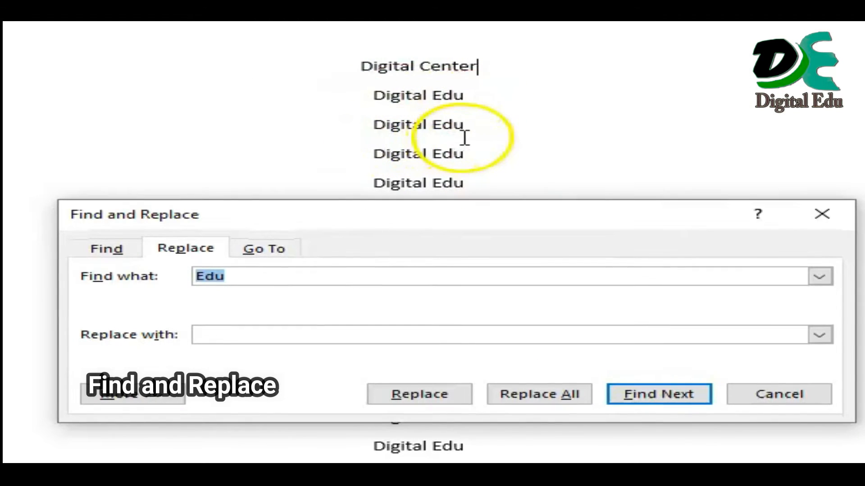
{"action": "left_click", "coordinate": [241, 276]}
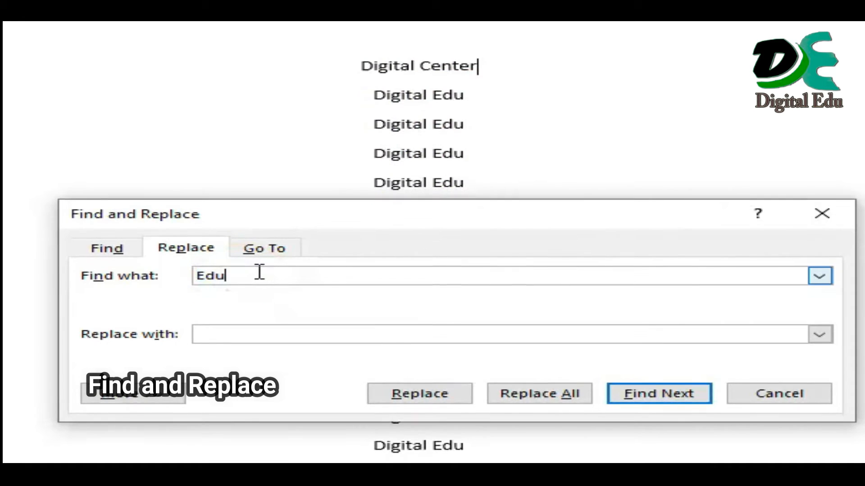
{"action": "key", "text": "BackSpace"}
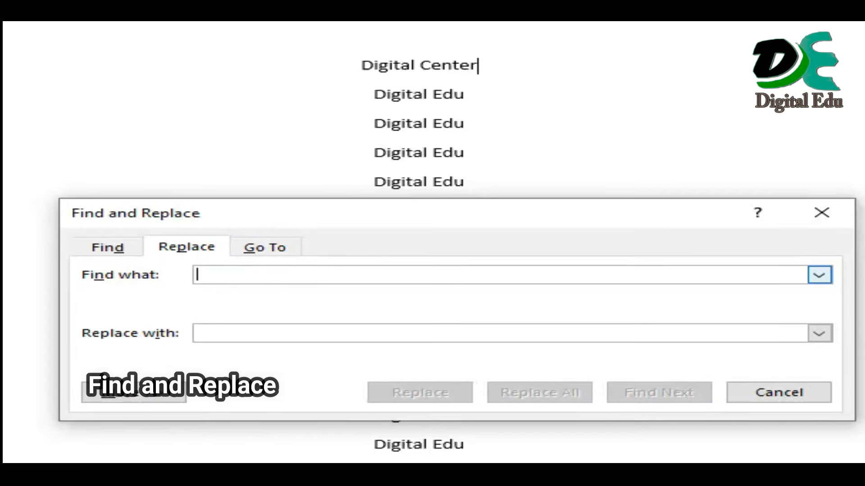
{"action": "type", "text": "Digital Edu"}
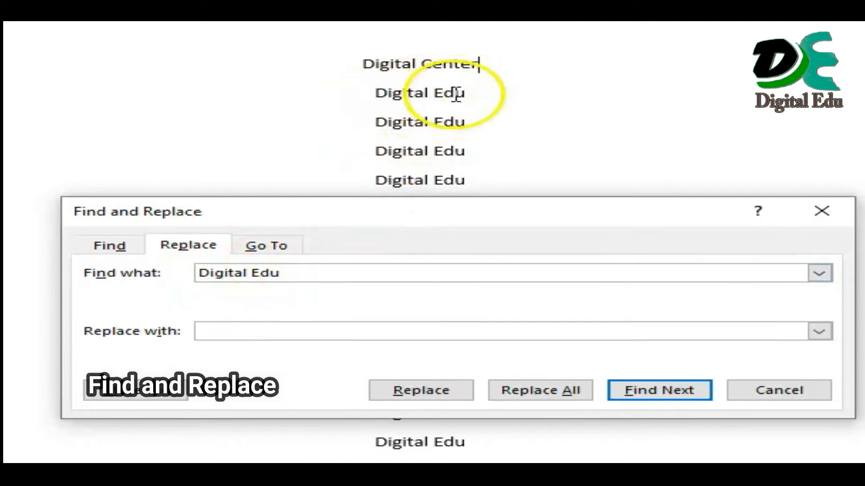
Enter "Digital Center" as the replacement text for "Digital Edu".
{"action": "left_click", "coordinate": [380, 91]}
{"action": "left_click", "coordinate": [448, 97]}
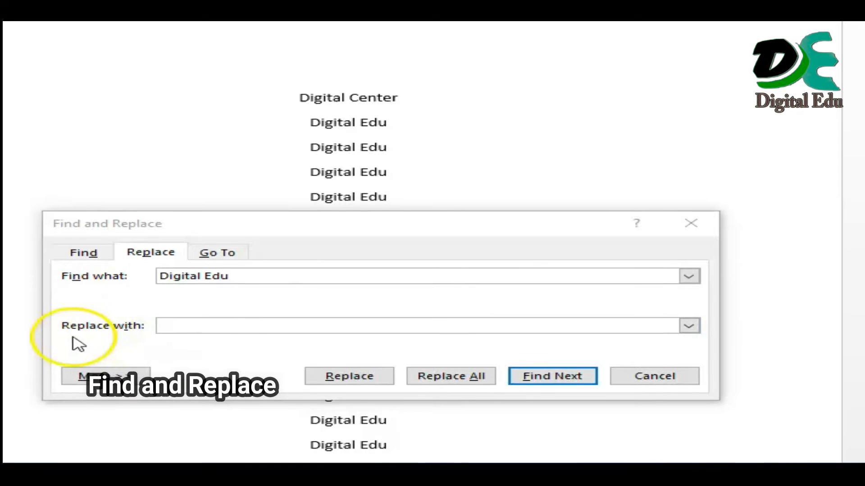
{"action": "left_click", "coordinate": [192, 325]}
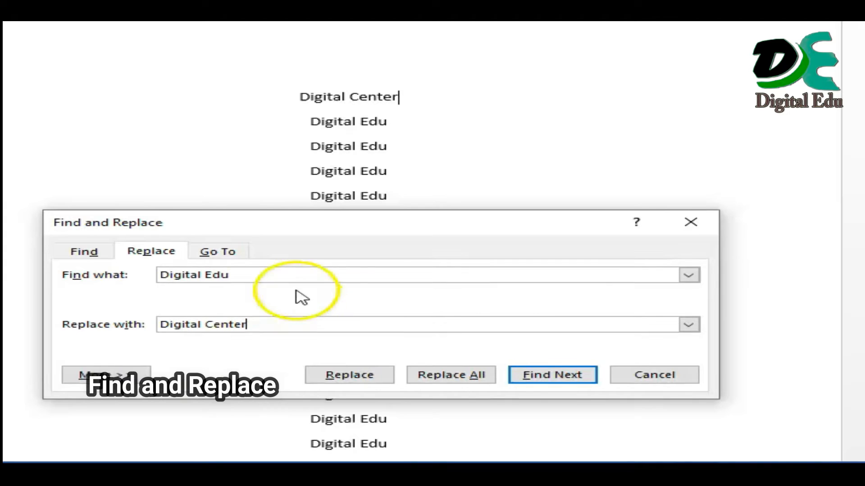
Replace the first two found "Digital Edu" matches with "Digital Center" one at a time, keeping the dialog clear of the lines.
{"action": "left_click_drag", "start_coordinate": [323, 232], "coordinate": [311, 204]}
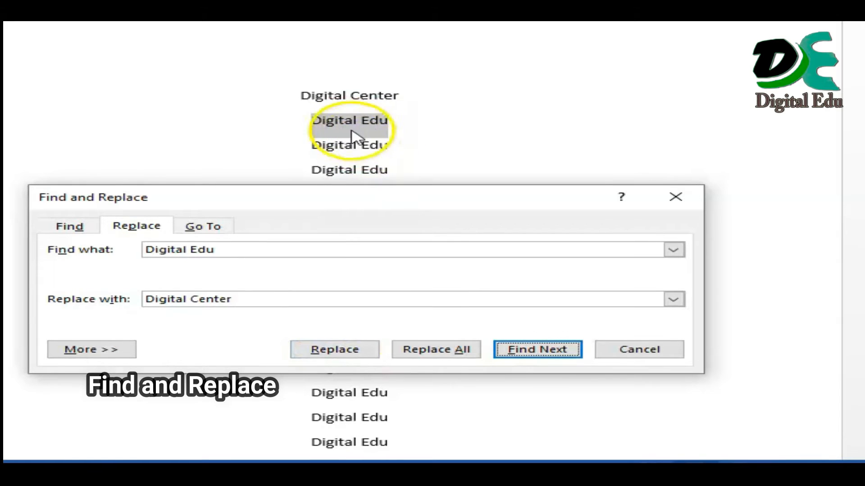
{"action": "left_click", "coordinate": [338, 349]}
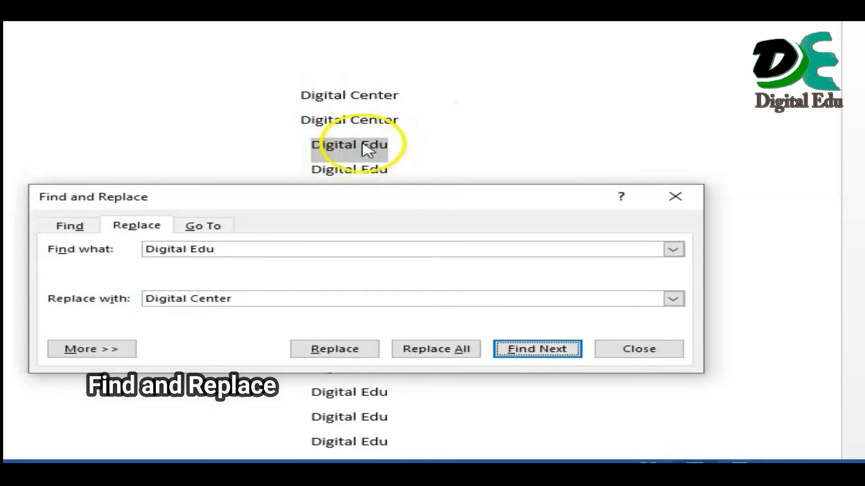
{"action": "left_click", "coordinate": [343, 350]}
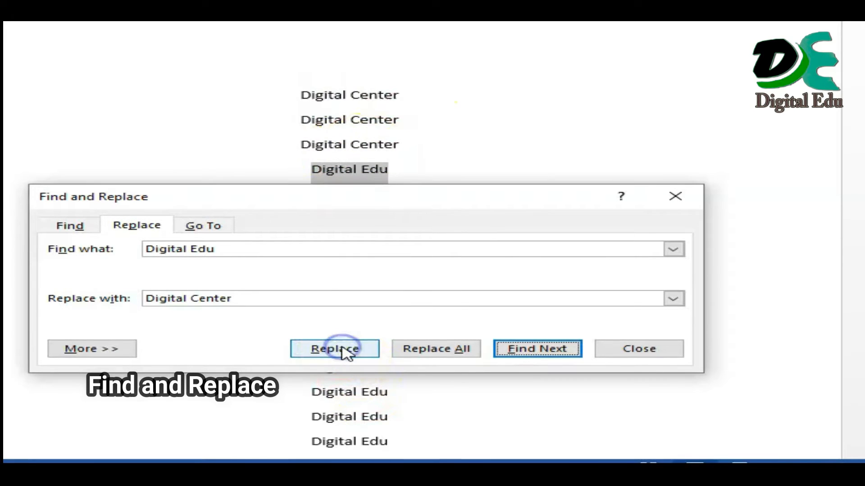
Replace all remaining "Digital Edu" matches with "Digital Center" at once, and close the Find and Replace dialog.
{"action": "left_click_drag", "start_coordinate": [415, 198], "coordinate": [786, 93]}
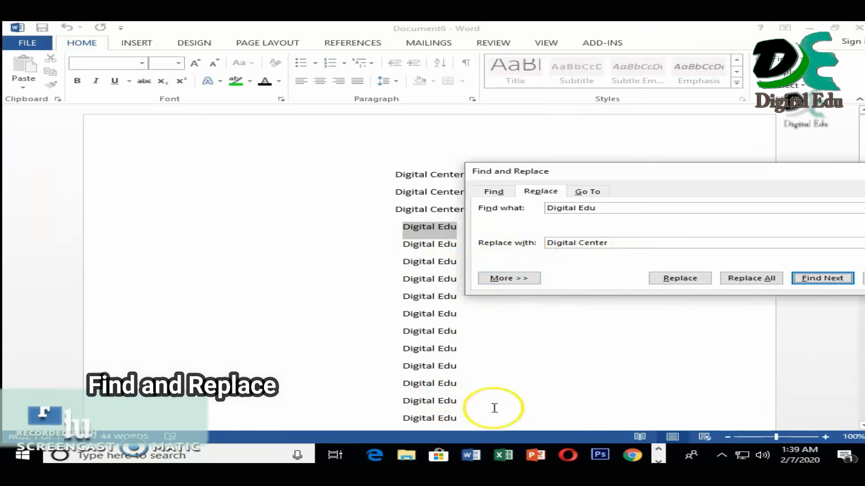
{"action": "left_click", "coordinate": [750, 279]}
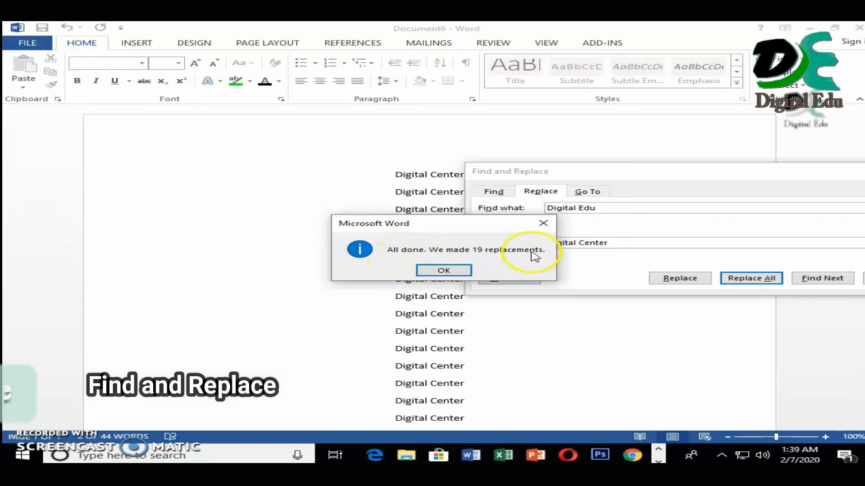
{"action": "left_click", "coordinate": [443, 270]}
{"action": "left_click_drag", "start_coordinate": [734, 178], "coordinate": [350, 234]}
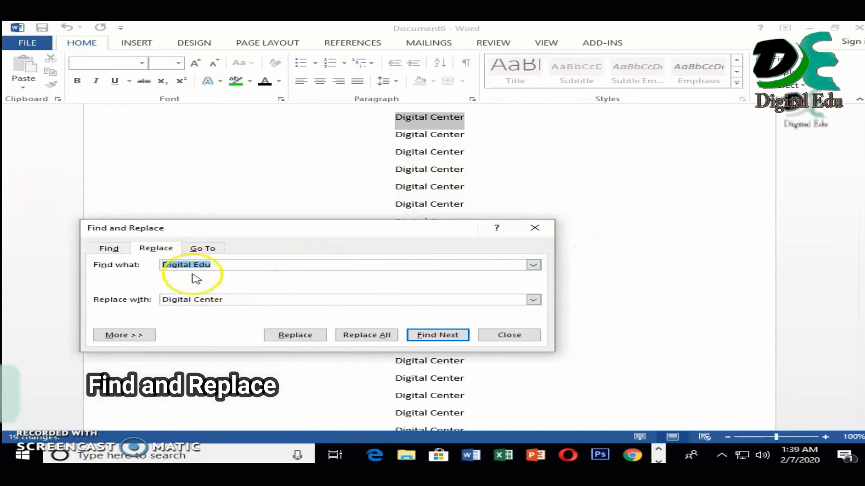
{"action": "left_click", "coordinate": [535, 228]}
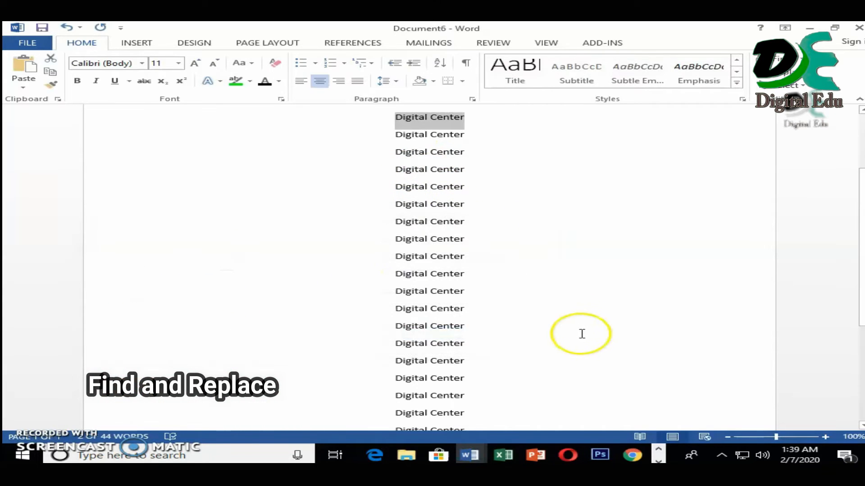
{"action": "scroll", "coordinate": [581, 332], "scroll_direction": "up", "scroll_amount": 3}
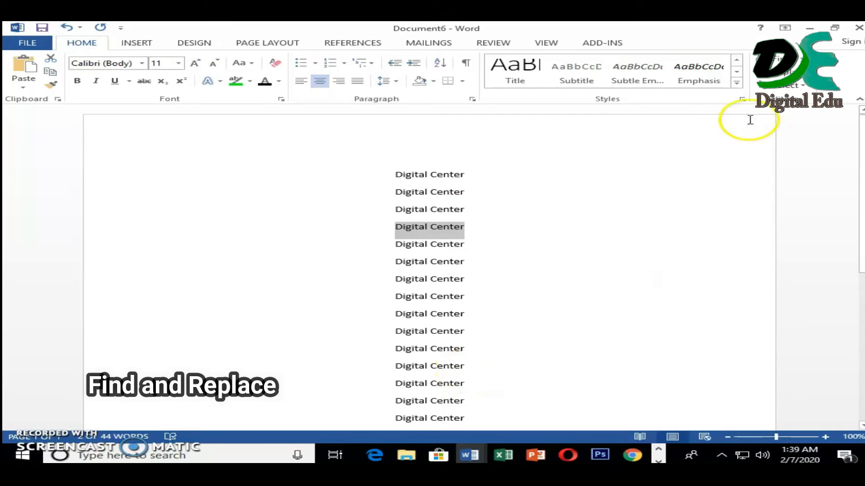
Reopen Replace and set it up to find "Digital Center" and replace it with "Digital Edu".
{"action": "key", "text": "ctrl+h"}
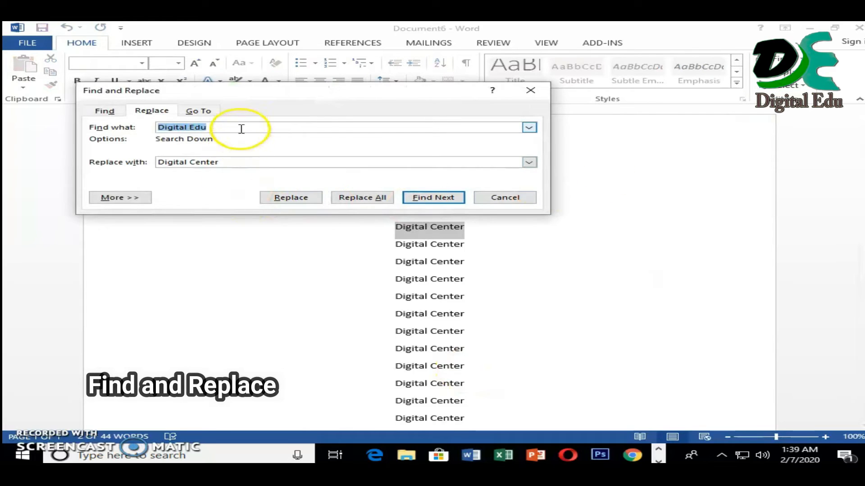
{"action": "left_click_drag", "start_coordinate": [331, 95], "coordinate": [504, 252]}
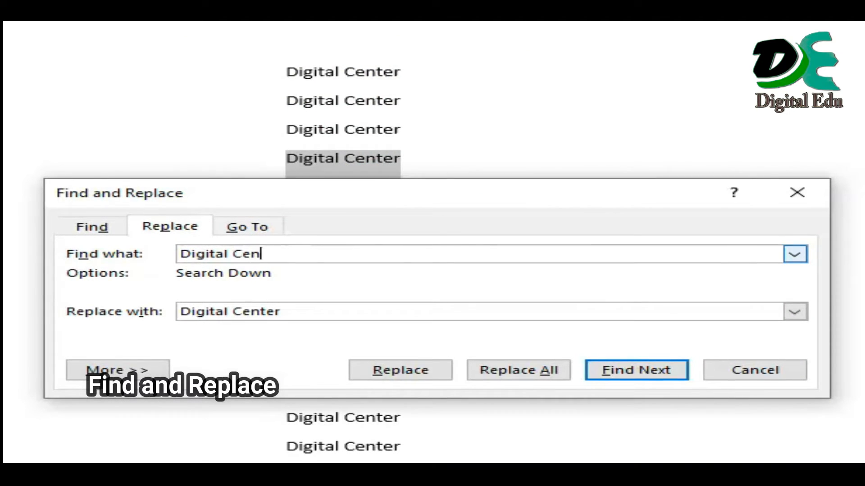
{"action": "left_click", "coordinate": [294, 316]}
{"action": "key", "text": "BackSpace"}
{"action": "key", "text": "BackSpace"}
{"action": "key", "text": "BackSpace"}
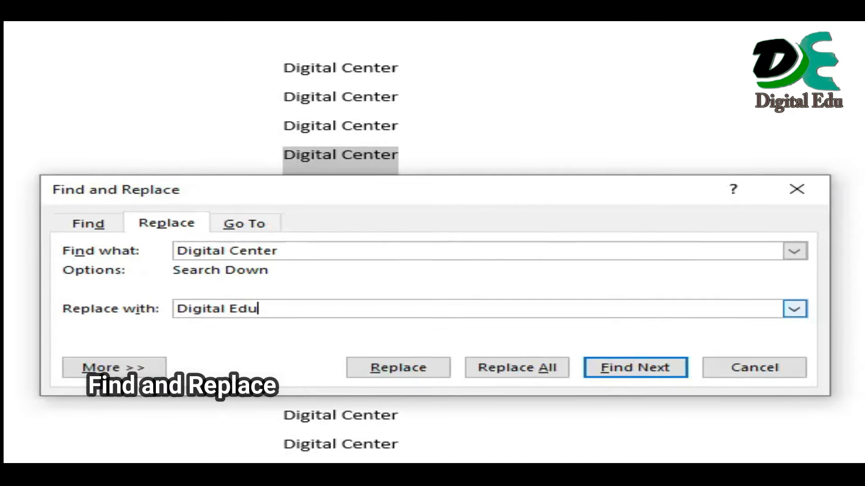
Replace every "Digital Center" with "Digital Edu", close the dialog, and check the lines through to the last one.
{"action": "left_click", "coordinate": [513, 367]}
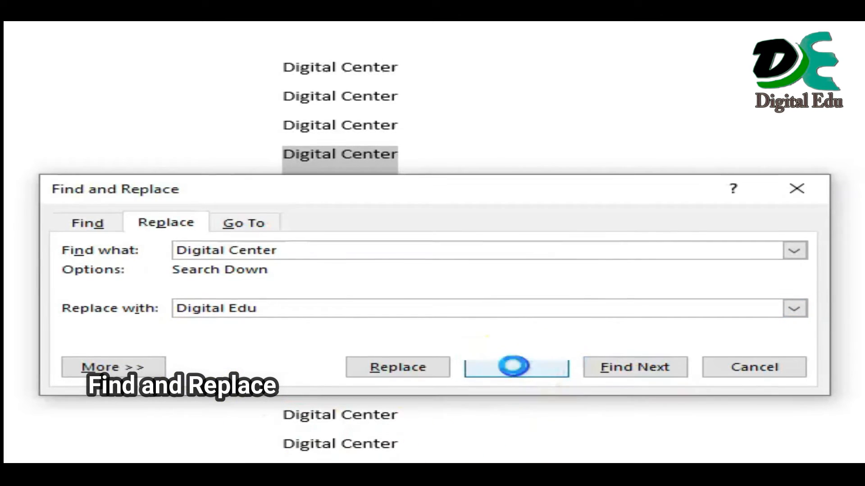
{"action": "left_click", "coordinate": [293, 234]}
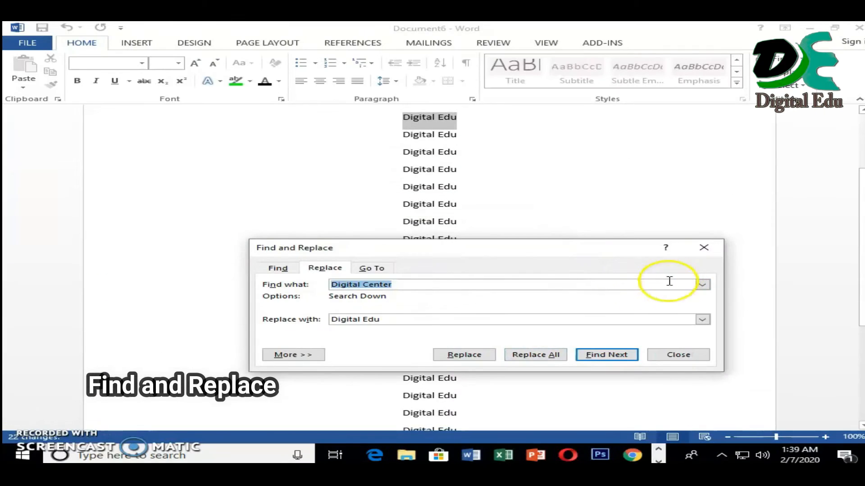
{"action": "left_click", "coordinate": [706, 247]}
{"action": "scroll", "coordinate": [575, 332], "scroll_direction": "up", "scroll_amount": 2}
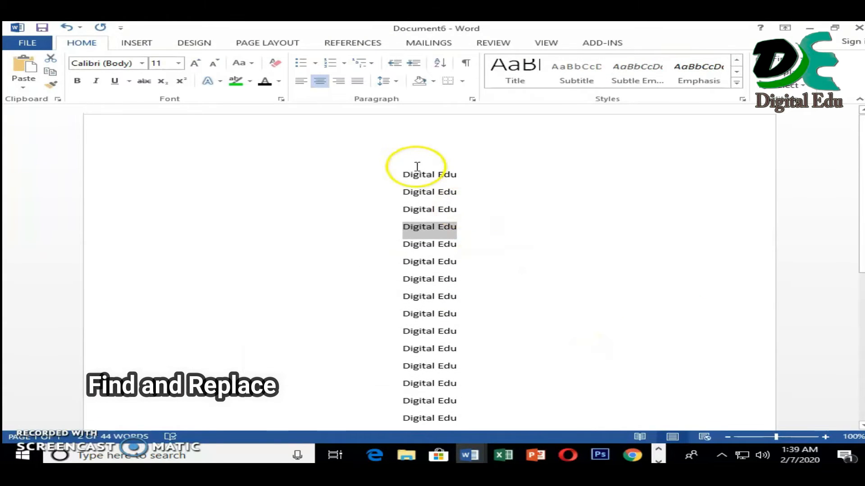
{"action": "scroll", "coordinate": [476, 272], "scroll_direction": "down", "scroll_amount": 6}
{"action": "scroll", "coordinate": [479, 286], "scroll_direction": "up", "scroll_amount": 3}
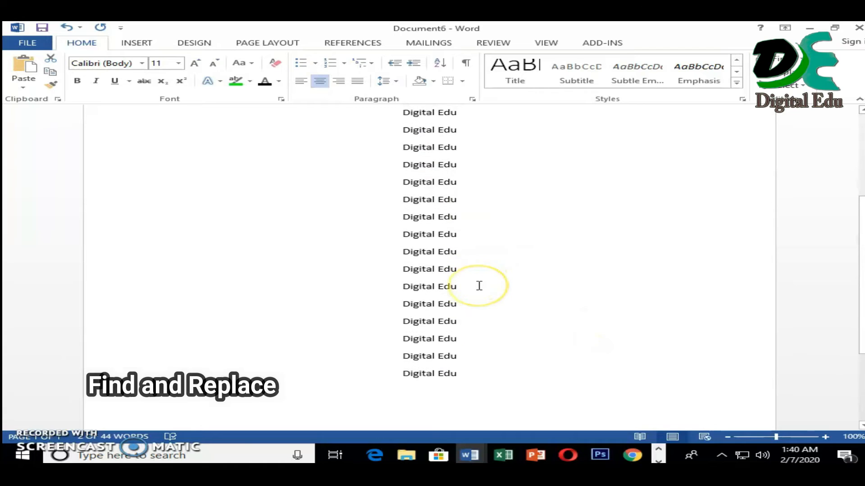
{"action": "scroll", "coordinate": [479, 285], "scroll_direction": "down", "scroll_amount": 2}
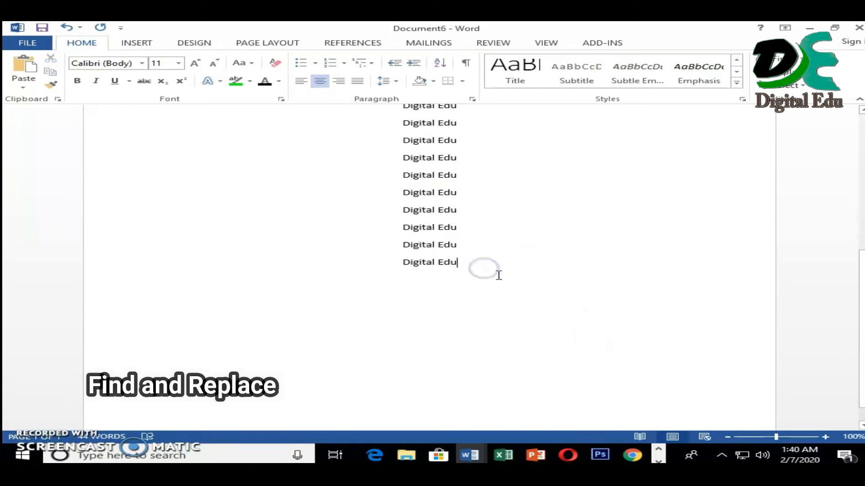
Switch to "Our Program word" and mark the "Go to Page No." topic under Class-3.
{"action": "left_click", "coordinate": [469, 455]}
{"action": "left_click", "coordinate": [401, 418]}
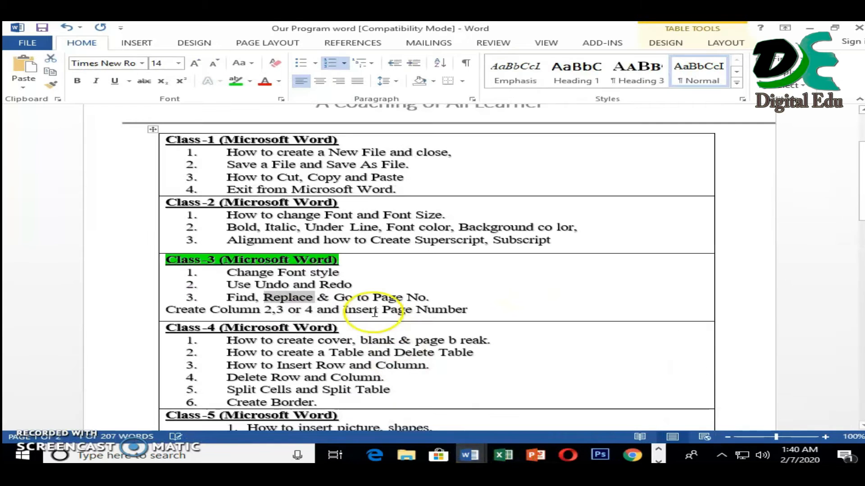
{"action": "left_click_drag", "start_coordinate": [337, 298], "coordinate": [434, 299]}
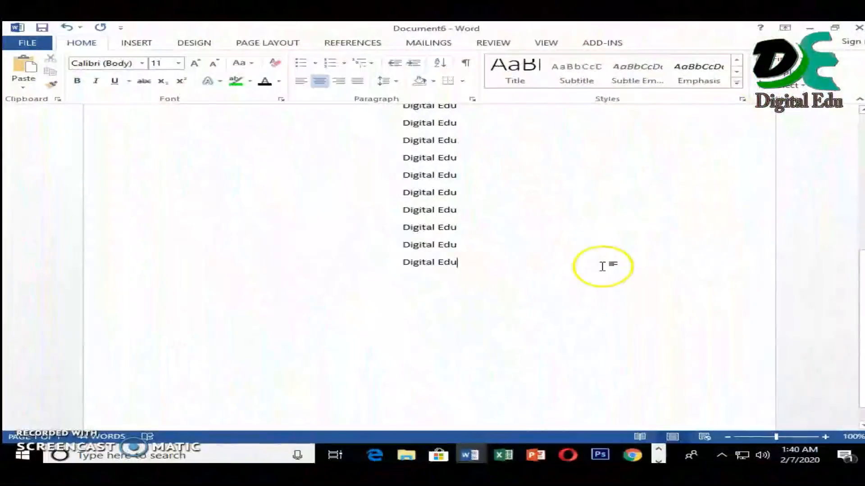
Return to Document6 and add page breaks and blank lines after the last "Digital Edu" line, extending the document to about 11 pages.
{"action": "scroll", "coordinate": [576, 284], "scroll_direction": "up", "scroll_amount": 5}
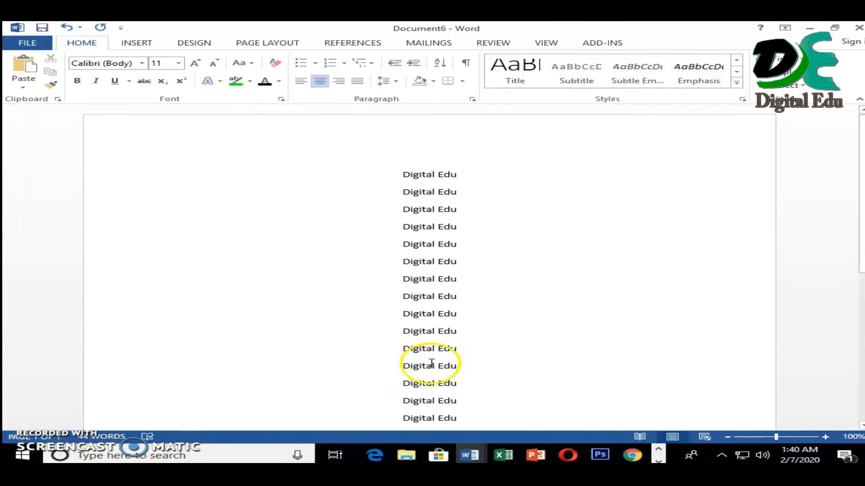
{"action": "scroll", "coordinate": [405, 373], "scroll_direction": "down", "scroll_amount": 2}
{"action": "scroll", "coordinate": [380, 390], "scroll_direction": "down", "scroll_amount": 3}
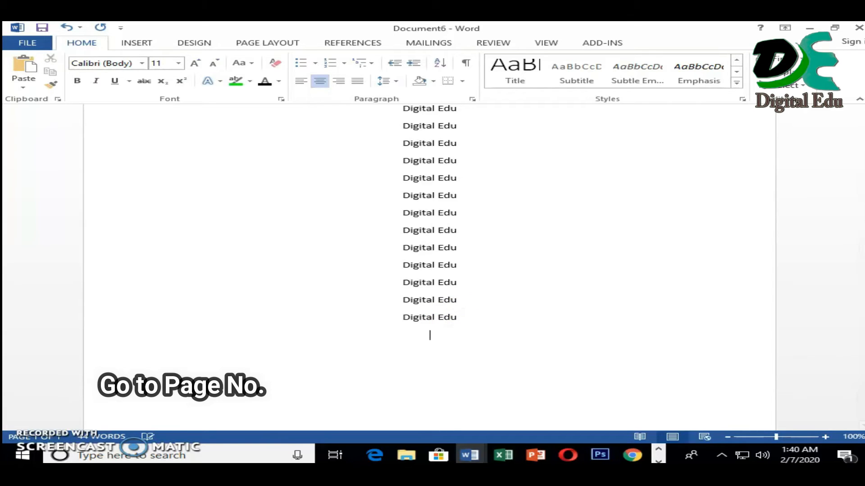
{"action": "key", "text": "ctrl+Return"}
{"action": "key", "text": "ctrl+Return"}
{"action": "key", "text": "ctrl+Return"}
{"action": "key", "text": "Return"}
{"action": "key", "text": "Return"}
{"action": "key", "text": "Return"}
{"action": "key", "text": "Return"}
{"action": "key", "text": "Return"}
{"action": "key", "text": "Return"}
{"action": "key", "text": "Return"}
{"action": "key", "text": "Return"}
{"action": "key", "text": "Return"}
{"action": "key", "text": "Return"}
{"action": "key", "text": "Return"}
{"action": "key", "text": "Return"}
{"action": "key", "text": "Return"}
{"action": "key", "text": "Return"}
{"action": "key", "text": "Return"}
{"action": "key", "text": "Return"}
{"action": "key", "text": "Return"}
{"action": "key", "text": "Return"}
{"action": "key", "text": "Return"}
{"action": "key", "text": "Return"}
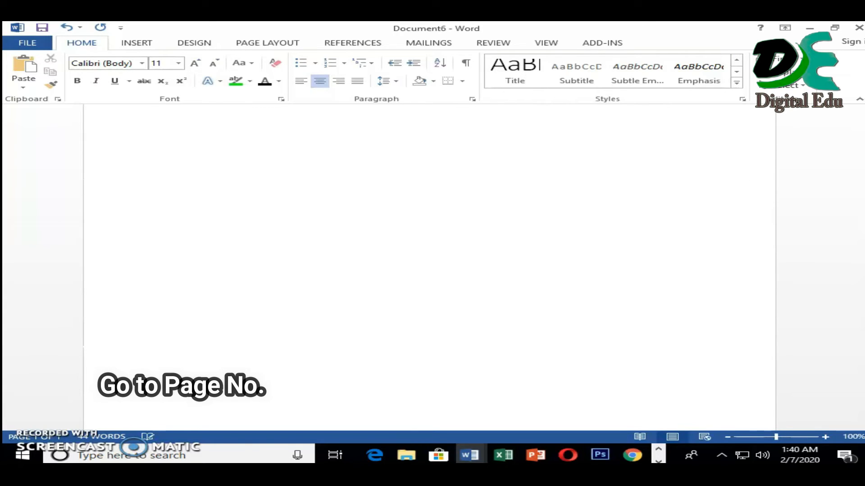
{"action": "key", "text": "Return"}
{"action": "key", "text": "Return"}
{"action": "key", "text": "Return"}
{"action": "key", "text": "Return"}
{"action": "key", "text": "Return"}
{"action": "key", "text": "Return"}
{"action": "key", "text": "Return"}
{"action": "key", "text": "Return"}
{"action": "key", "text": "Return"}
{"action": "key", "text": "Return"}
{"action": "key", "text": "Return"}
{"action": "key", "text": "Return"}
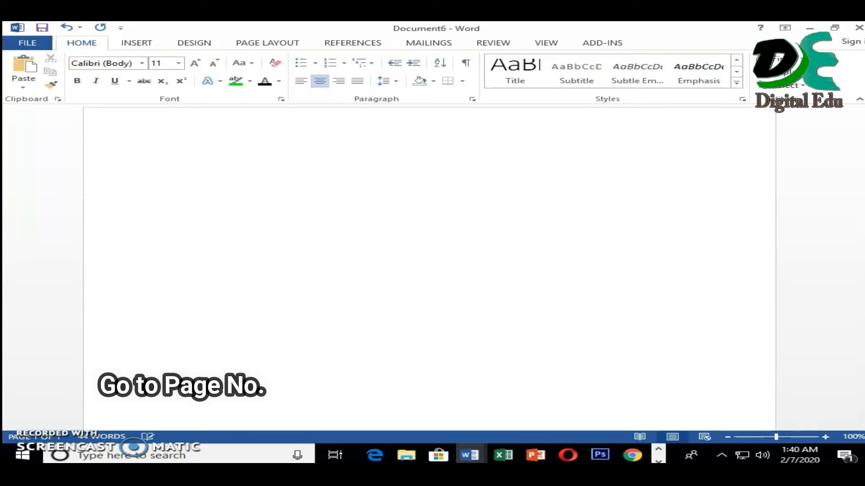
{"action": "key", "text": "Return"}
{"action": "key", "text": "Return"}
{"action": "key", "text": "Return"}
{"action": "key", "text": "Return"}
{"action": "key", "text": "Return"}
{"action": "key", "text": "Return"}
{"action": "key", "text": "Return"}
{"action": "key", "text": "Return"}
{"action": "key", "text": "Return"}
{"action": "key", "text": "Return"}
{"action": "key", "text": "Return"}
{"action": "key", "text": "Return"}
{"action": "key", "text": "Return"}
{"action": "key", "text": "Return"}
{"action": "key", "text": "Return"}
{"action": "key", "text": "Return"}
{"action": "key", "text": "Return"}
{"action": "key", "text": "Return"}
{"action": "key", "text": "Return"}
{"action": "key", "text": "Return"}
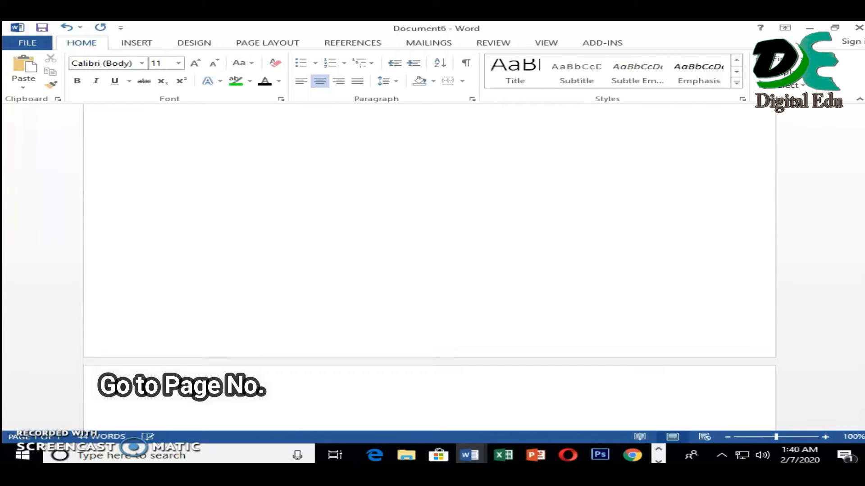
{"action": "key", "text": "Return"}
{"action": "key", "text": "Return"}
{"action": "key", "text": "Return"}
{"action": "key", "text": "Return"}
{"action": "key", "text": "Return"}
{"action": "key", "text": "Return"}
{"action": "key", "text": "Return"}
{"action": "key", "text": "Return"}
{"action": "key", "text": "Return"}
{"action": "key", "text": "Return"}
{"action": "key", "text": "Return"}
{"action": "key", "text": "Return"}
{"action": "key", "text": "Return"}
{"action": "key", "text": "Return"}
{"action": "key", "text": "Return"}
{"action": "key", "text": "Return"}
{"action": "key", "text": "Return"}
{"action": "key", "text": "Return"}
{"action": "key", "text": "Return"}
{"action": "key", "text": "Return"}
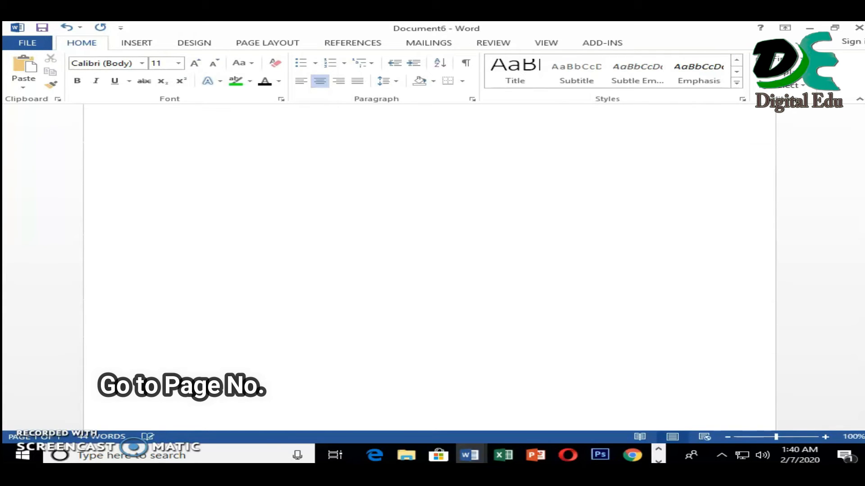
{"action": "key", "text": "Return"}
{"action": "key", "text": "Return"}
{"action": "key", "text": "Return"}
{"action": "key", "text": "Return"}
{"action": "key", "text": "Return"}
{"action": "key", "text": "Return"}
{"action": "key", "text": "Return"}
{"action": "key", "text": "Return"}
{"action": "key", "text": "Return"}
{"action": "key", "text": "Return"}
{"action": "key", "text": "Return"}
{"action": "key", "text": "Return"}
{"action": "key", "text": "Return"}
{"action": "key", "text": "Return"}
{"action": "key", "text": "Return"}
{"action": "key", "text": "Return"}
{"action": "key", "text": "Return"}
{"action": "key", "text": "Return"}
{"action": "key", "text": "Return"}
{"action": "key", "text": "Return"}
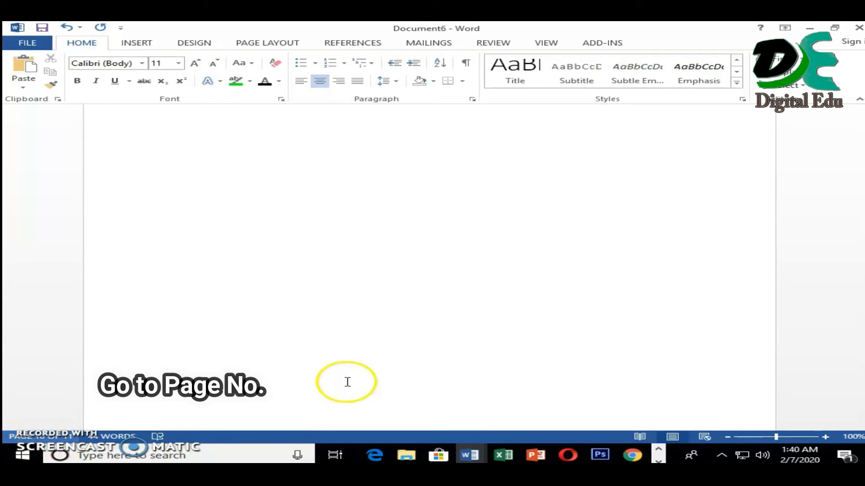
Use Go To in Document6 to jump to page number 28, and close the dialog.
{"action": "left_click", "coordinate": [73, 436]}
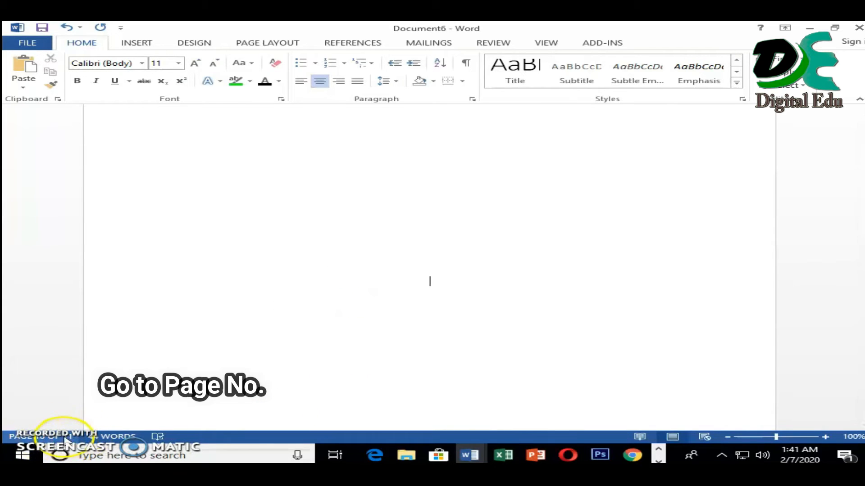
{"action": "scroll", "coordinate": [450, 299], "scroll_direction": "up", "scroll_amount": 6}
{"action": "scroll", "coordinate": [435, 304], "scroll_direction": "up", "scroll_amount": 8}
{"action": "left_click", "coordinate": [320, 191]}
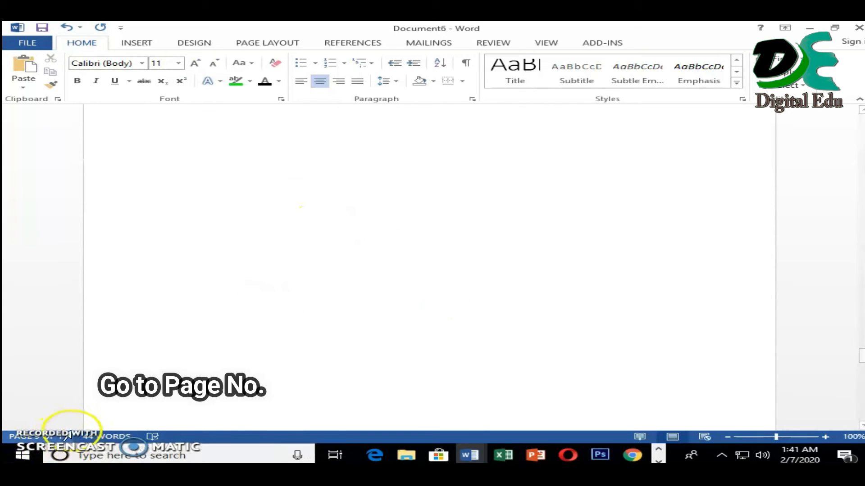
{"action": "scroll", "coordinate": [444, 351], "scroll_direction": "down", "scroll_amount": 12}
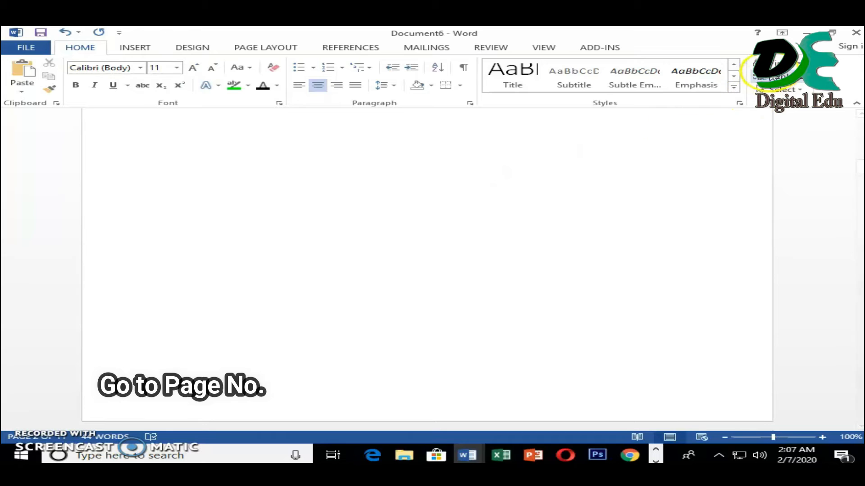
{"action": "key", "text": "ctrl+h"}
{"action": "left_click", "coordinate": [369, 271]}
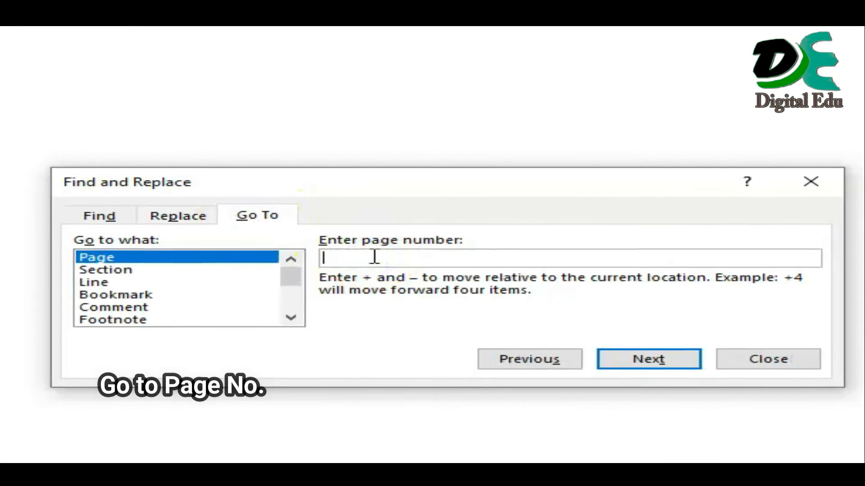
{"action": "type", "text": "28"}
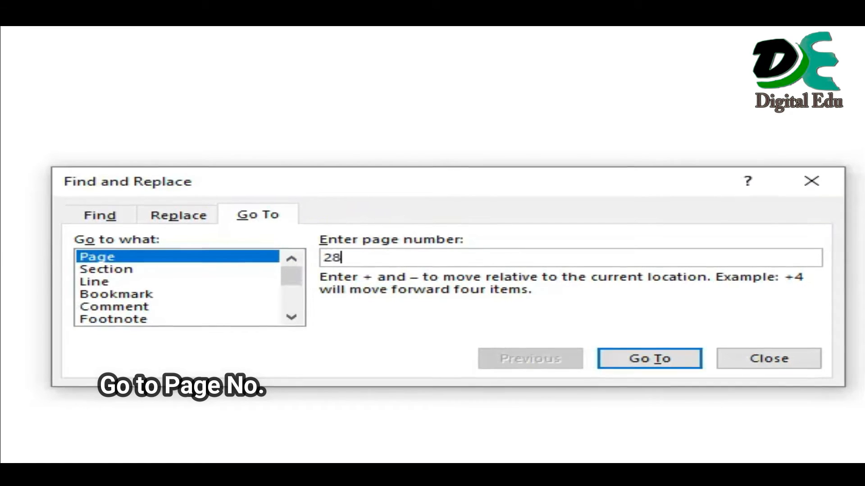
{"action": "left_click", "coordinate": [680, 360]}
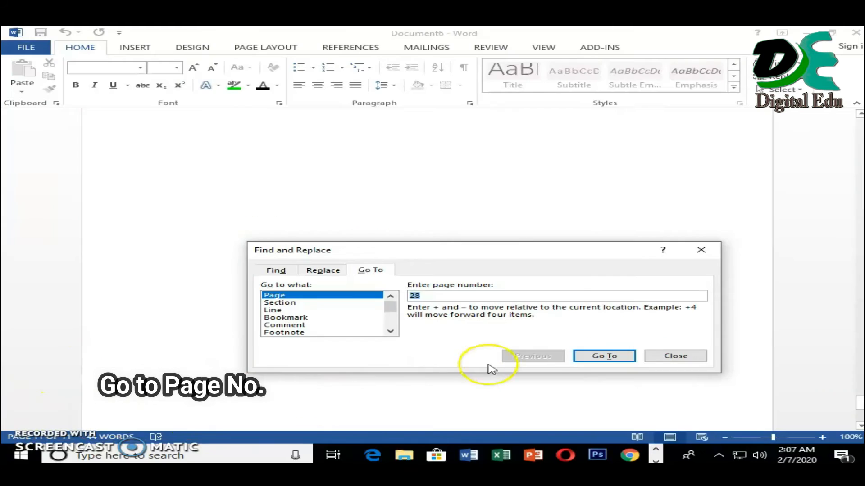
{"action": "left_click", "coordinate": [667, 354]}
Switch to "Our Program word" and mark the "Create Column 2,3 or 4" topic under Class-3.
{"action": "mouse_move", "coordinate": [469, 456]}
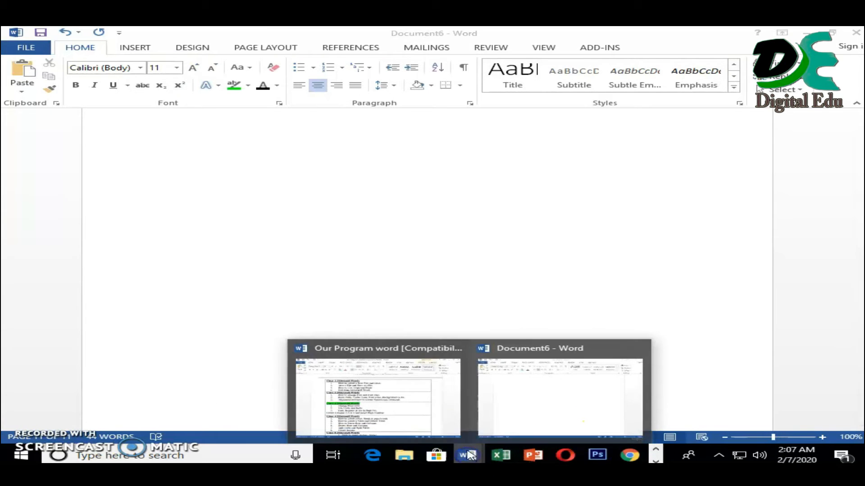
{"action": "left_click", "coordinate": [412, 416]}
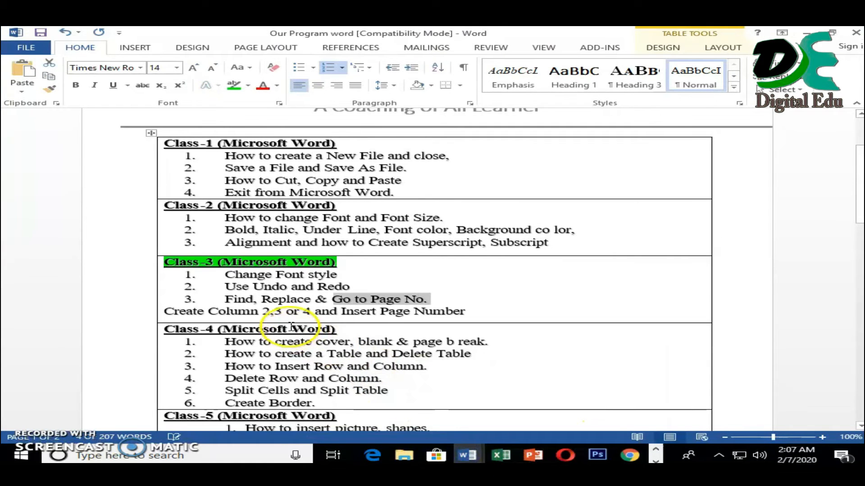
{"action": "left_click_drag", "start_coordinate": [166, 314], "coordinate": [318, 317]}
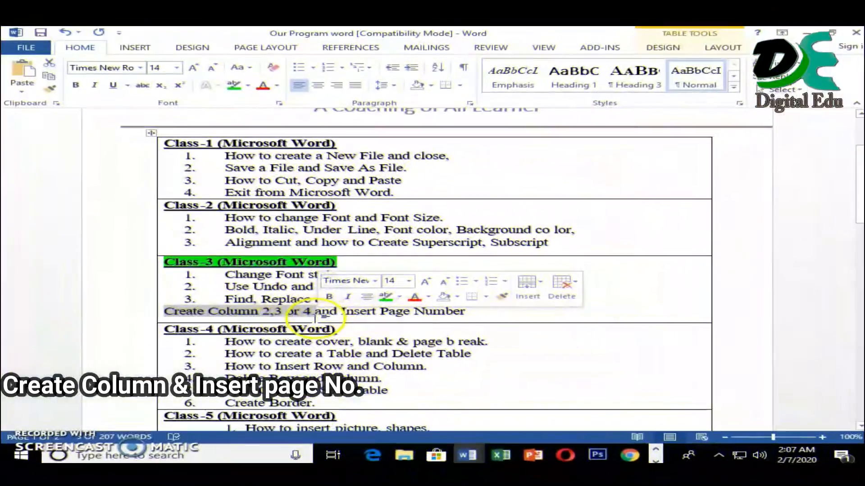
Return to Document6 and delete all of its content.
{"action": "left_click", "coordinate": [806, 33]}
{"action": "scroll", "coordinate": [482, 344], "scroll_direction": "up", "scroll_amount": 3}
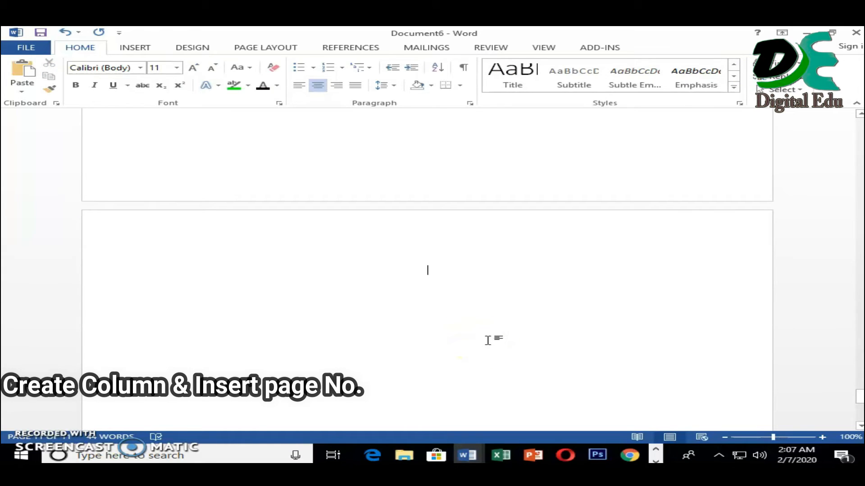
{"action": "key", "text": "ctrl+a"}
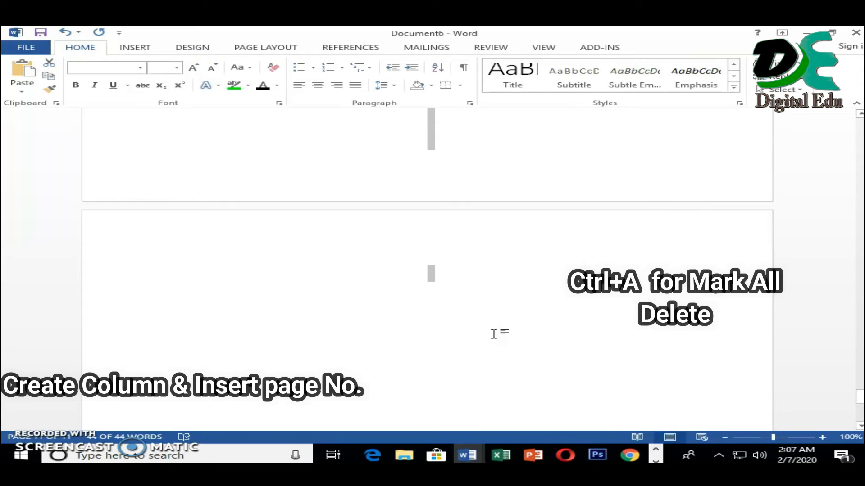
{"action": "key", "text": "Delete"}
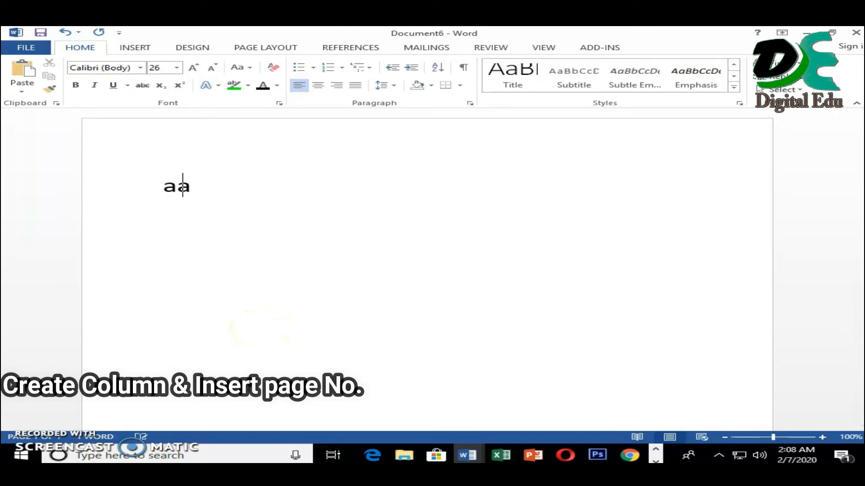
Fill the first page with unbroken runs of the letters a, h, j, k, e and u, removing the characters that spill onto page 2.
{"action": "type", "text": "aaaaaaaaaaaaaaaaaaaaa"}
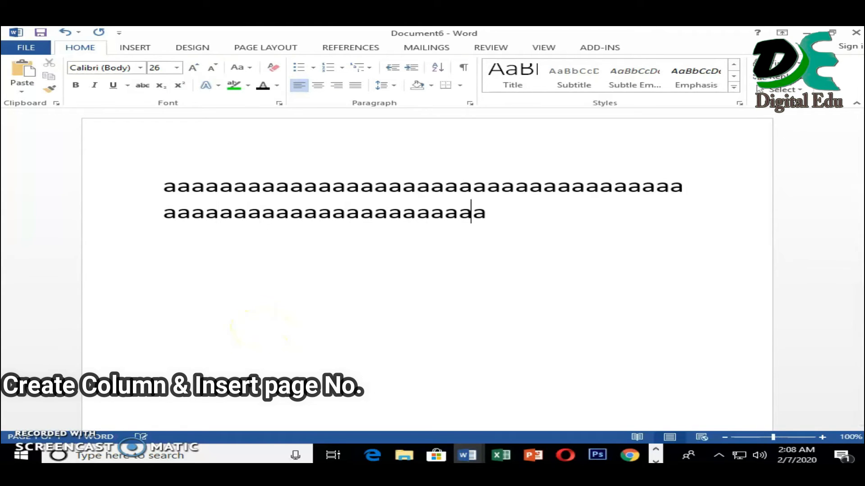
{"action": "type", "text": "aaaaaaaaa"}
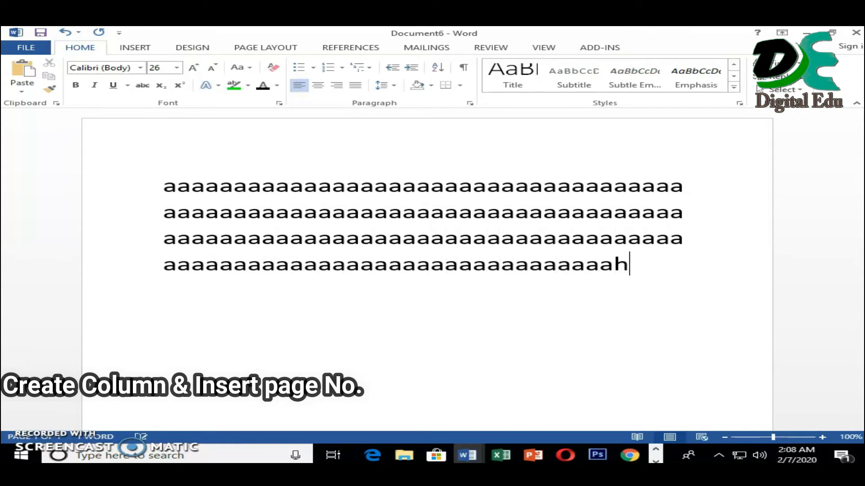
{"action": "type", "text": "hhhhhhhhhhhhhhhhhhhhhhhhhhhhhhhhhhhhhhhhhhhhhhhhhh"}
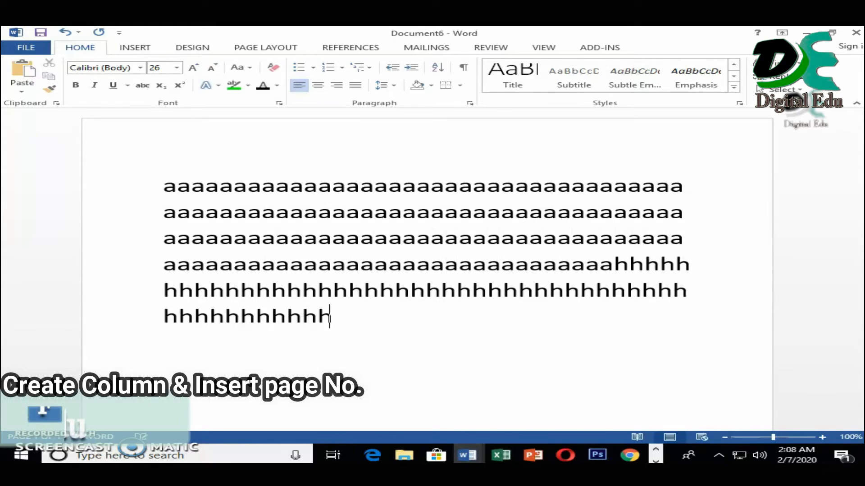
{"action": "type", "text": "hhhhhhhhhhhhhhhhhhhhhhhhhhhhhhhhhhhh"}
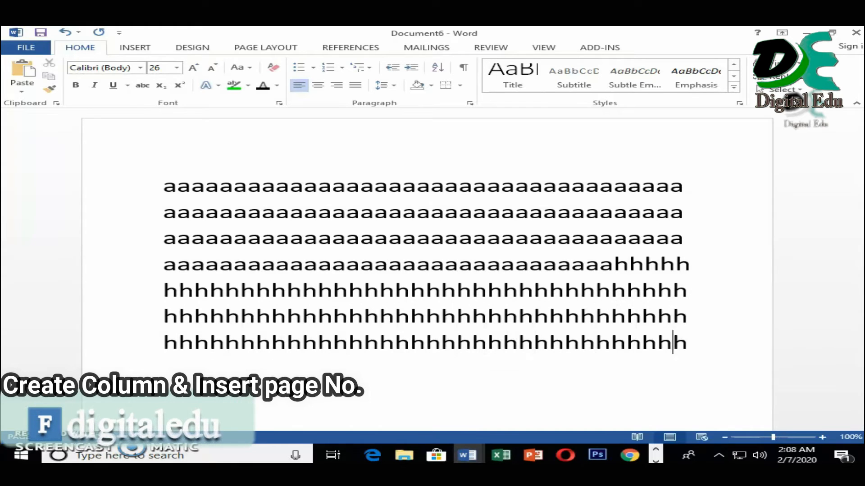
{"action": "type", "text": "hhhhhhhhhhhhhhhhhhhhhhhhhhhhhhhhhhhhhhhhhhhhhhhhhhhhhhhhhhhhhhhhhhhhhhhhhhhhhhhhhhhhhhhhhhhhhhh "}
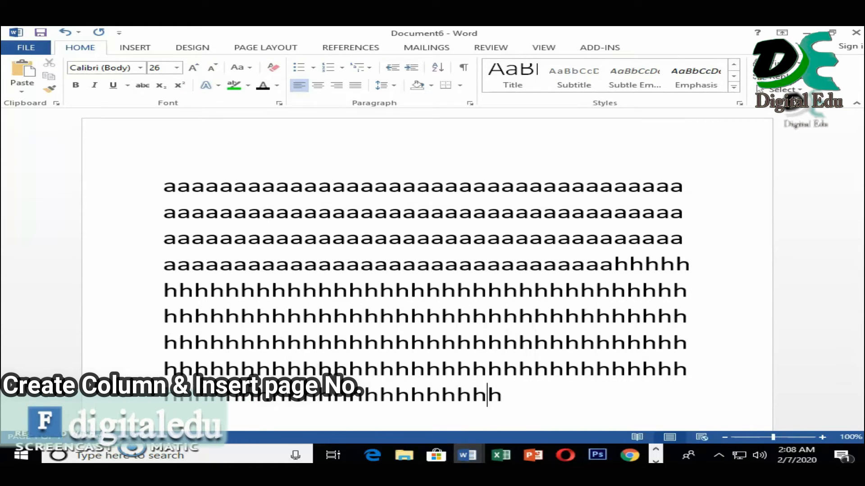
{"action": "type", "text": "hhhhhhhhhj"}
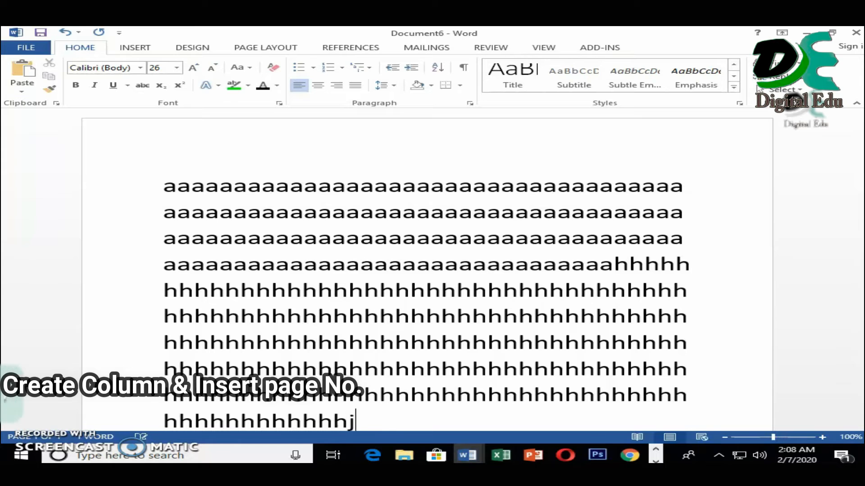
{"action": "type", "text": "jjjjjjjjjjjjjjjjjjjjjjjjjjjjjjjjjjjjjjjjjjjjjjjjjj"}
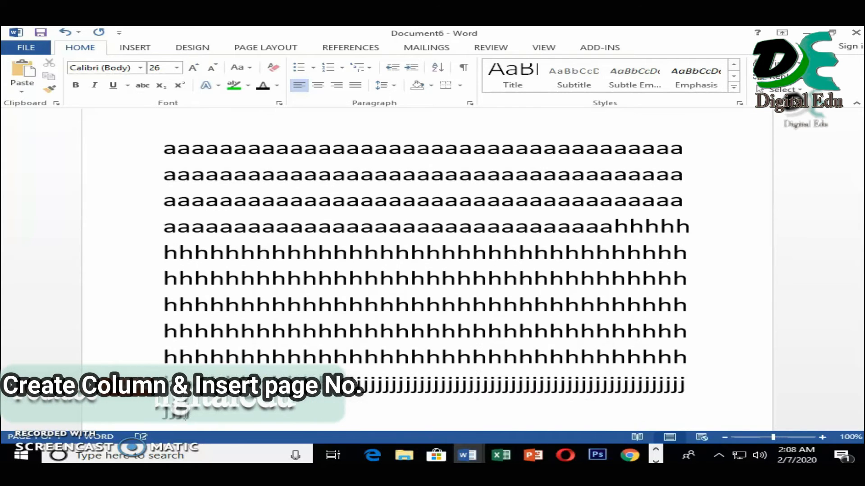
{"action": "type", "text": "jjjjjjjjjjjjjjjjjjjjkkkkkkkkkkkkkkkkkkkkkkkkkkkkkkkkkkkkk"}
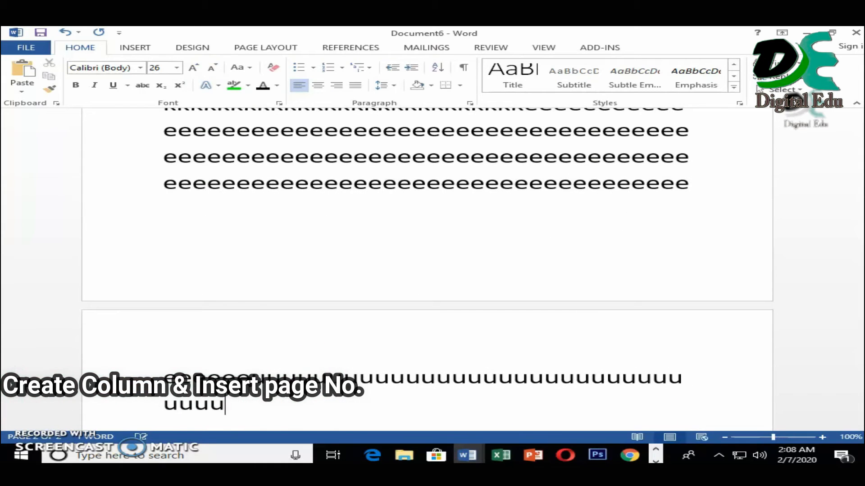
{"action": "key", "text": "BackSpace"}
{"action": "key", "text": "BackSpace"}
{"action": "key", "text": "BackSpace"}
{"action": "key", "text": "BackSpace"}
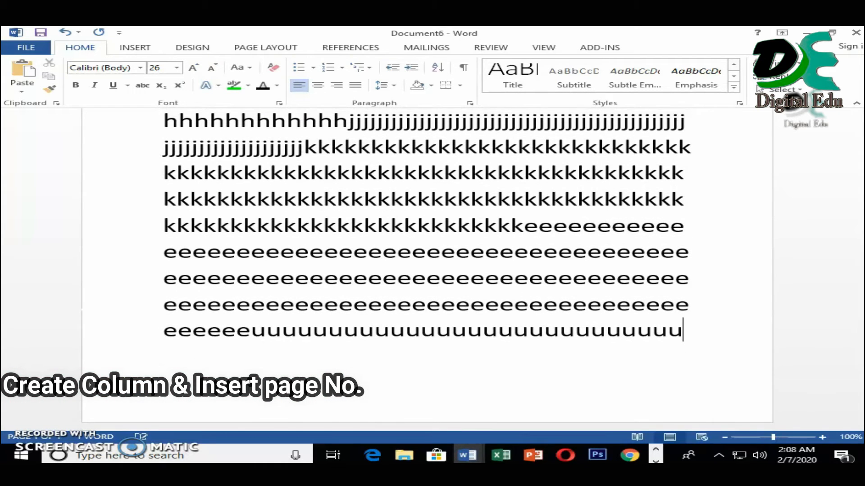
Lay out the filler text in two columns and check the first page.
{"action": "scroll", "coordinate": [297, 245], "scroll_direction": "up", "scroll_amount": 5}
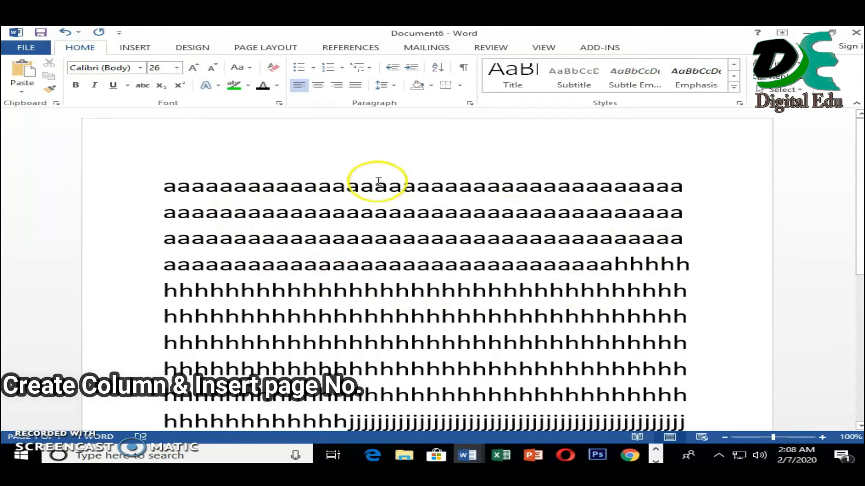
{"action": "scroll", "coordinate": [405, 246], "scroll_direction": "down", "scroll_amount": 3}
{"action": "scroll", "coordinate": [405, 245], "scroll_direction": "up", "scroll_amount": 3}
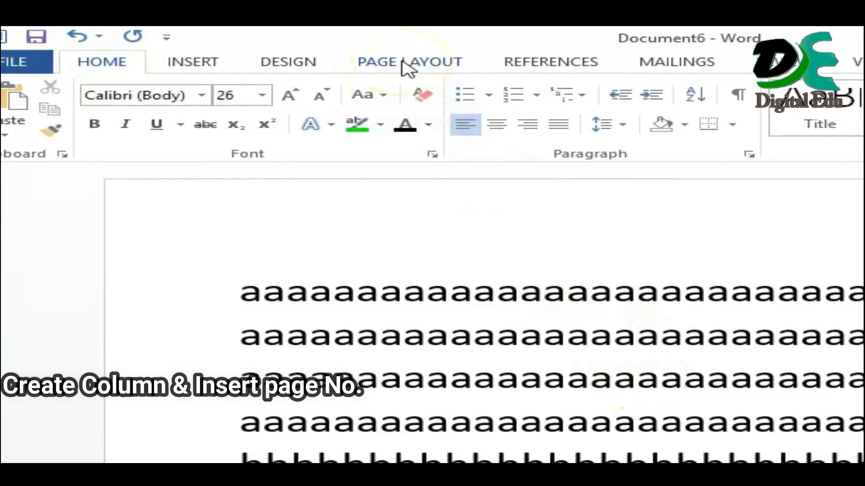
{"action": "left_click", "coordinate": [265, 47]}
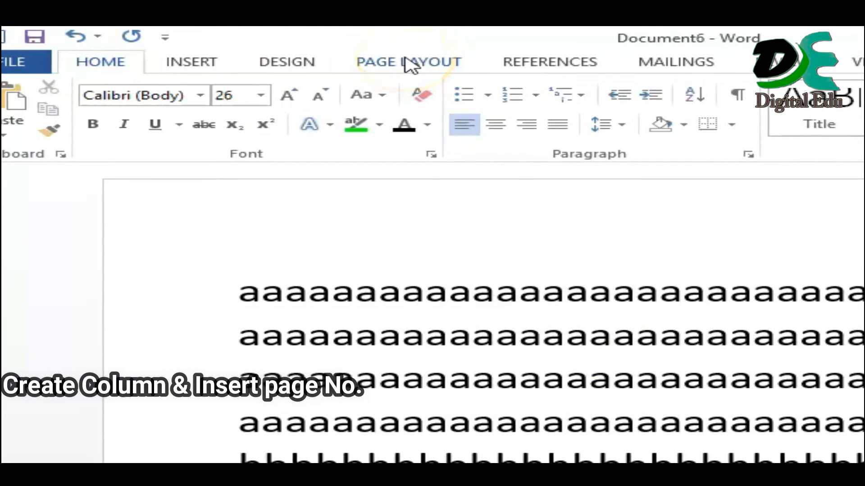
{"action": "left_click", "coordinate": [405, 59]}
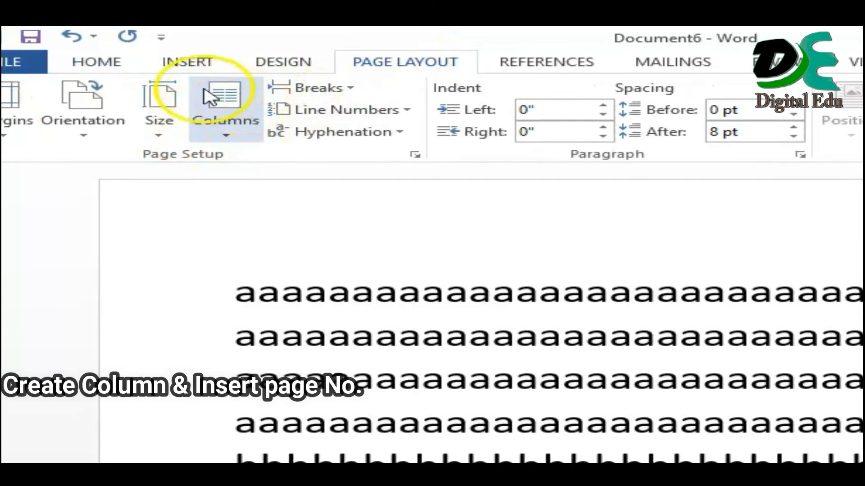
{"action": "left_click", "coordinate": [228, 116]}
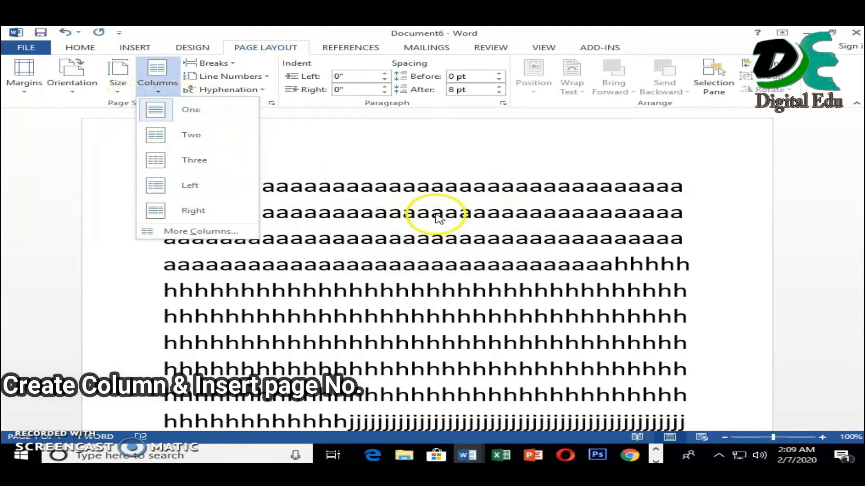
{"action": "left_click", "coordinate": [197, 143]}
{"action": "scroll", "coordinate": [396, 213], "scroll_direction": "up", "scroll_amount": 5}
{"action": "scroll", "coordinate": [308, 186], "scroll_direction": "up", "scroll_amount": 3}
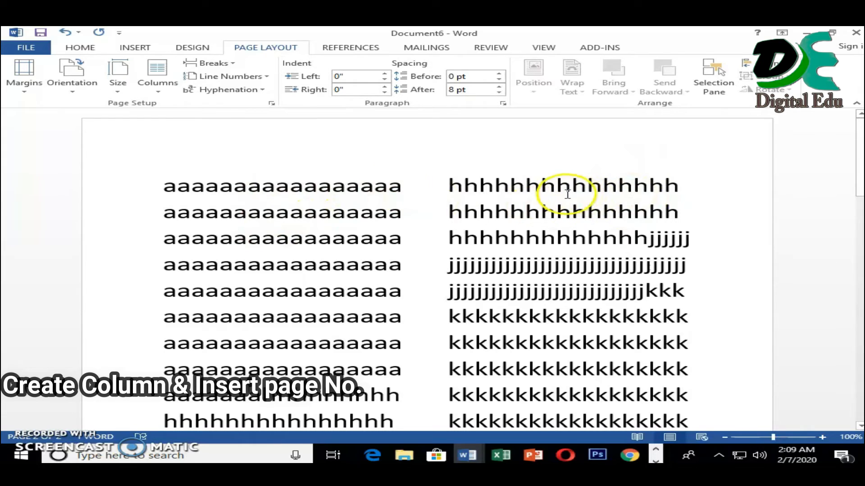
Change the filler text to three columns and check the layout across both pages.
{"action": "left_click", "coordinate": [158, 85]}
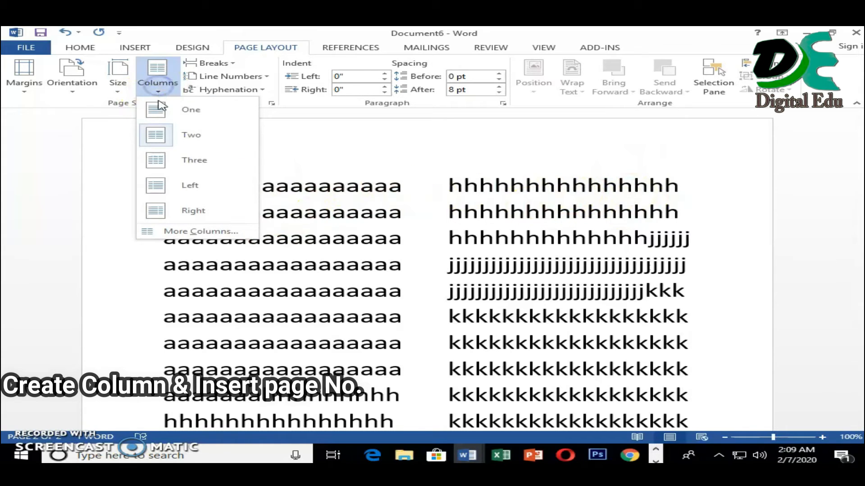
{"action": "left_click", "coordinate": [188, 170]}
{"action": "scroll", "coordinate": [343, 226], "scroll_direction": "up", "scroll_amount": 6}
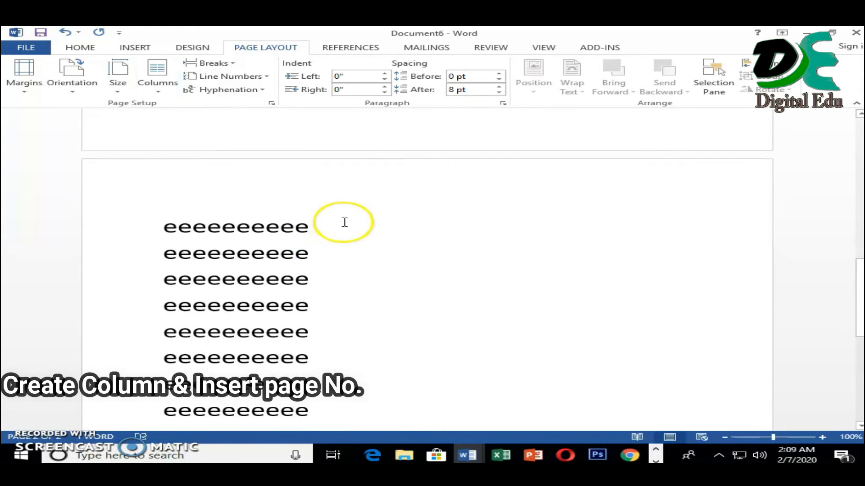
{"action": "scroll", "coordinate": [349, 230], "scroll_direction": "up", "scroll_amount": 8}
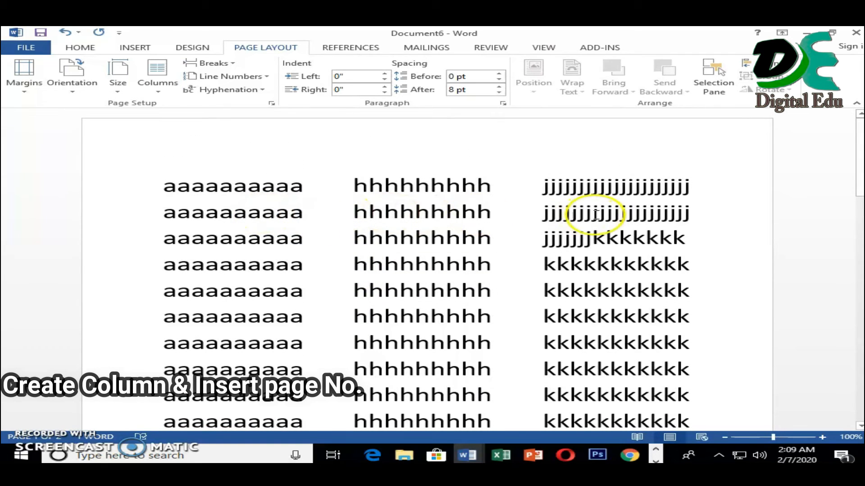
{"action": "scroll", "coordinate": [409, 234], "scroll_direction": "down", "scroll_amount": 5}
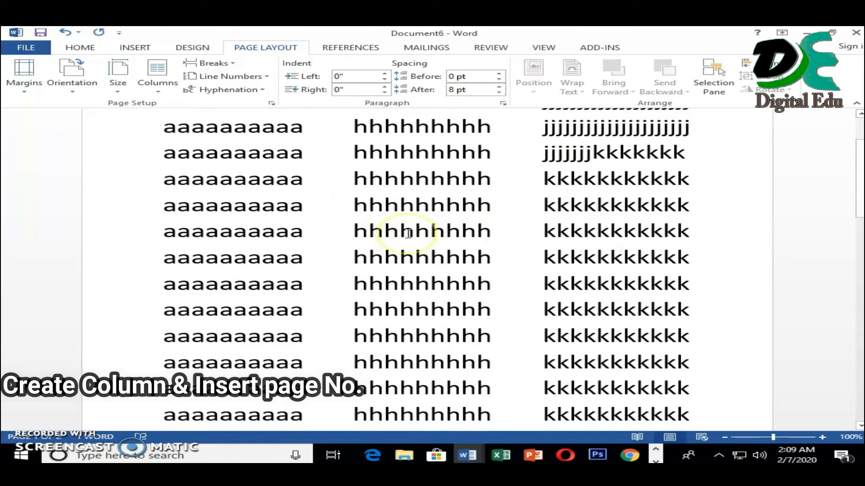
{"action": "scroll", "coordinate": [409, 234], "scroll_direction": "down", "scroll_amount": 8}
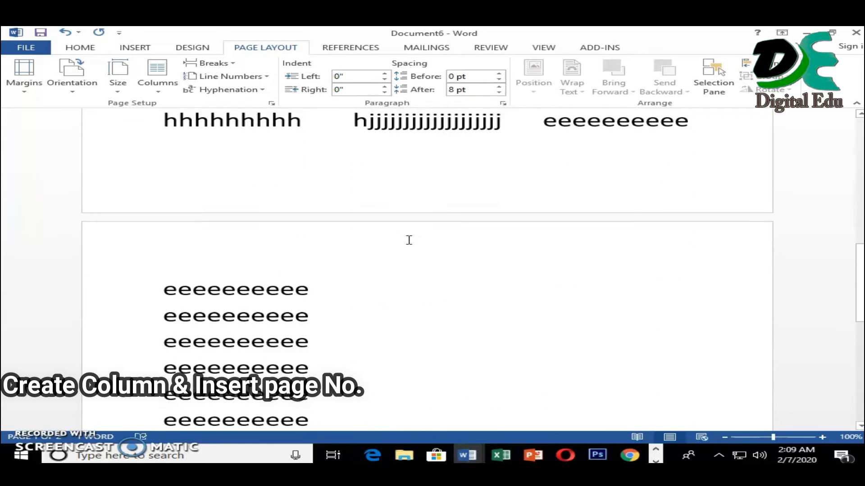
{"action": "scroll", "coordinate": [409, 240], "scroll_direction": "down", "scroll_amount": 3}
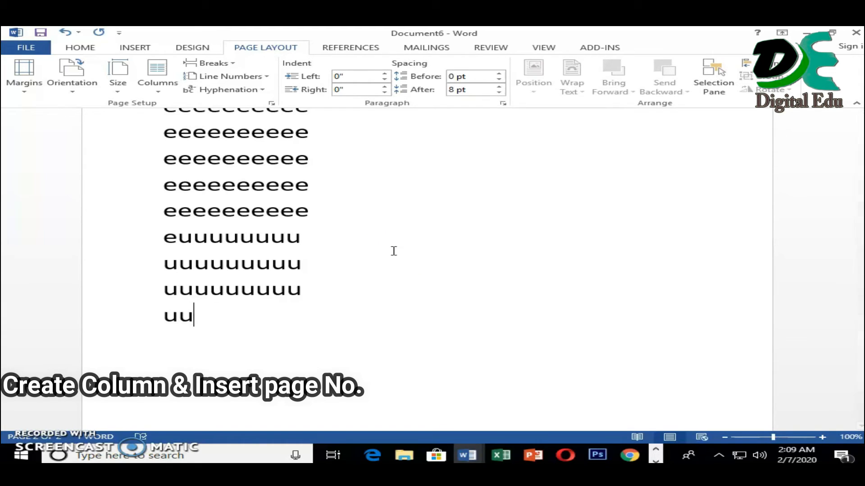
{"action": "scroll", "coordinate": [335, 283], "scroll_direction": "up", "scroll_amount": 10}
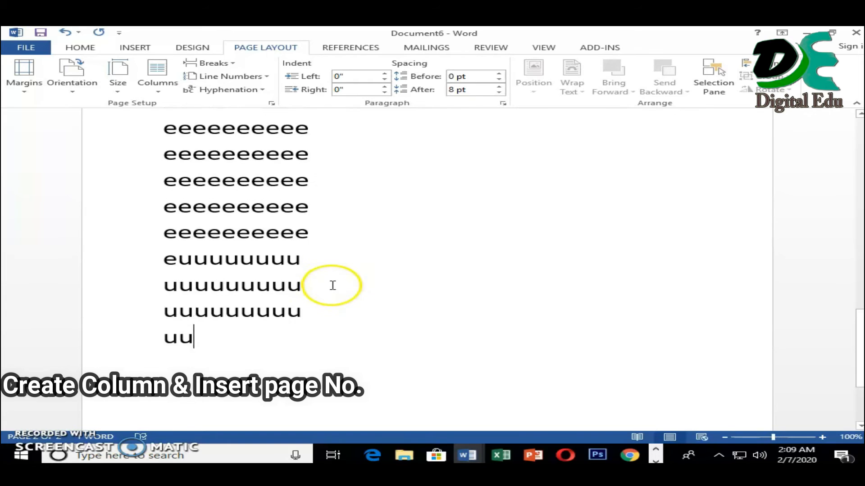
{"action": "scroll", "coordinate": [332, 279], "scroll_direction": "up", "scroll_amount": 3}
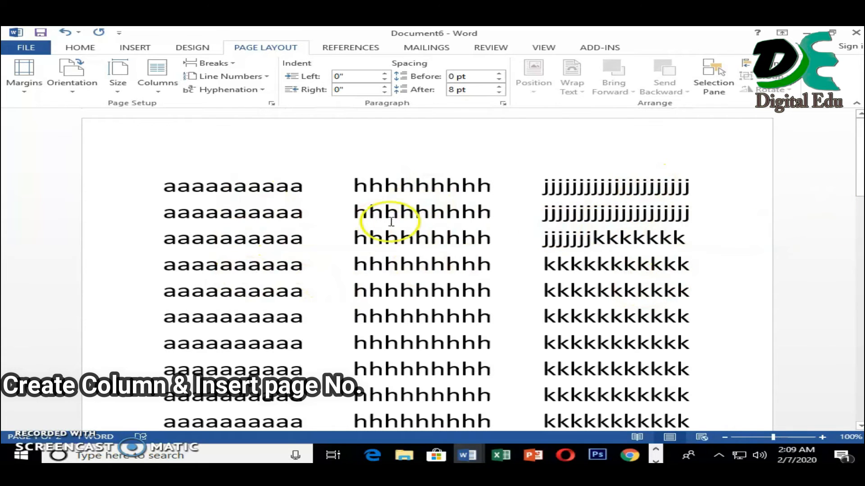
Apply the Left column preset to the filler text and check the layout across both pages.
{"action": "left_click", "coordinate": [165, 92]}
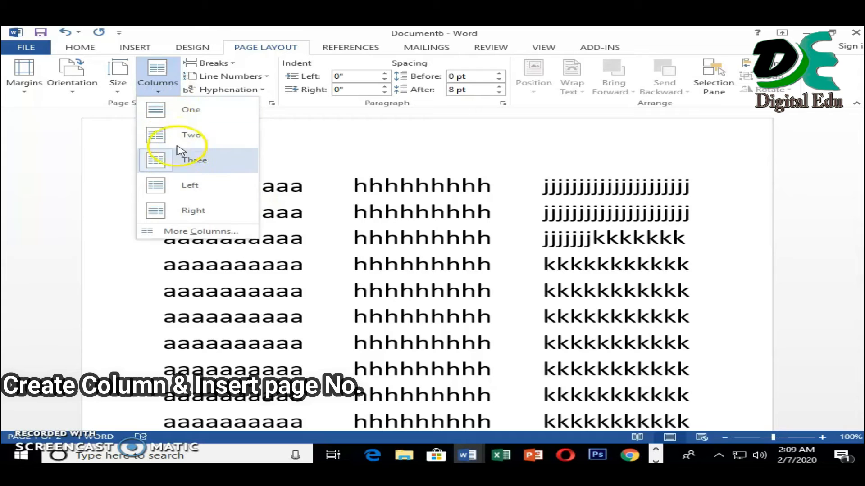
{"action": "left_click", "coordinate": [189, 185]}
{"action": "scroll", "coordinate": [226, 202], "scroll_direction": "down", "scroll_amount": 10}
{"action": "scroll", "coordinate": [226, 202], "scroll_direction": "up", "scroll_amount": 10}
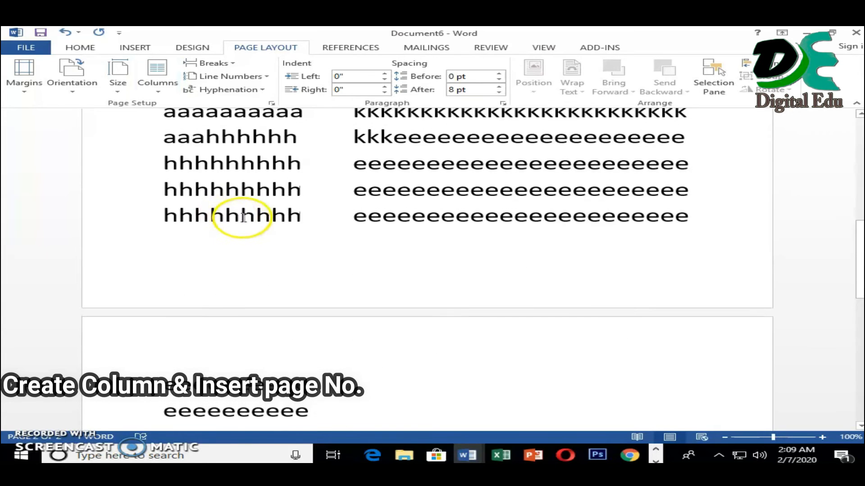
{"action": "scroll", "coordinate": [337, 203], "scroll_direction": "up", "scroll_amount": 3}
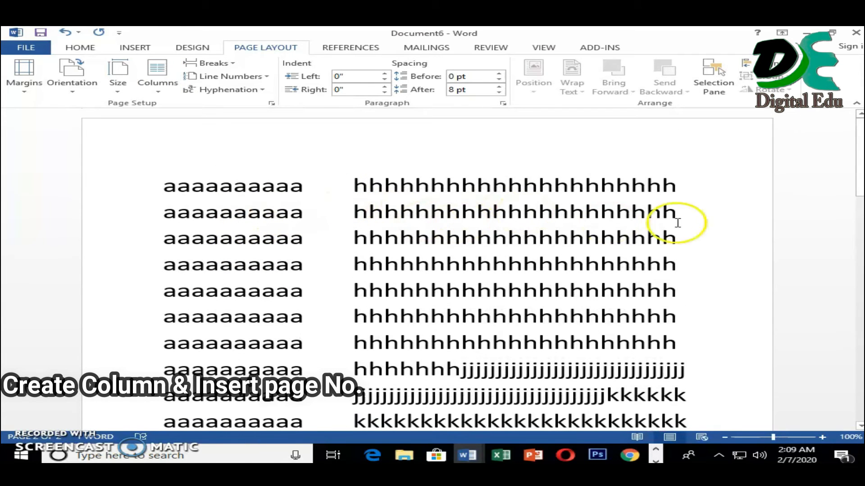
Change the filler text to the Right column preset and check the layout on the first page.
{"action": "left_click", "coordinate": [159, 83]}
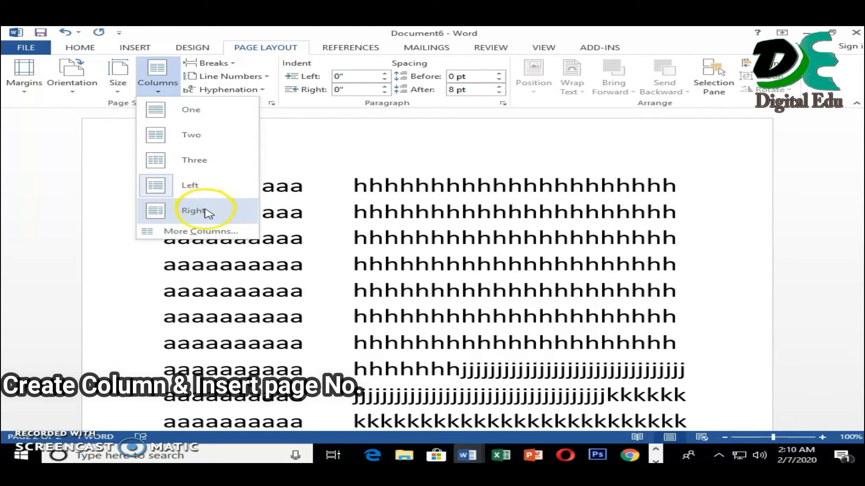
{"action": "left_click", "coordinate": [193, 210]}
{"action": "scroll", "coordinate": [554, 212], "scroll_direction": "down", "scroll_amount": 4}
{"action": "scroll", "coordinate": [666, 228], "scroll_direction": "up", "scroll_amount": 4}
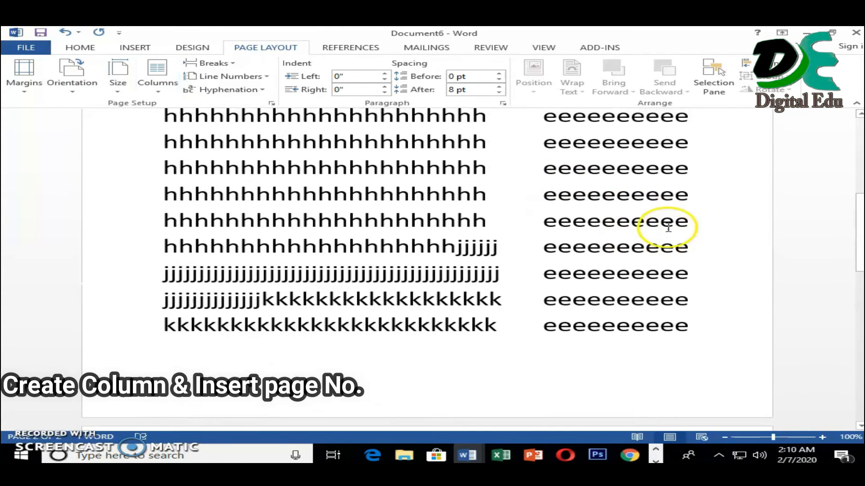
{"action": "scroll", "coordinate": [667, 223], "scroll_direction": "up", "scroll_amount": 2}
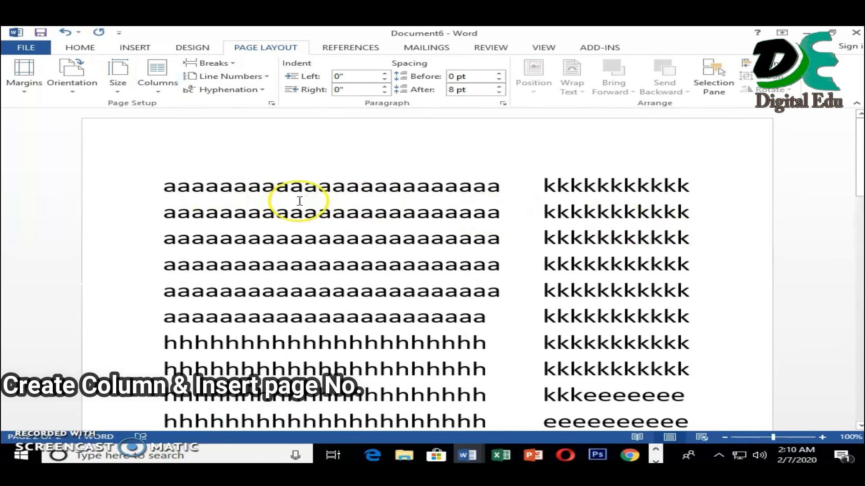
Set the filler text back to one column and go back to the start of the page.
{"action": "left_click", "coordinate": [158, 81]}
{"action": "left_click", "coordinate": [175, 112]}
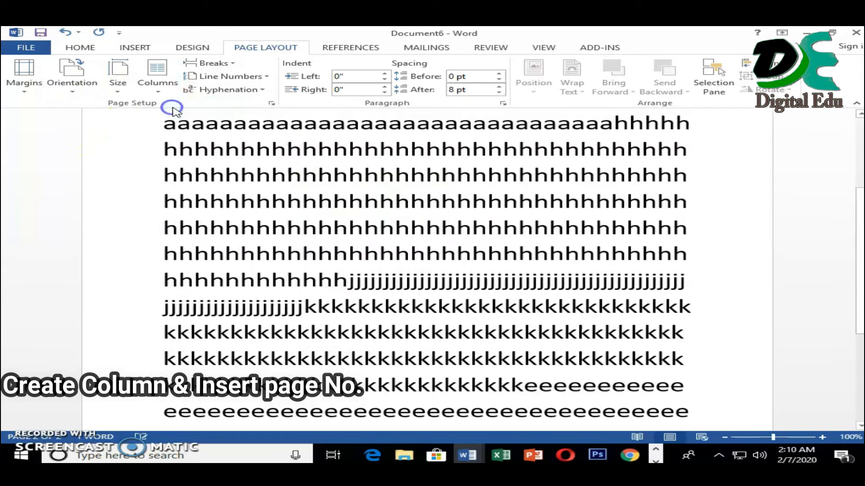
{"action": "scroll", "coordinate": [340, 184], "scroll_direction": "up", "scroll_amount": 5}
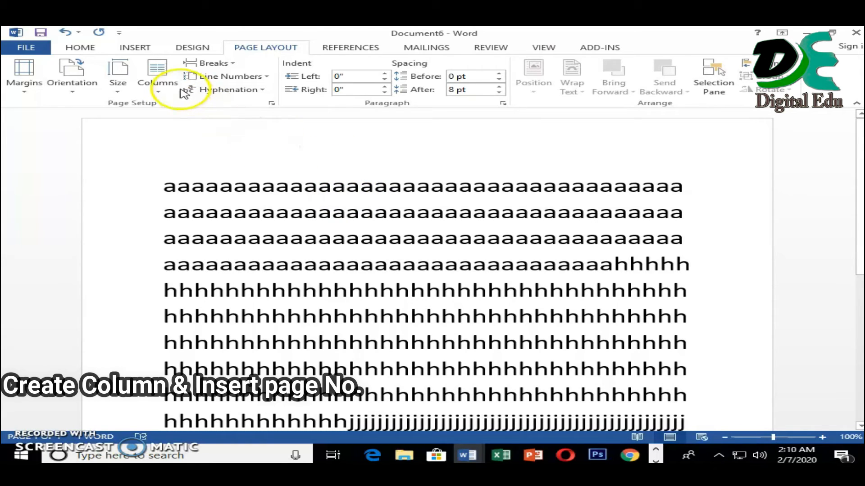
Try different column counts in the custom column settings and apply six equal-width columns to the whole document.
{"action": "left_click", "coordinate": [165, 84]}
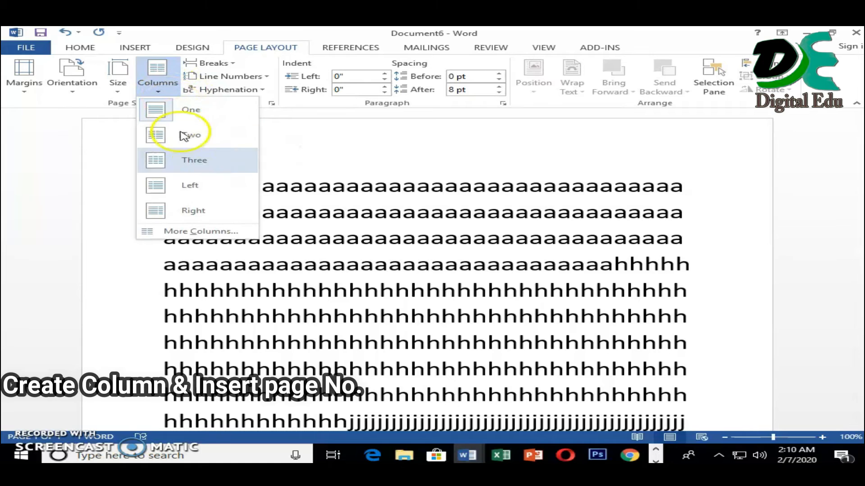
{"action": "left_click", "coordinate": [201, 233]}
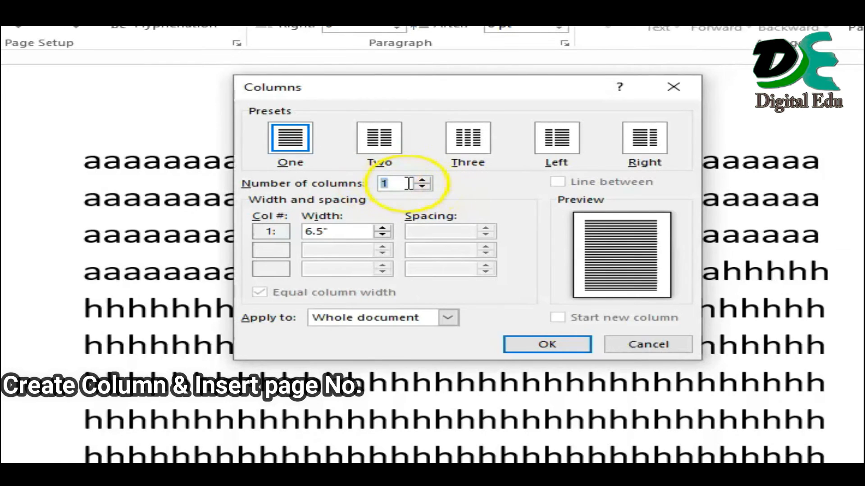
{"action": "left_click", "coordinate": [423, 180]}
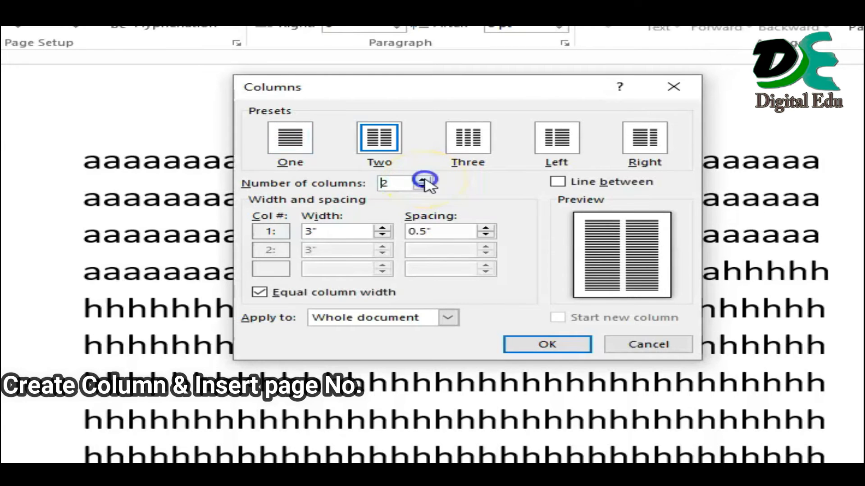
{"action": "left_click", "coordinate": [422, 180]}
{"action": "left_click", "coordinate": [423, 179]}
{"action": "left_click", "coordinate": [422, 180]}
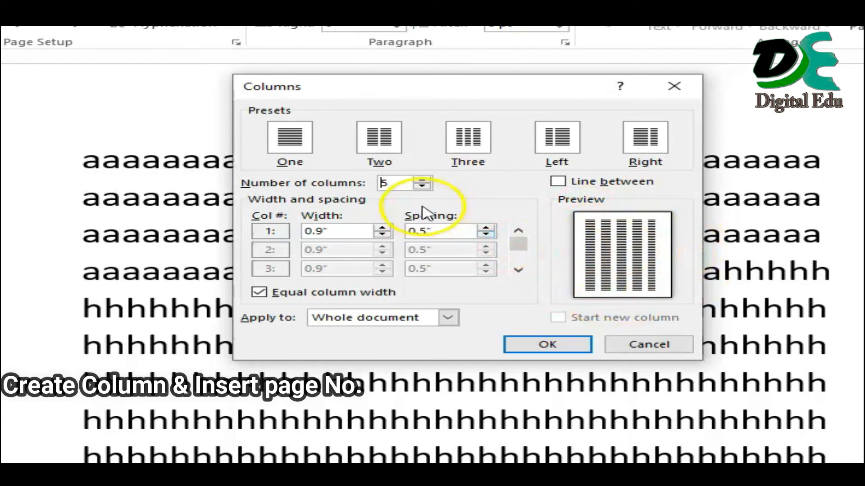
{"action": "left_click", "coordinate": [422, 186]}
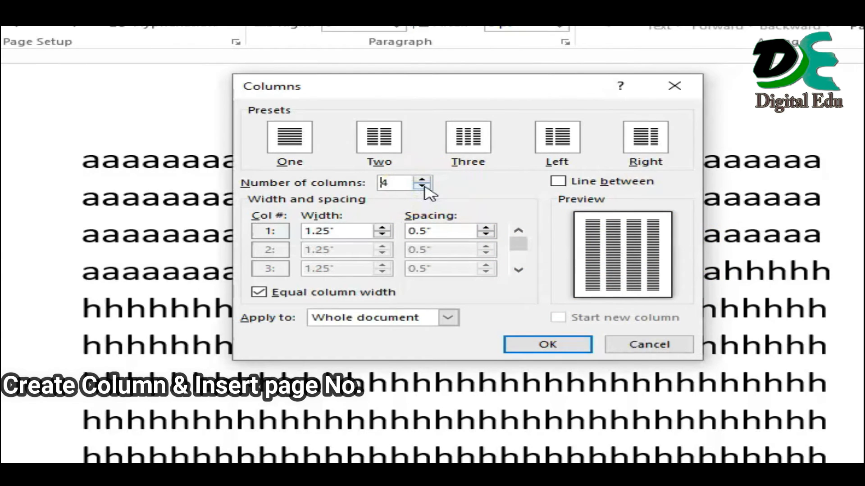
{"action": "left_click", "coordinate": [422, 186]}
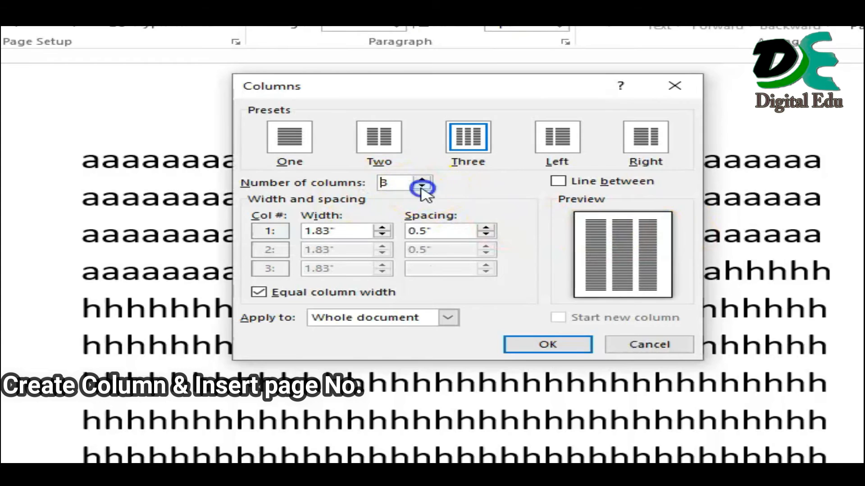
{"action": "left_click", "coordinate": [422, 181]}
{"action": "left_click", "coordinate": [422, 180]}
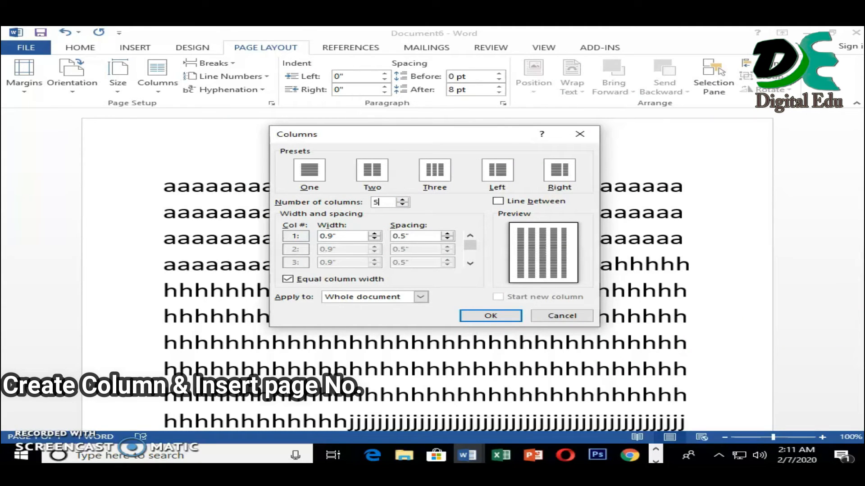
{"action": "left_click", "coordinate": [480, 321]}
{"action": "left_click", "coordinate": [508, 318]}
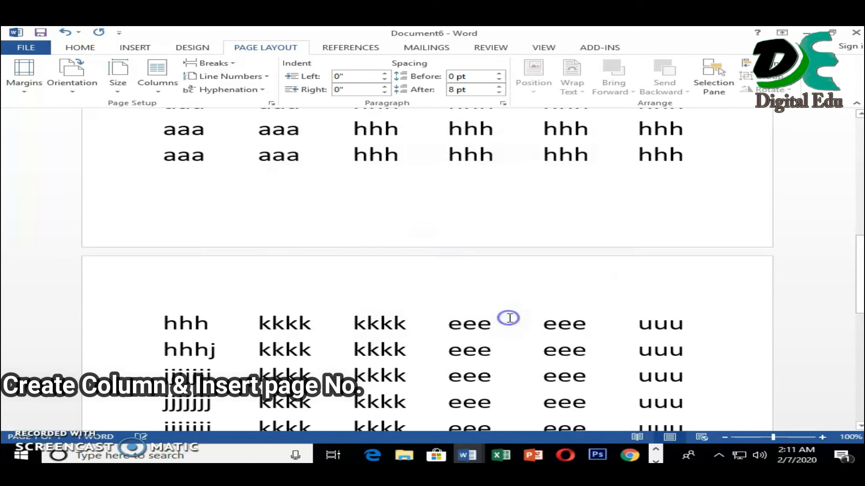
Examine how the filler text flows through the six columns on both pages.
{"action": "scroll", "coordinate": [511, 312], "scroll_direction": "up", "scroll_amount": 6}
{"action": "scroll", "coordinate": [517, 306], "scroll_direction": "up", "scroll_amount": 5}
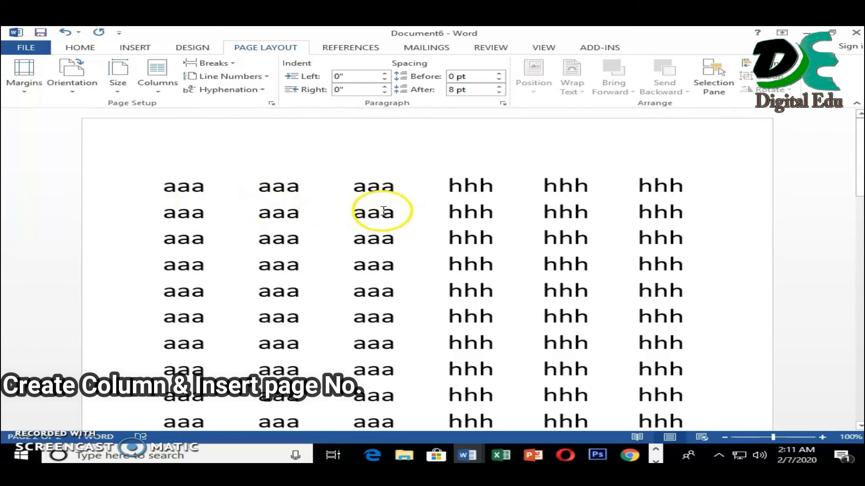
{"action": "scroll", "coordinate": [630, 286], "scroll_direction": "down", "scroll_amount": 10}
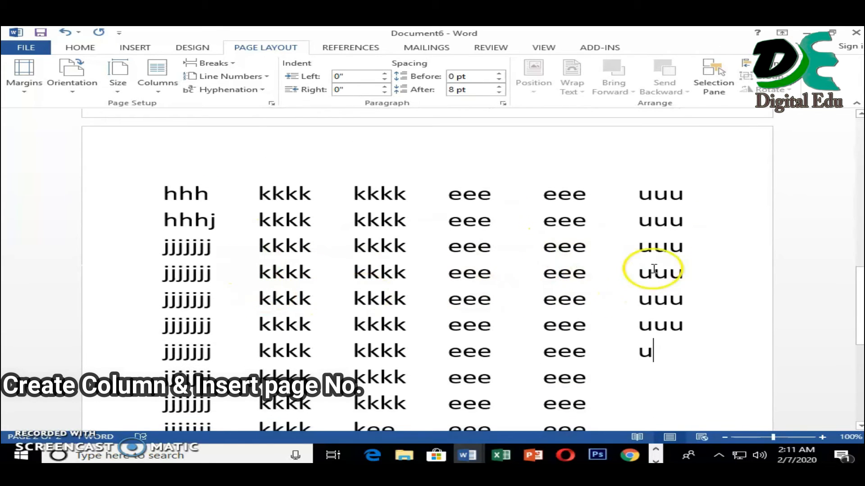
{"action": "scroll", "coordinate": [653, 268], "scroll_direction": "down", "scroll_amount": 2}
{"action": "scroll", "coordinate": [653, 268], "scroll_direction": "up", "scroll_amount": 2}
{"action": "scroll", "coordinate": [654, 269], "scroll_direction": "down", "scroll_amount": 3}
{"action": "scroll", "coordinate": [654, 269], "scroll_direction": "up", "scroll_amount": 1}
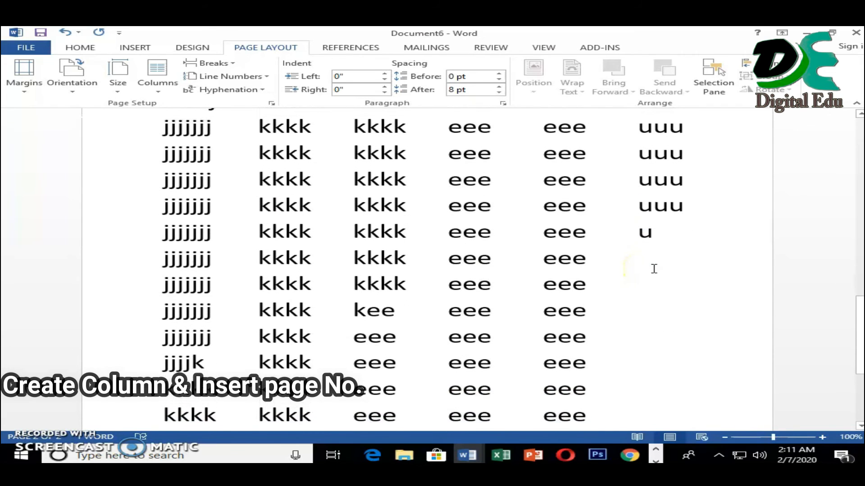
Extend the end of the filler text with runs of k and b into the third column of page 3, and check the flow.
{"action": "left_click", "coordinate": [658, 272]}
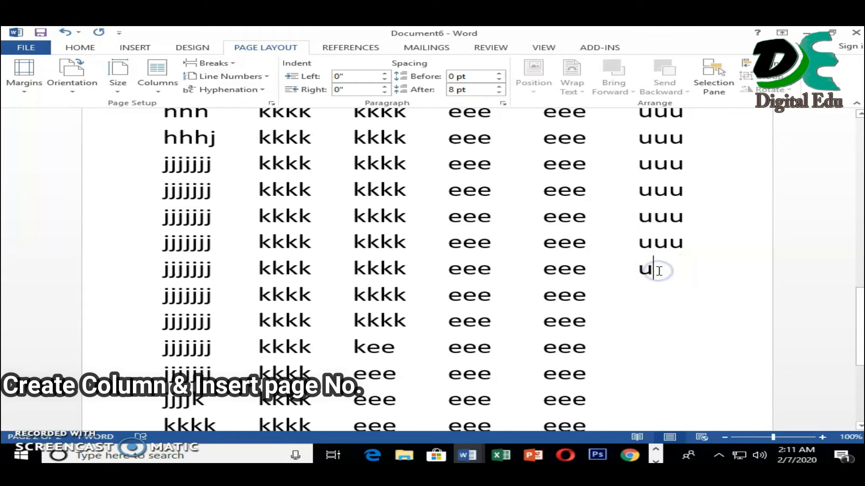
{"action": "type", "text": "kk"}
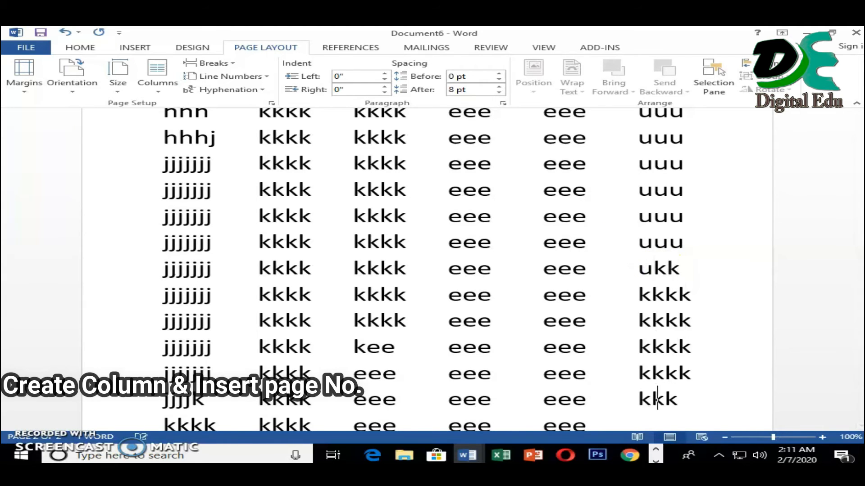
{"action": "type", "text": "kkkk"}
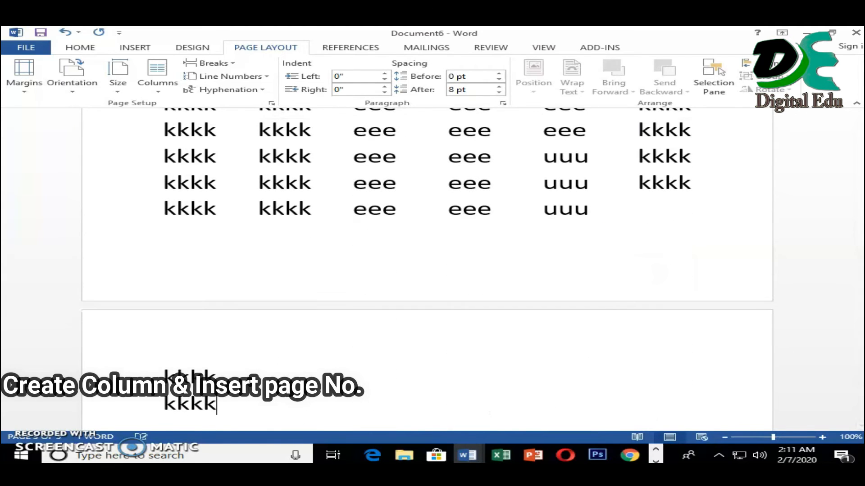
{"action": "type", "text": "kkkkkkkkkkkkkkkkkkkkkkkkkkkkkkkkkkkkkkkkkkkkkkkkkkkkkkkkkkkkkkkkkkkkkkk"}
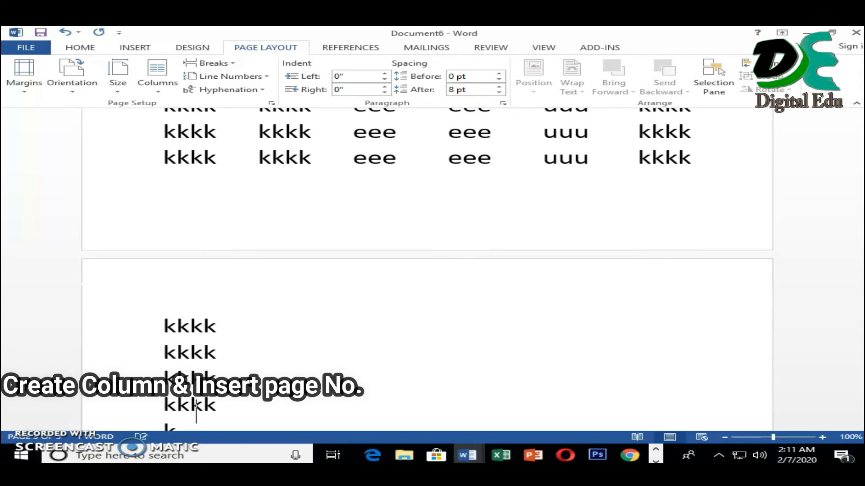
{"action": "type", "text": "kkkkkkkkkkkkkkkkkkkkkkkkkkkkkkkkkkkkkkkkk"}
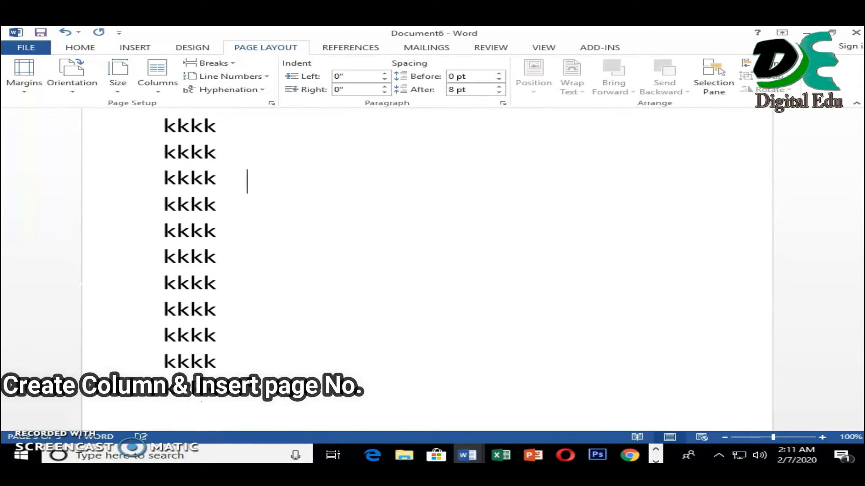
{"action": "type", "text": "bbb"}
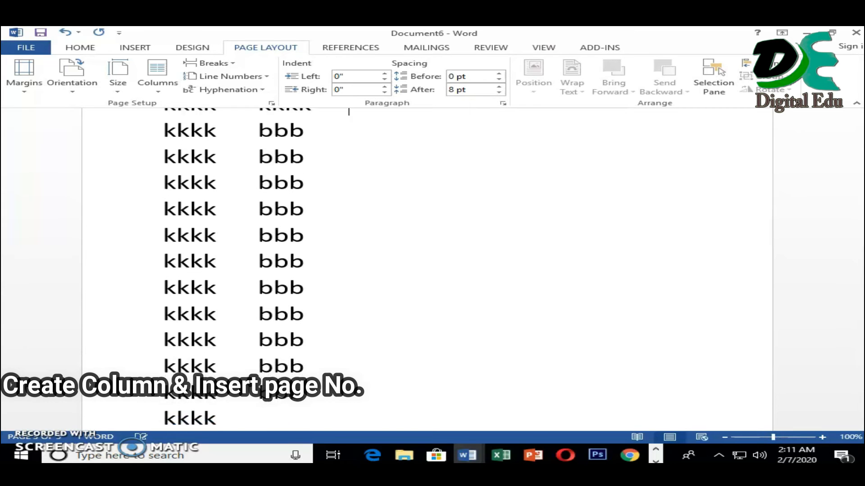
{"action": "type", "text": "bbbbbbbbbbbbbbbbbbbbbbbbbbbbbbbbbbbbbbbbbbbbbbbbbbbbbbbbbbbbbbb"}
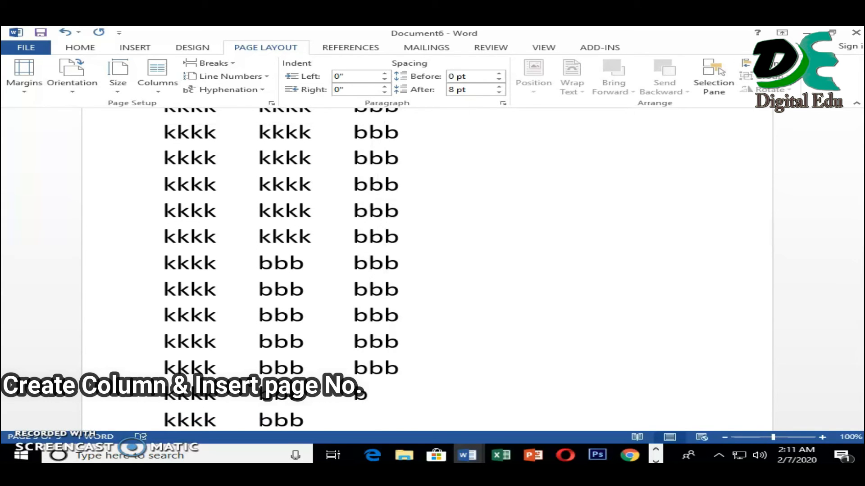
{"action": "scroll", "coordinate": [367, 276], "scroll_direction": "up", "scroll_amount": 5}
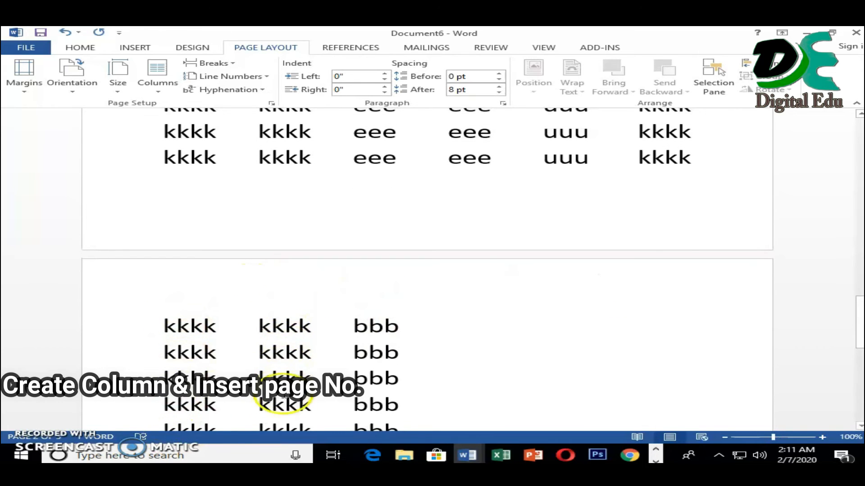
{"action": "scroll", "coordinate": [286, 400], "scroll_direction": "down", "scroll_amount": 3}
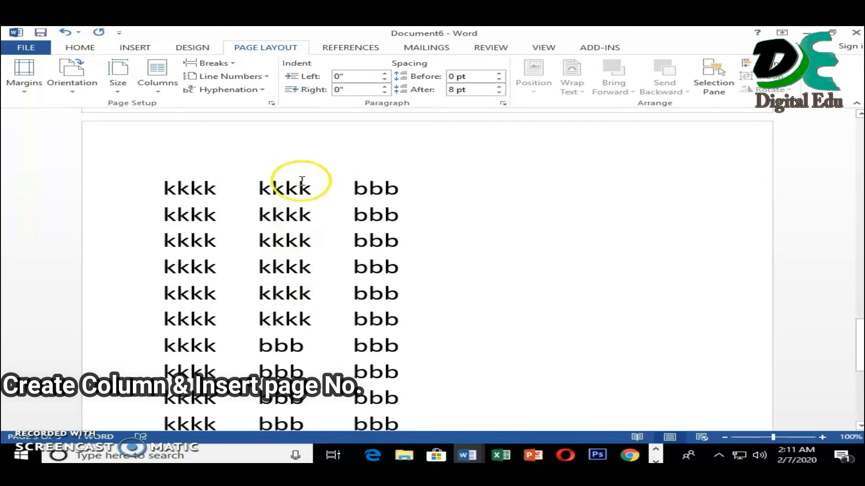
{"action": "scroll", "coordinate": [286, 277], "scroll_direction": "down", "scroll_amount": 3}
Return the extended filler text to a single-column layout and go back to the first page.
{"action": "key", "text": "ctrl+z"}
{"action": "scroll", "coordinate": [315, 189], "scroll_direction": "up", "scroll_amount": 10}
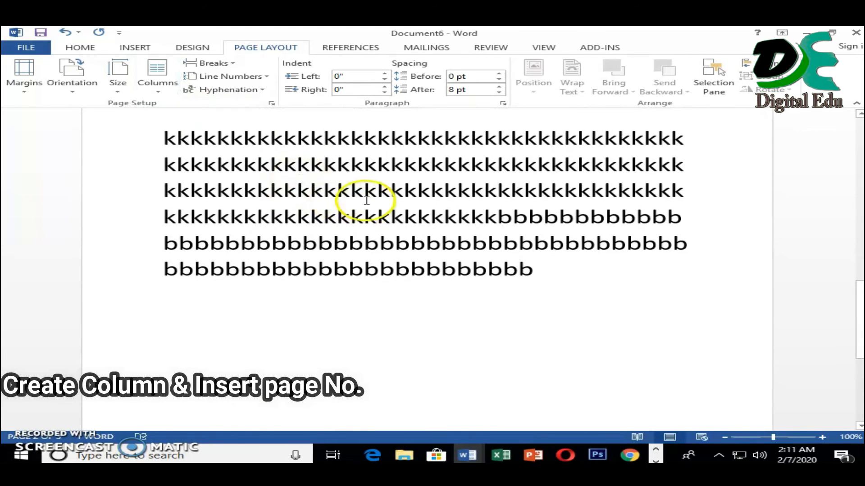
{"action": "scroll", "coordinate": [378, 204], "scroll_direction": "up", "scroll_amount": 7}
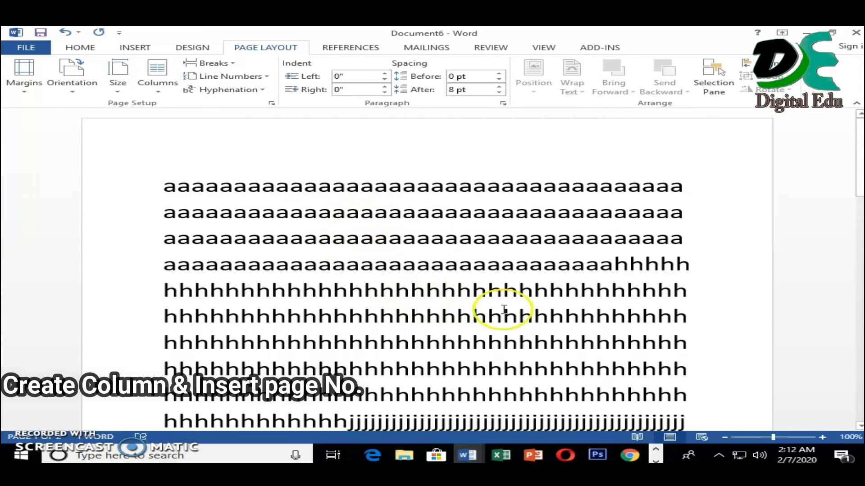
Switch to the course outline document, highlight the Insert Page Number topic under Class-3, and return to Document6.
{"action": "left_click", "coordinate": [470, 455]}
{"action": "left_click", "coordinate": [407, 405]}
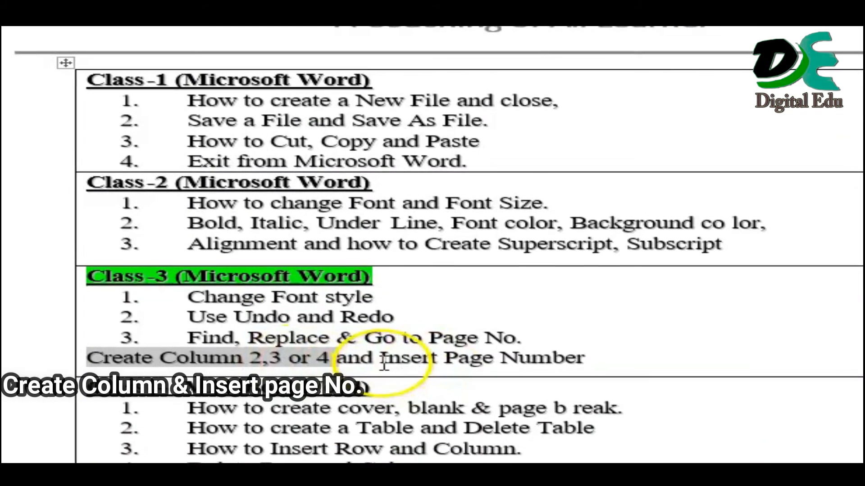
{"action": "left_click_drag", "start_coordinate": [343, 313], "coordinate": [382, 314]}
{"action": "left_click_drag", "start_coordinate": [445, 362], "coordinate": [553, 374]}
{"action": "left_click", "coordinate": [694, 392]}
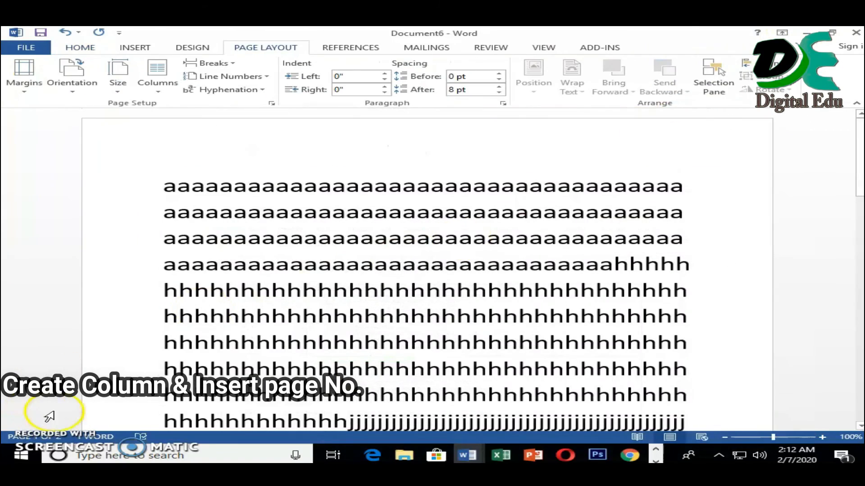
Look over the single-column filler text and the page number placement options, including their plain number styles.
{"action": "scroll", "coordinate": [158, 413], "scroll_direction": "down", "scroll_amount": 11}
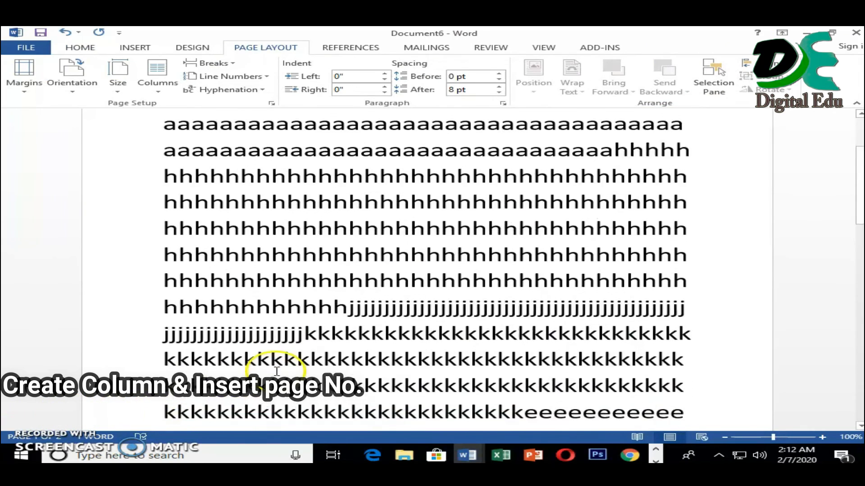
{"action": "scroll", "coordinate": [277, 371], "scroll_direction": "up", "scroll_amount": 10}
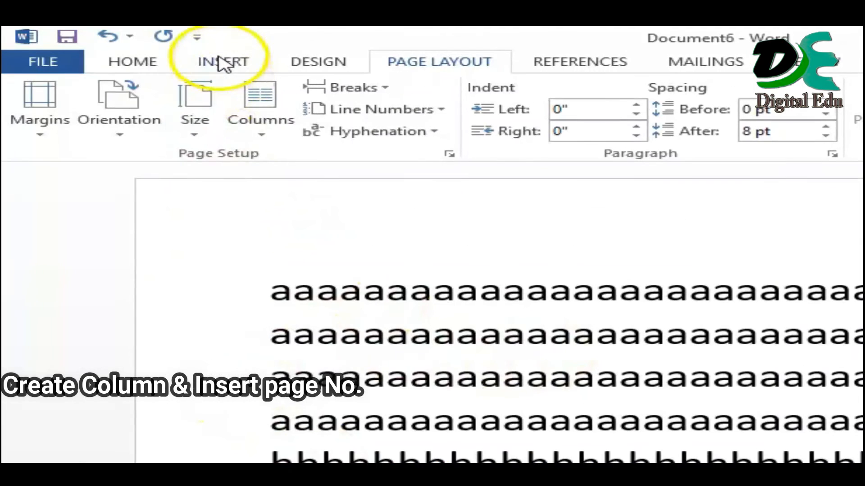
{"action": "left_click", "coordinate": [220, 65]}
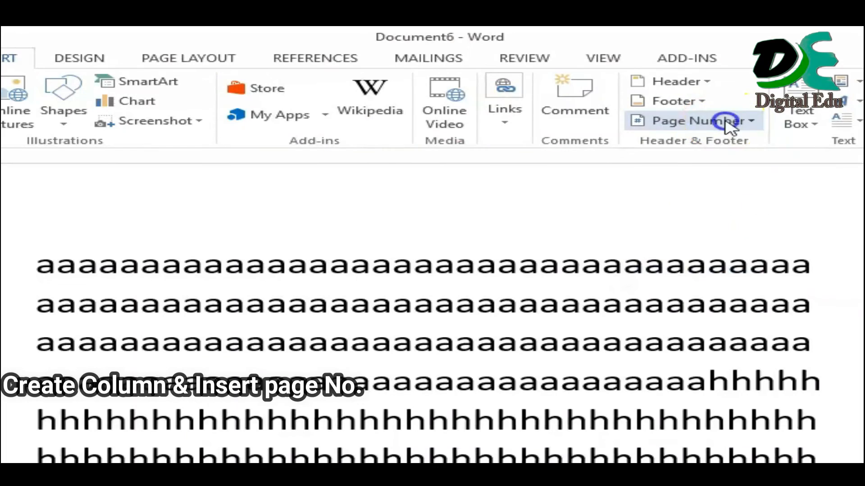
{"action": "left_click", "coordinate": [628, 92]}
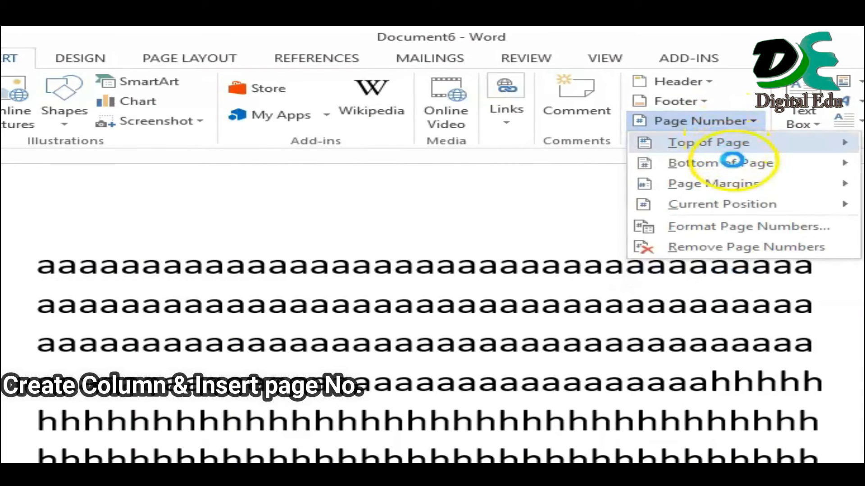
{"action": "mouse_move", "coordinate": [704, 141]}
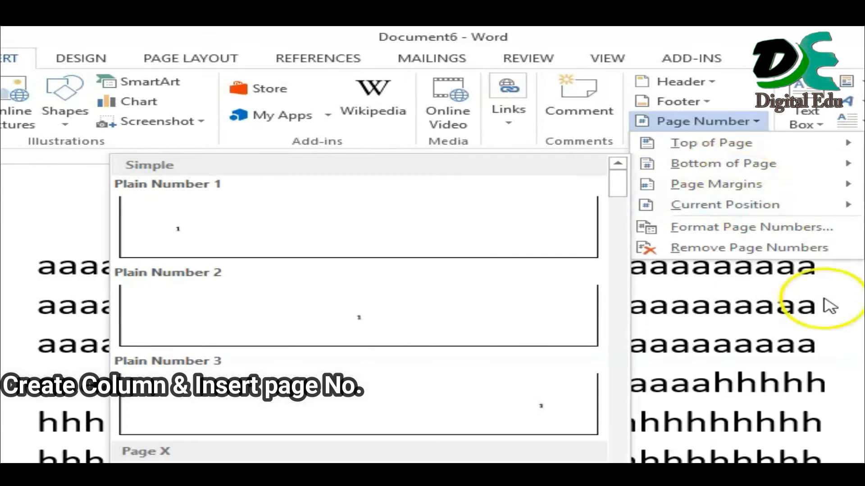
{"action": "left_click", "coordinate": [836, 338]}
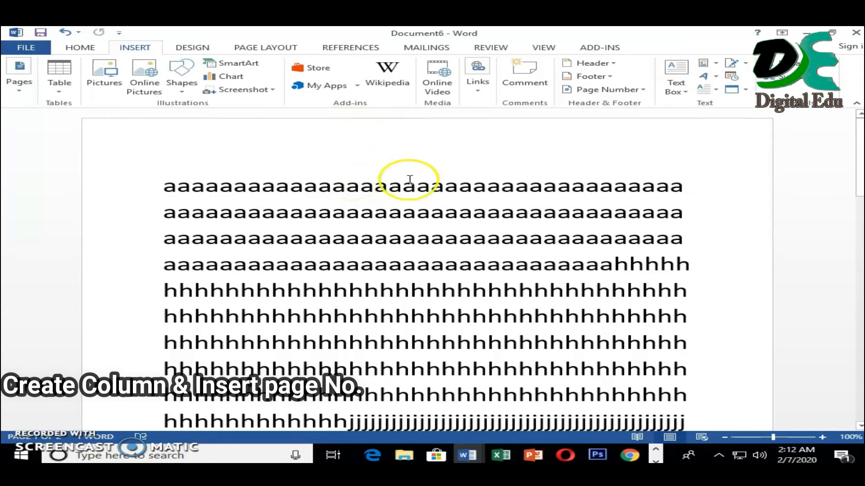
Examine the top and bottom margin areas of the first page where page numbers can be placed.
{"action": "scroll", "coordinate": [403, 183], "scroll_direction": "down", "scroll_amount": 12}
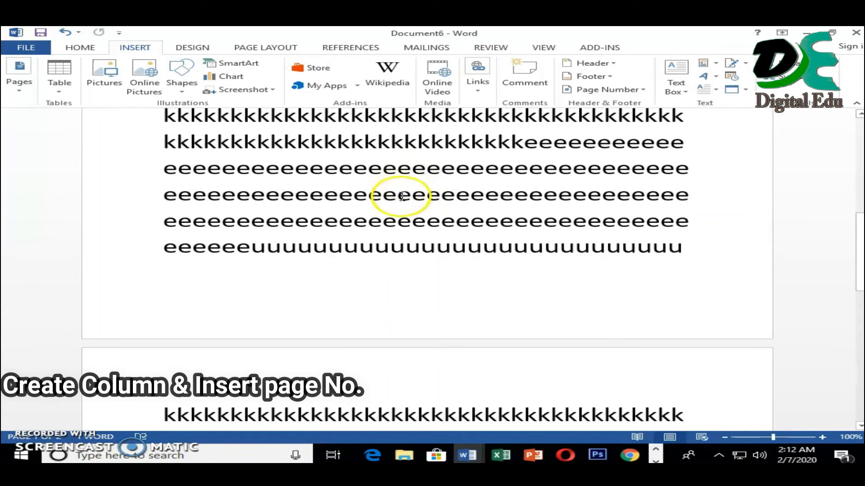
{"action": "scroll", "coordinate": [369, 281], "scroll_direction": "up", "scroll_amount": 6}
{"action": "scroll", "coordinate": [380, 277], "scroll_direction": "up", "scroll_amount": 3}
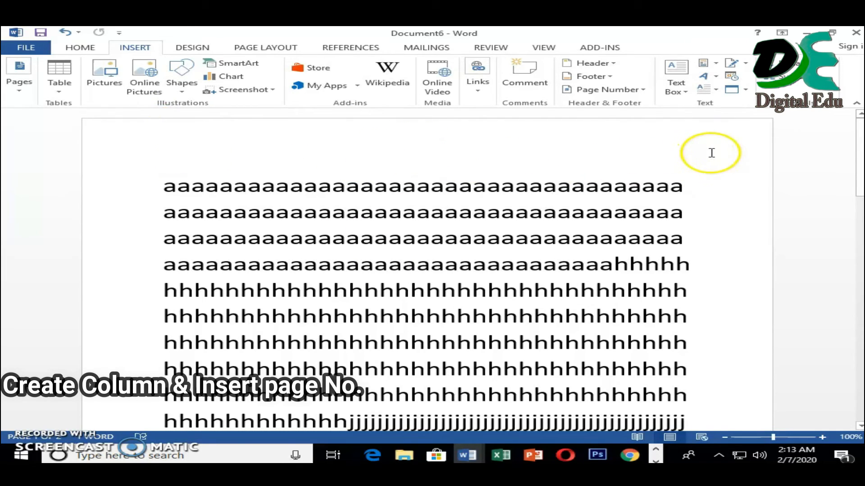
{"action": "scroll", "coordinate": [586, 198], "scroll_direction": "down", "scroll_amount": 5}
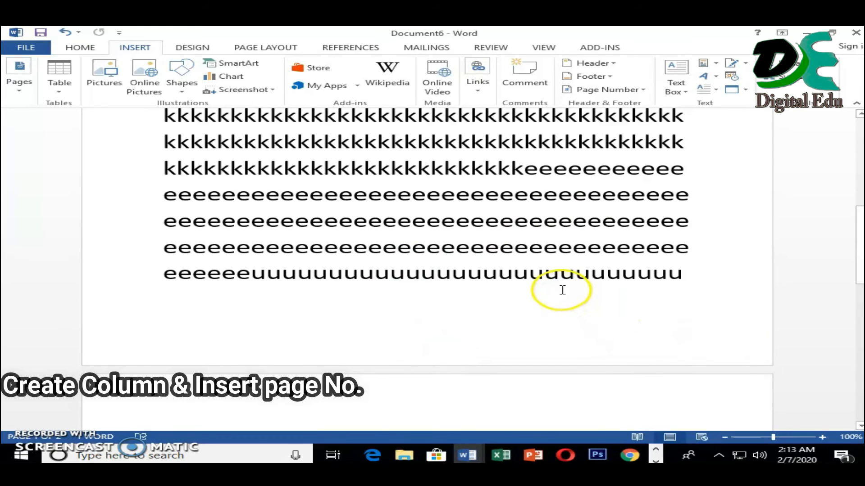
{"action": "scroll", "coordinate": [579, 271], "scroll_direction": "up", "scroll_amount": 6}
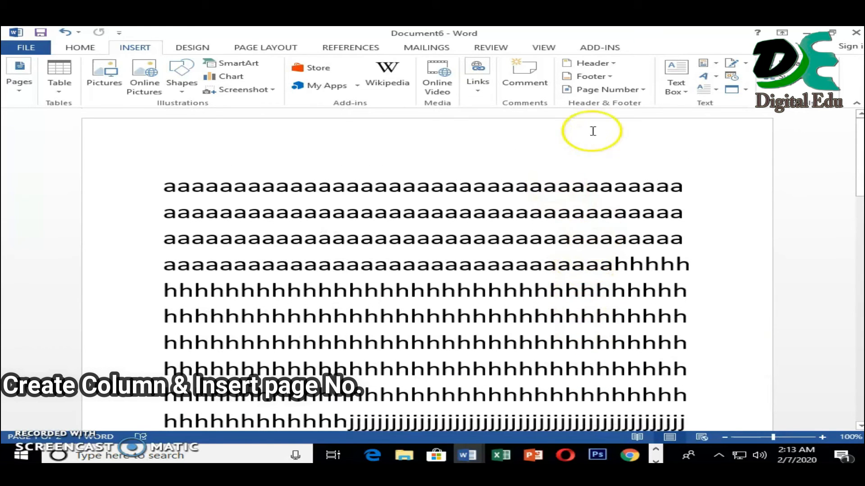
Review the Plain Number 1, 2 and 3 styles for page numbers at the top of the page without applying any.
{"action": "left_click", "coordinate": [616, 92]}
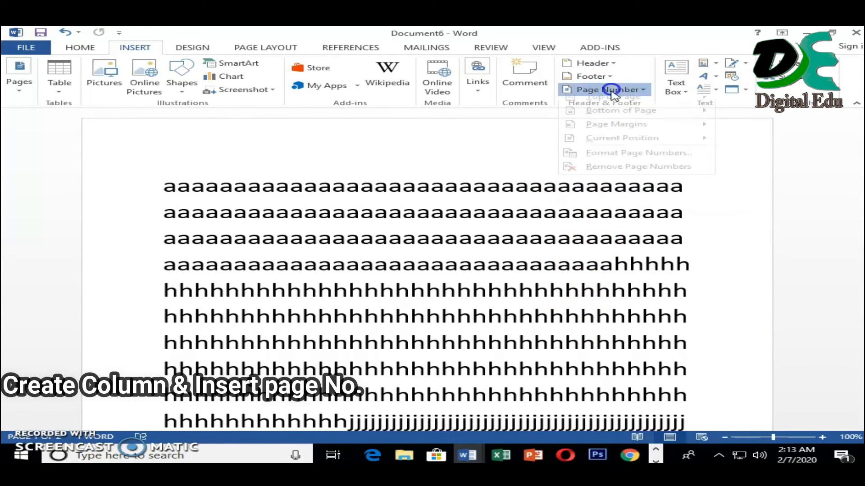
{"action": "mouse_move", "coordinate": [625, 105]}
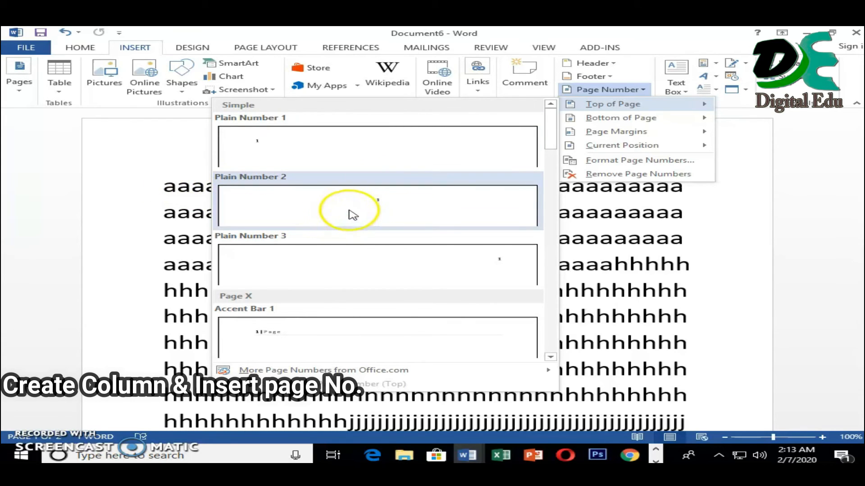
{"action": "left_click", "coordinate": [166, 195]}
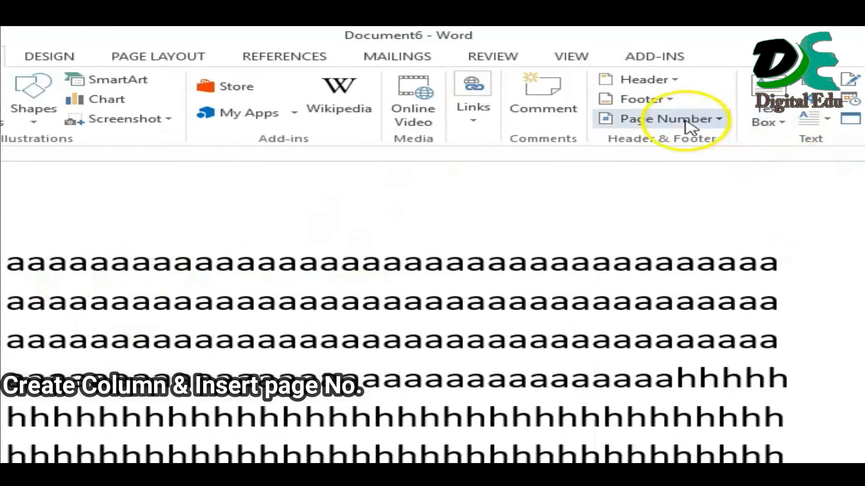
{"action": "left_click", "coordinate": [620, 90]}
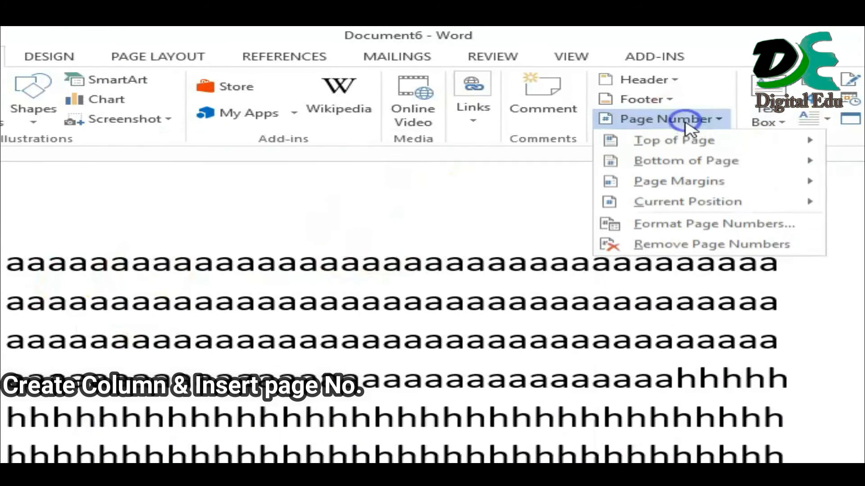
{"action": "mouse_move", "coordinate": [702, 143]}
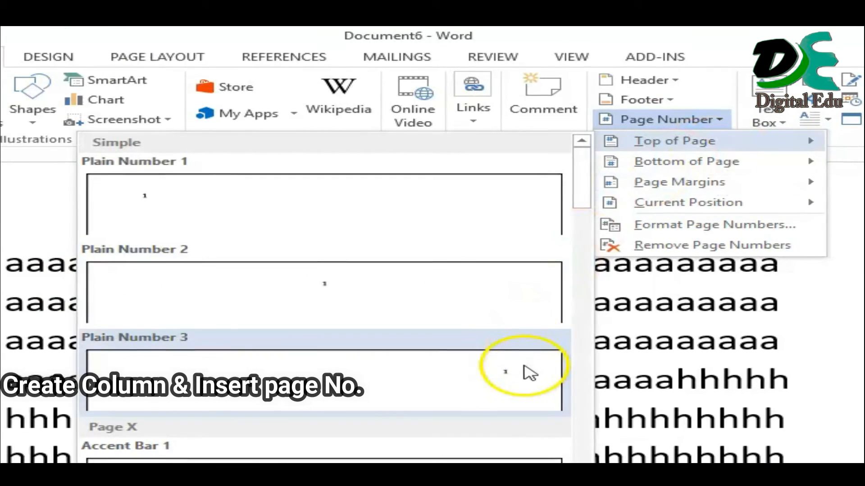
{"action": "left_click", "coordinate": [730, 354]}
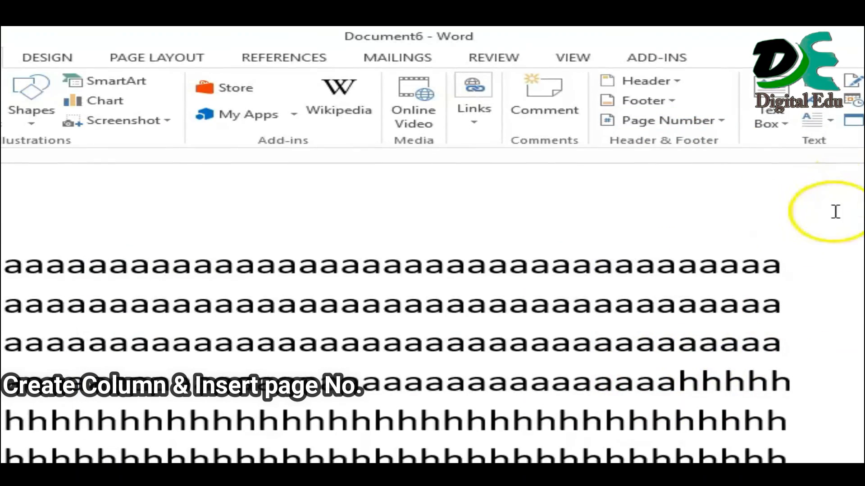
Insert page numbers at the top of the page in the Plain Number 1 style and check both pages.
{"action": "left_click", "coordinate": [666, 122]}
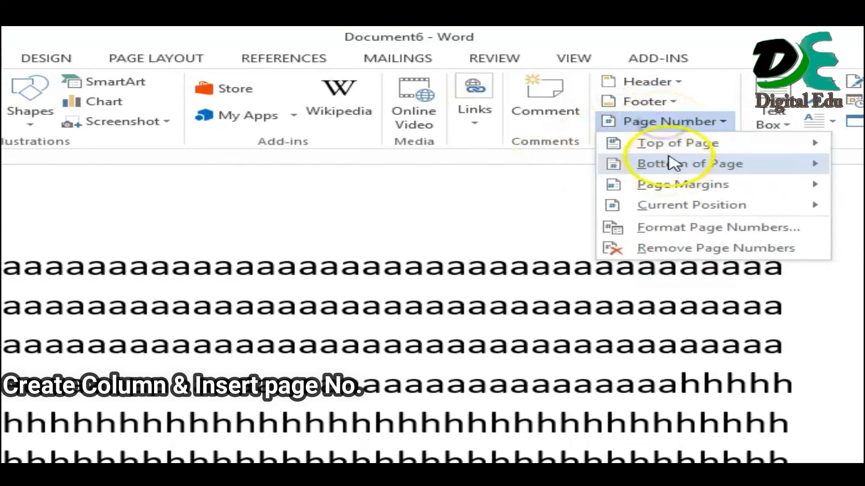
{"action": "mouse_move", "coordinate": [612, 106]}
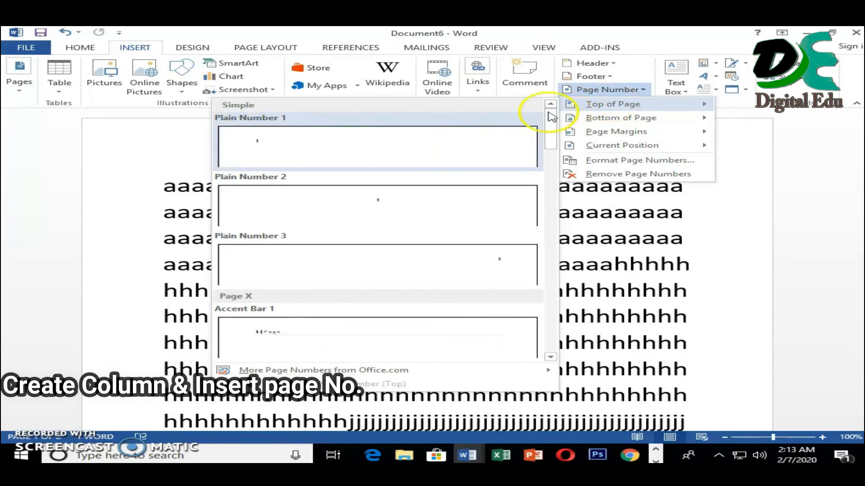
{"action": "left_click", "coordinate": [287, 155]}
{"action": "scroll", "coordinate": [243, 183], "scroll_direction": "up", "scroll_amount": 10}
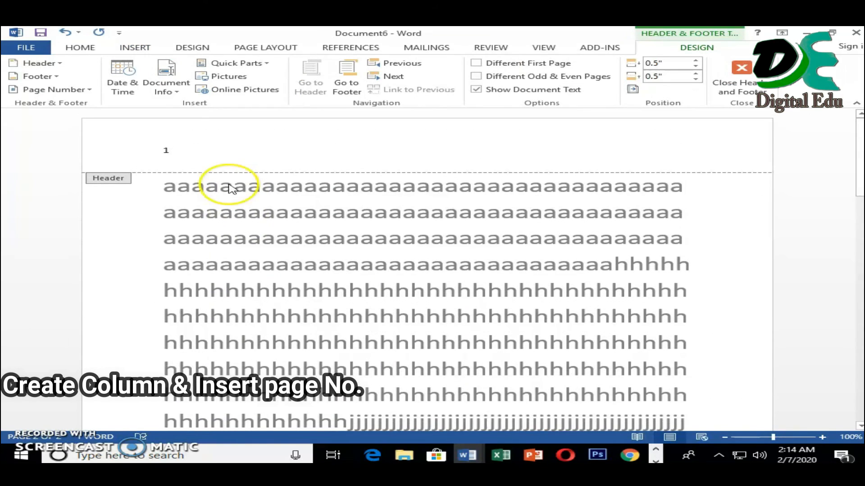
{"action": "scroll", "coordinate": [230, 188], "scroll_direction": "down", "scroll_amount": 10}
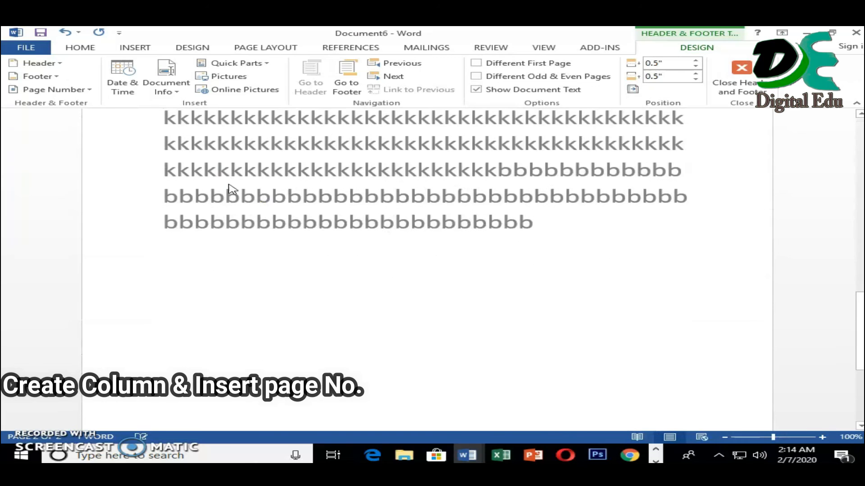
{"action": "scroll", "coordinate": [237, 207], "scroll_direction": "up", "scroll_amount": 10}
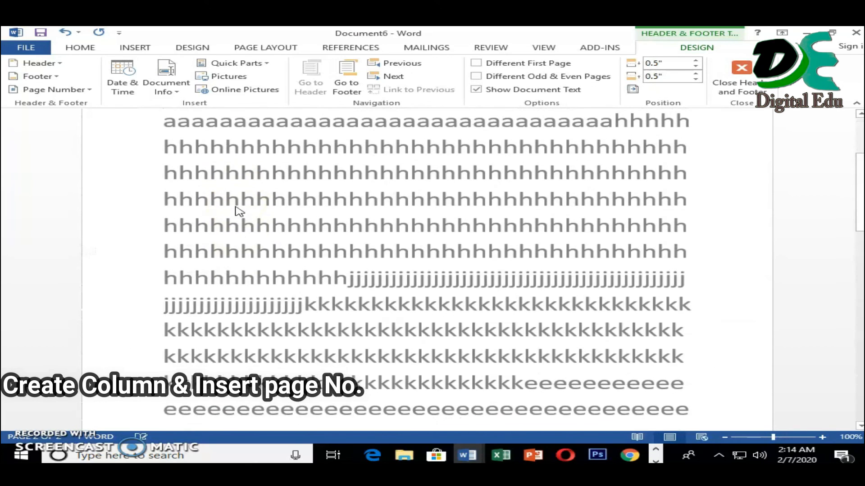
{"action": "scroll", "coordinate": [239, 211], "scroll_direction": "up", "scroll_amount": 3}
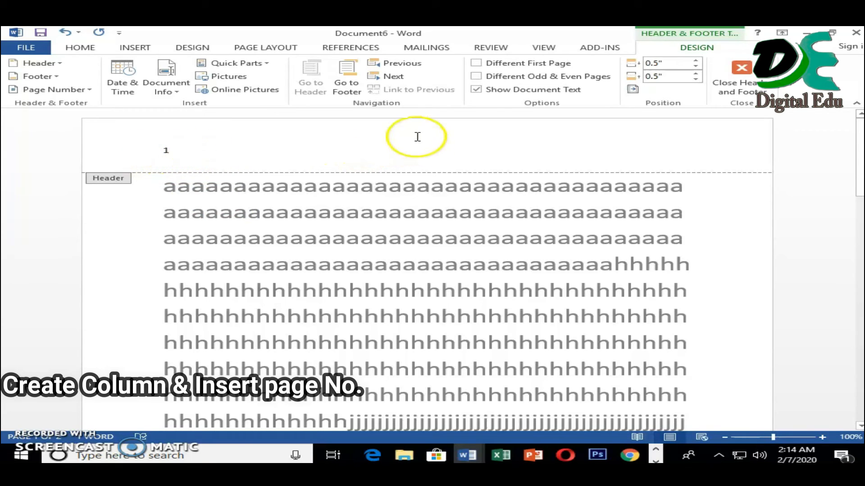
Change the header page numbers to the centred Plain Number 2 style.
{"action": "left_click", "coordinate": [63, 90]}
{"action": "mouse_move", "coordinate": [68, 104]}
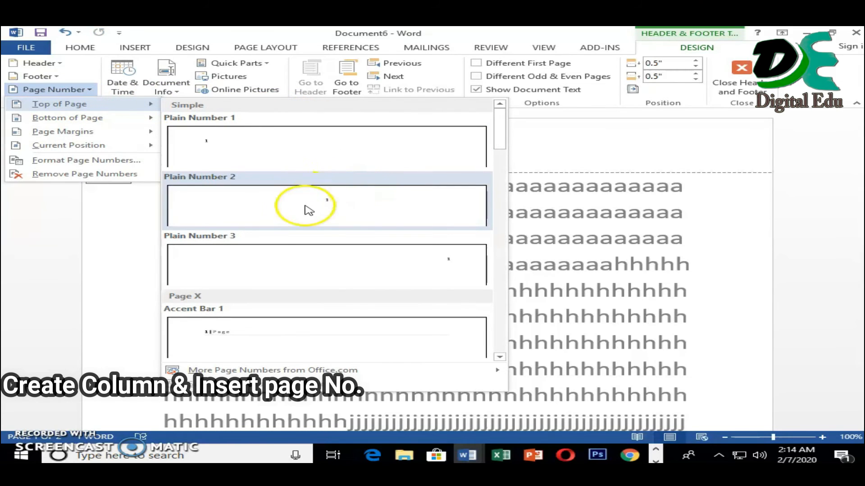
{"action": "left_click", "coordinate": [324, 207]}
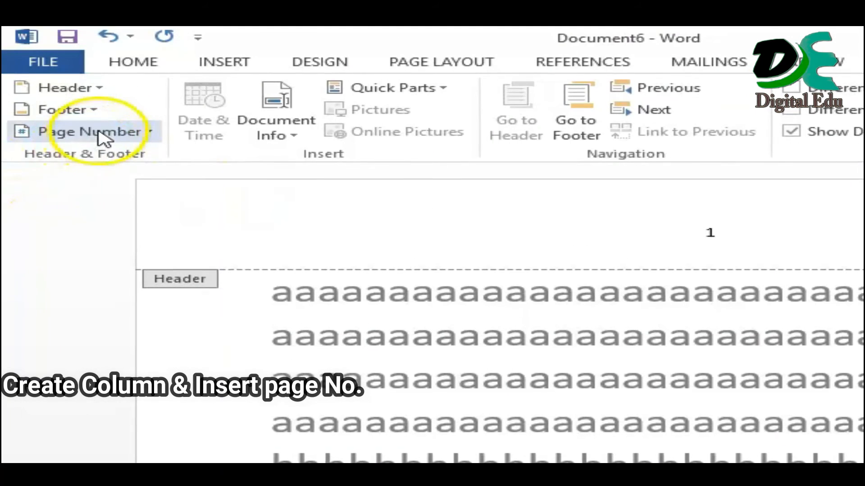
Change the header page numbers to the right-aligned Plain Number 3 style and check them on both pages.
{"action": "left_click", "coordinate": [104, 137]}
{"action": "mouse_move", "coordinate": [169, 158]}
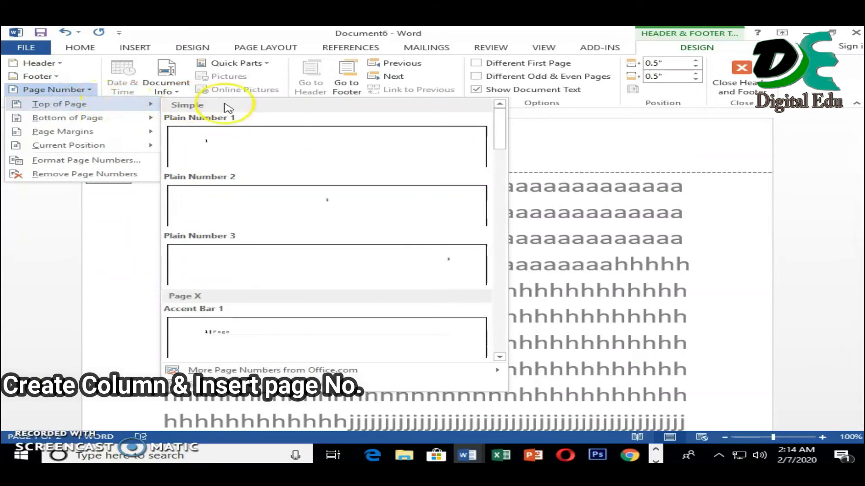
{"action": "left_click", "coordinate": [452, 264]}
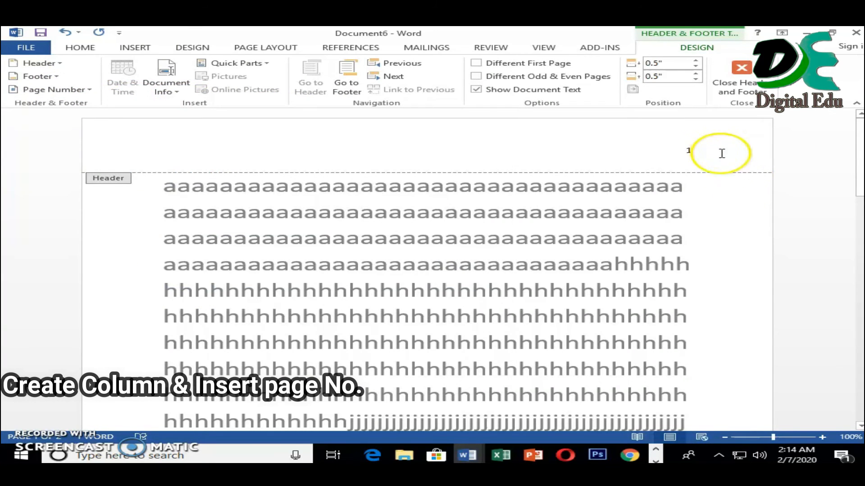
{"action": "scroll", "coordinate": [718, 193], "scroll_direction": "down", "scroll_amount": 15}
{"action": "scroll", "coordinate": [700, 343], "scroll_direction": "down", "scroll_amount": 4}
{"action": "scroll", "coordinate": [698, 325], "scroll_direction": "up", "scroll_amount": 15}
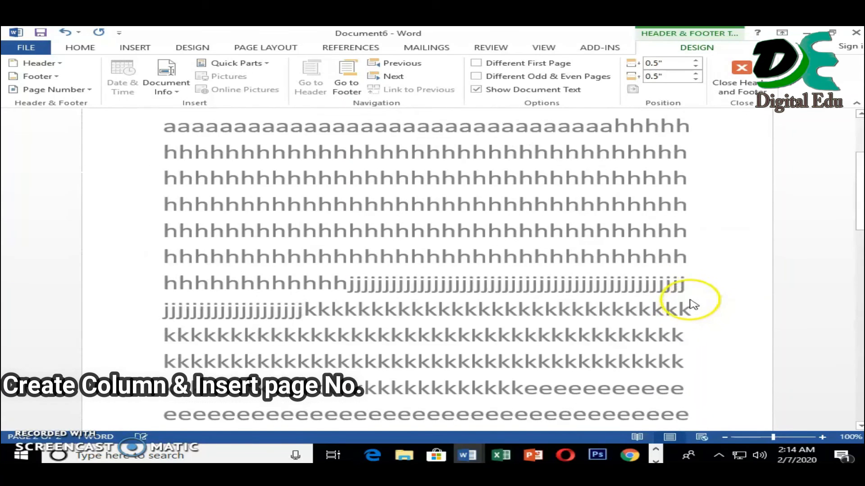
{"action": "scroll", "coordinate": [684, 297], "scroll_direction": "up", "scroll_amount": 5}
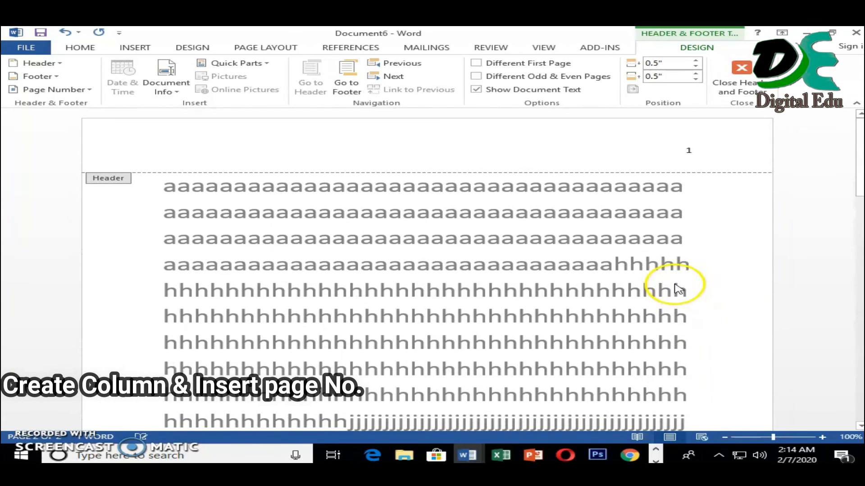
Remove the page numbers from the document and check the headers of both pages.
{"action": "left_click", "coordinate": [49, 89]}
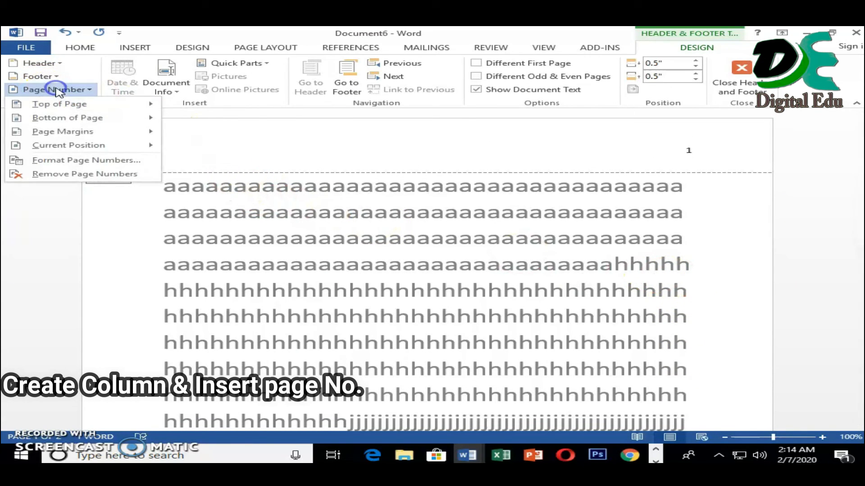
{"action": "left_click", "coordinate": [89, 174]}
{"action": "scroll", "coordinate": [663, 193], "scroll_direction": "down", "scroll_amount": 6}
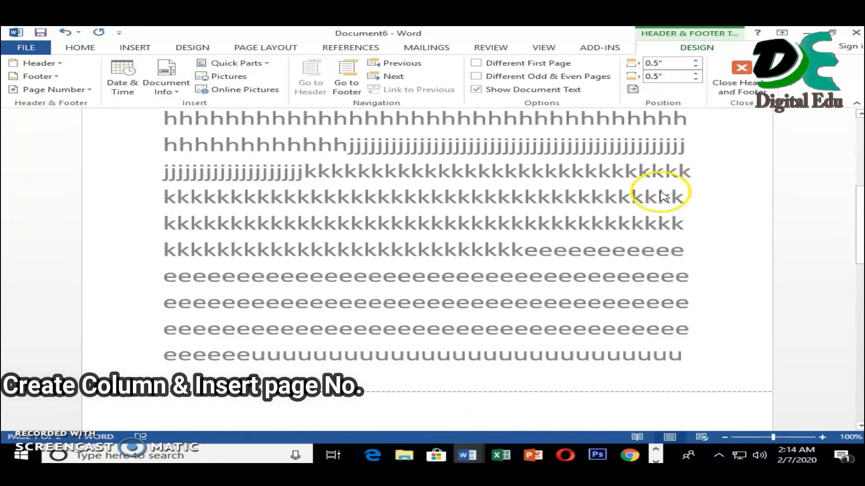
{"action": "scroll", "coordinate": [663, 194], "scroll_direction": "down", "scroll_amount": 8}
{"action": "scroll", "coordinate": [575, 229], "scroll_direction": "up", "scroll_amount": 2}
{"action": "scroll", "coordinate": [575, 229], "scroll_direction": "up", "scroll_amount": 10}
Examine the footer of page 1 and the header of page 2 around the page break.
{"action": "scroll", "coordinate": [575, 226], "scroll_direction": "down", "scroll_amount": 4}
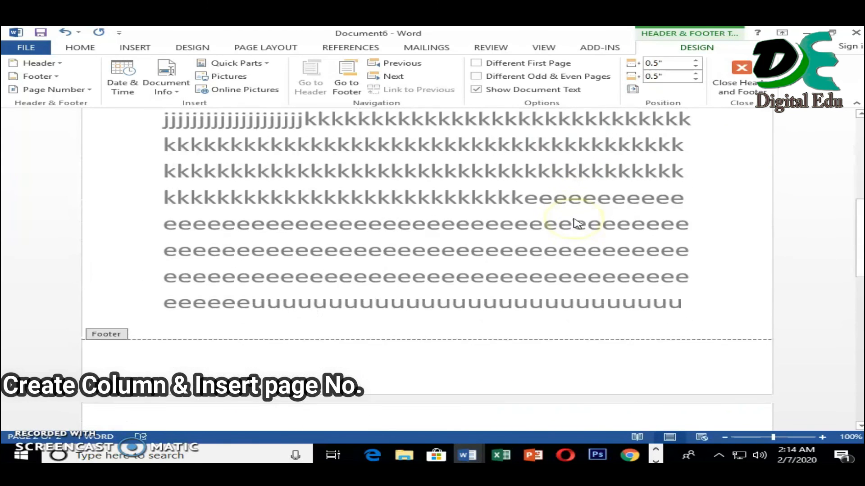
{"action": "scroll", "coordinate": [575, 224], "scroll_direction": "down", "scroll_amount": 5}
{"action": "scroll", "coordinate": [544, 242], "scroll_direction": "up", "scroll_amount": 3}
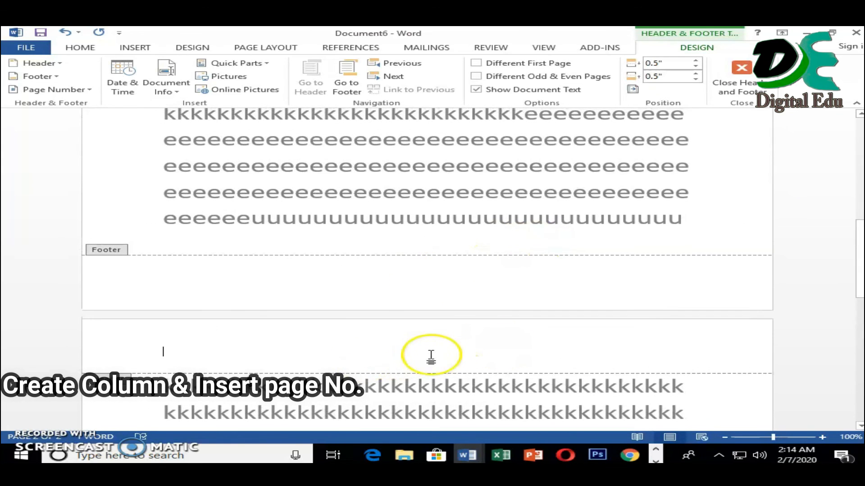
{"action": "scroll", "coordinate": [439, 351], "scroll_direction": "down", "scroll_amount": 3}
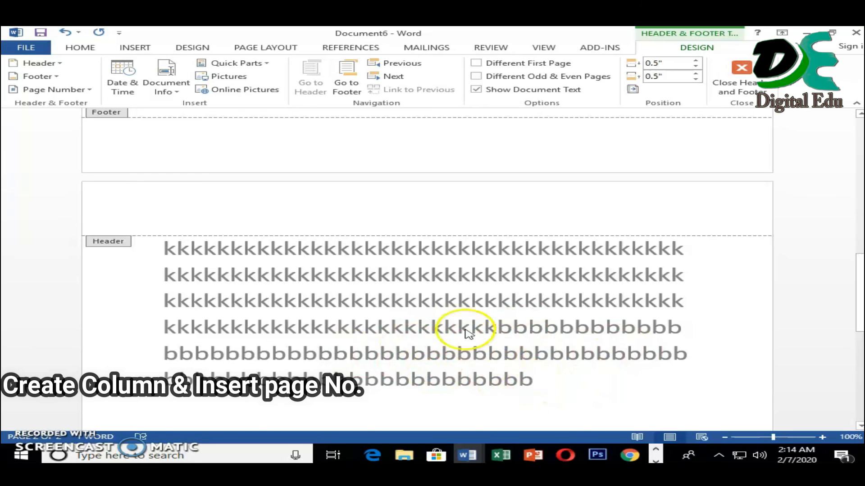
{"action": "scroll", "coordinate": [440, 301], "scroll_direction": "up", "scroll_amount": 5}
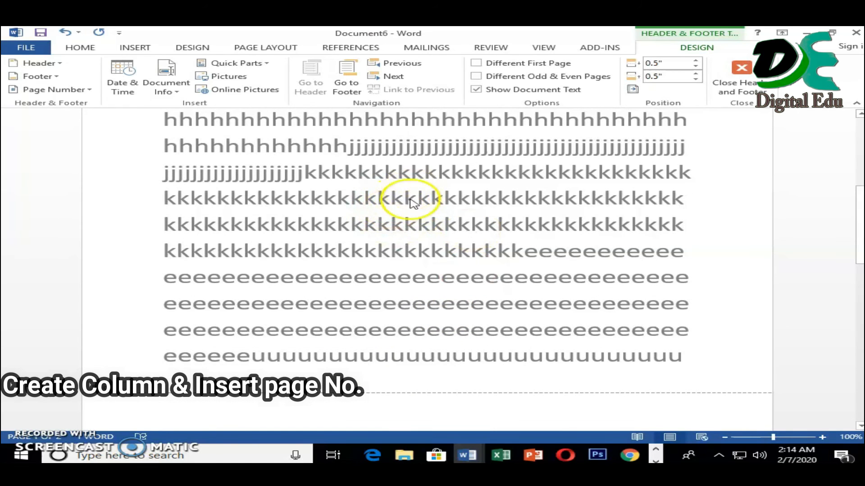
{"action": "scroll", "coordinate": [586, 299], "scroll_direction": "down", "scroll_amount": 5}
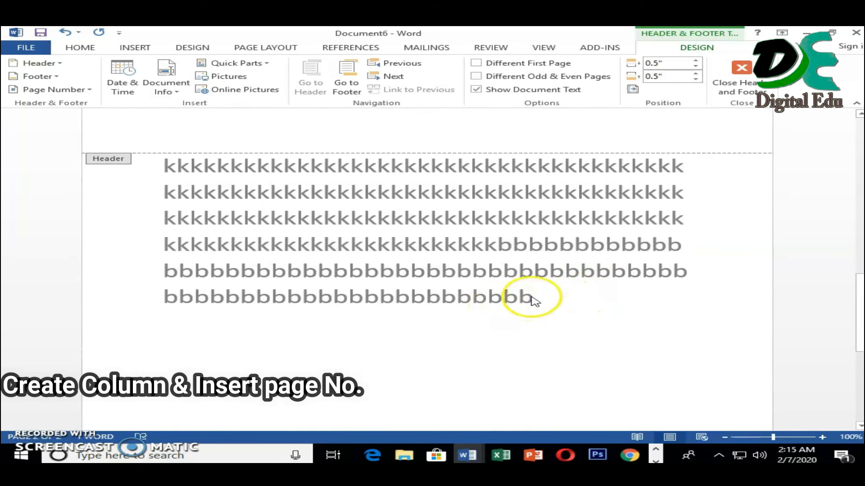
Enter the test text "dfsd" in the header of page 2 and delete it again.
{"action": "scroll", "coordinate": [490, 295], "scroll_direction": "up", "scroll_amount": 1}
{"action": "type", "text": "dfsd"}
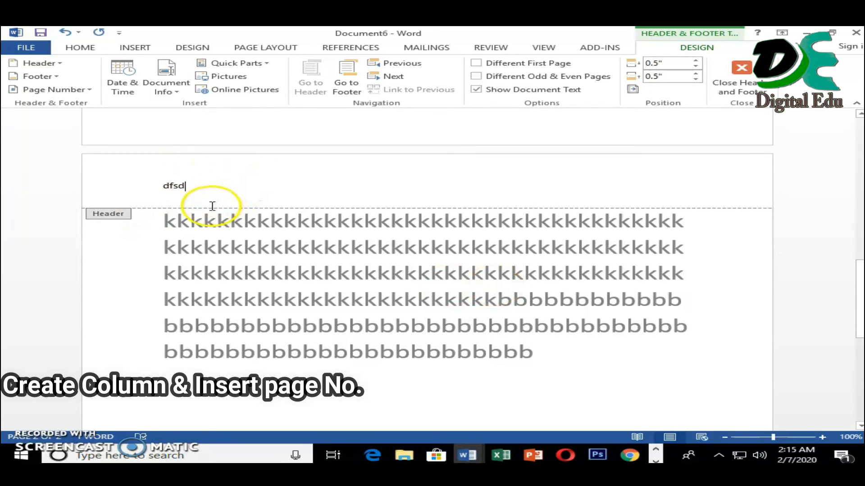
{"action": "key", "text": "BackSpace"}
{"action": "key", "text": "BackSpace"}
{"action": "key", "text": "BackSpace"}
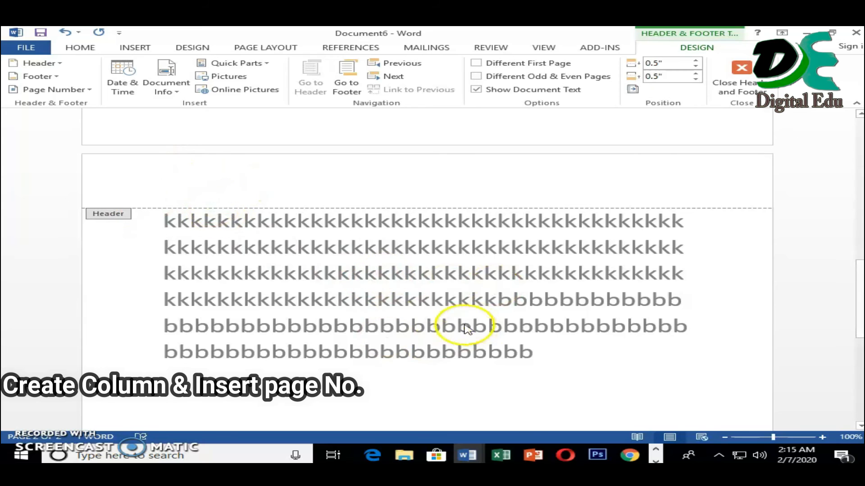
Leave the header and append the text "kkggyyyd" to the end of the body text on page 2.
{"action": "double_click", "coordinate": [537, 353]}
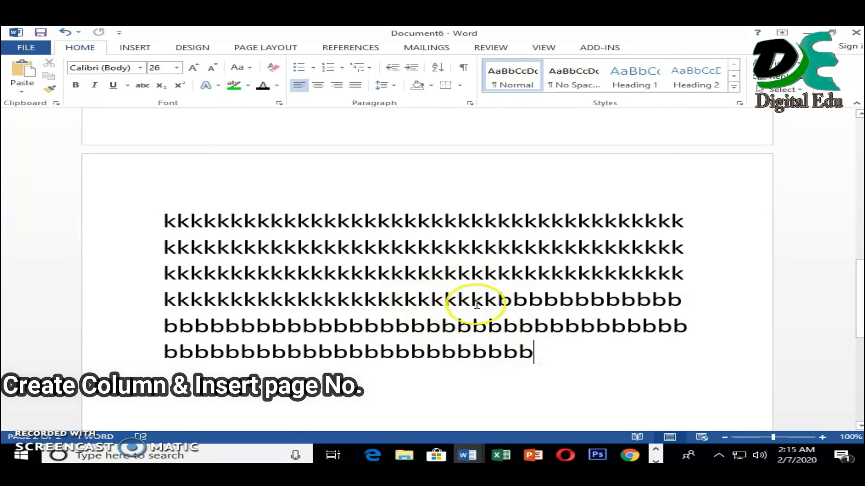
{"action": "scroll", "coordinate": [477, 305], "scroll_direction": "up", "scroll_amount": 6}
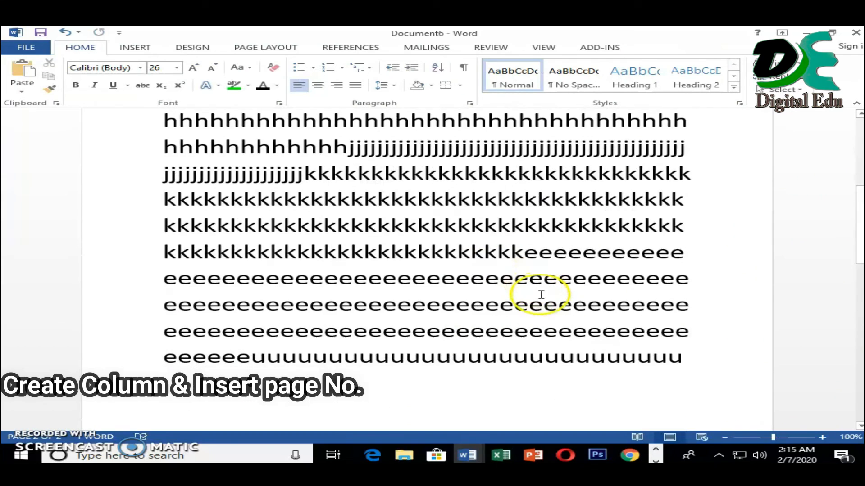
{"action": "scroll", "coordinate": [541, 295], "scroll_direction": "down", "scroll_amount": 6}
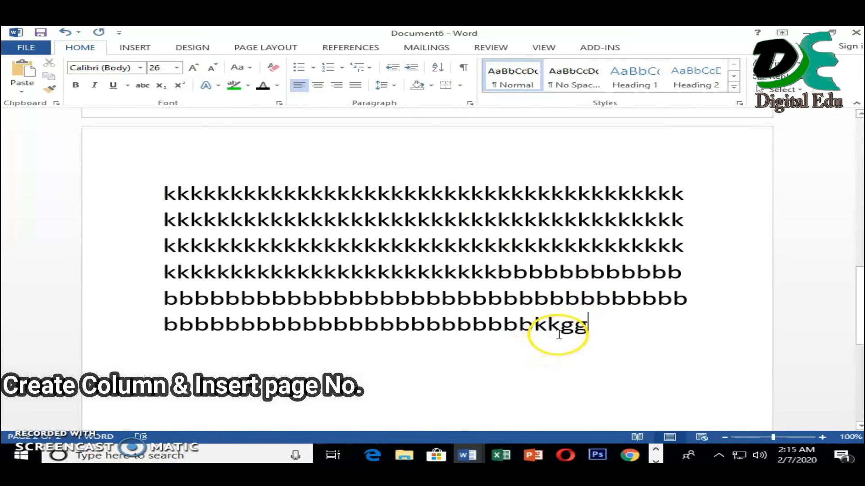
{"action": "type", "text": "yyyd"}
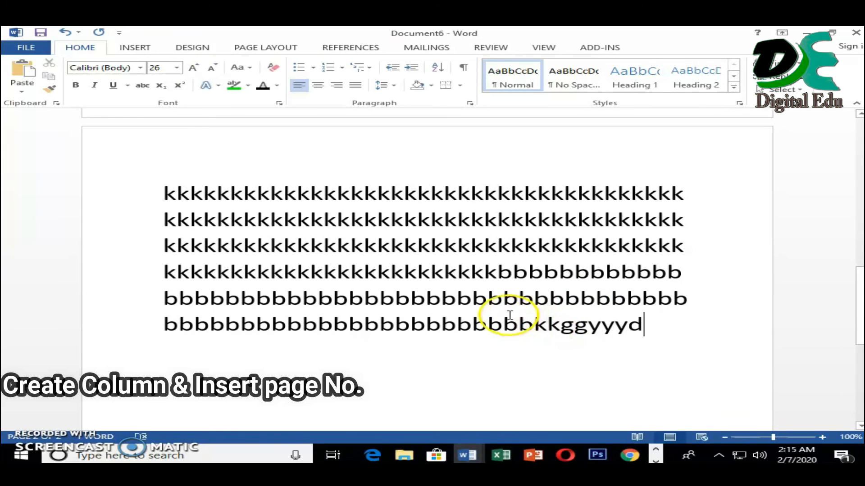
Insert right-aligned Plain Number 3 page numbers at the bottom of the page and check the footers of both pages.
{"action": "scroll", "coordinate": [502, 309], "scroll_direction": "up", "scroll_amount": 3}
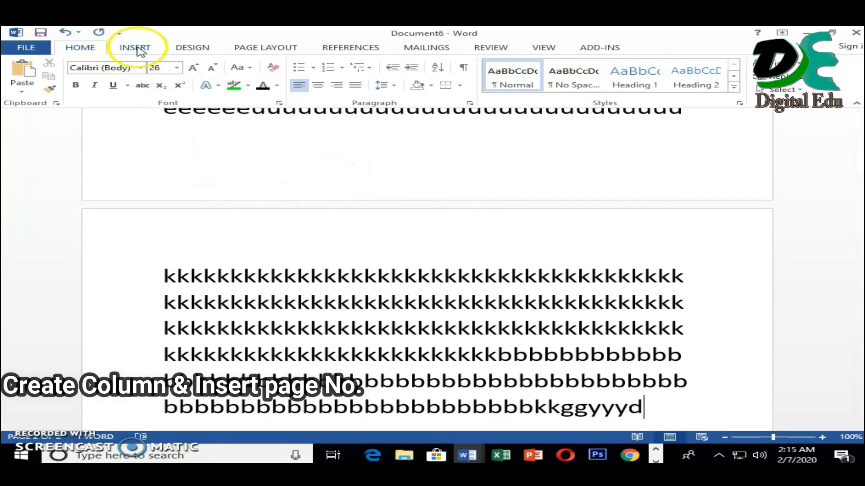
{"action": "scroll", "coordinate": [284, 245], "scroll_direction": "up", "scroll_amount": 10}
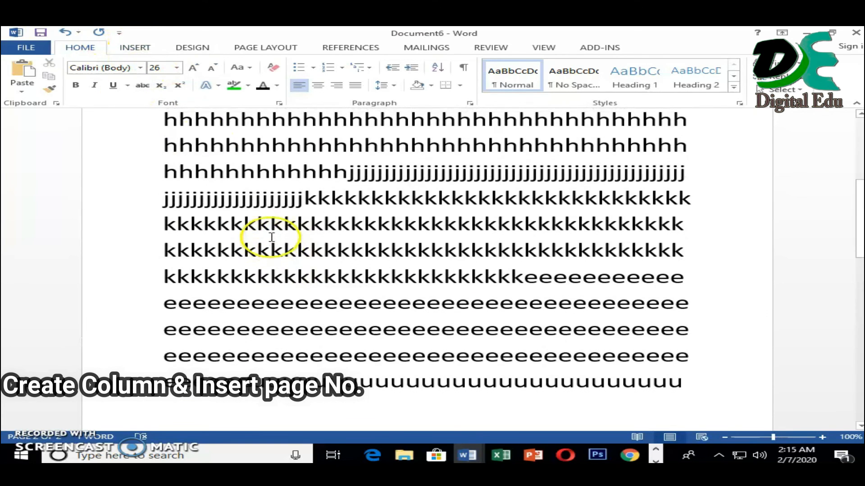
{"action": "left_click", "coordinate": [140, 52]}
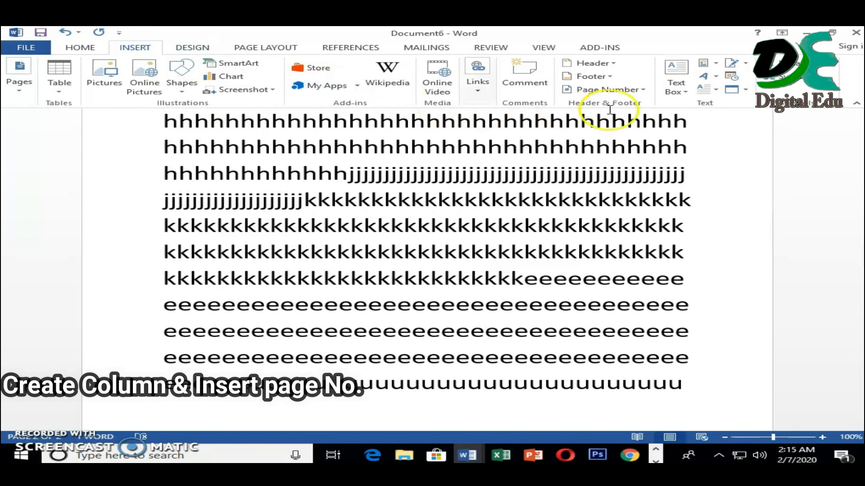
{"action": "left_click", "coordinate": [617, 91]}
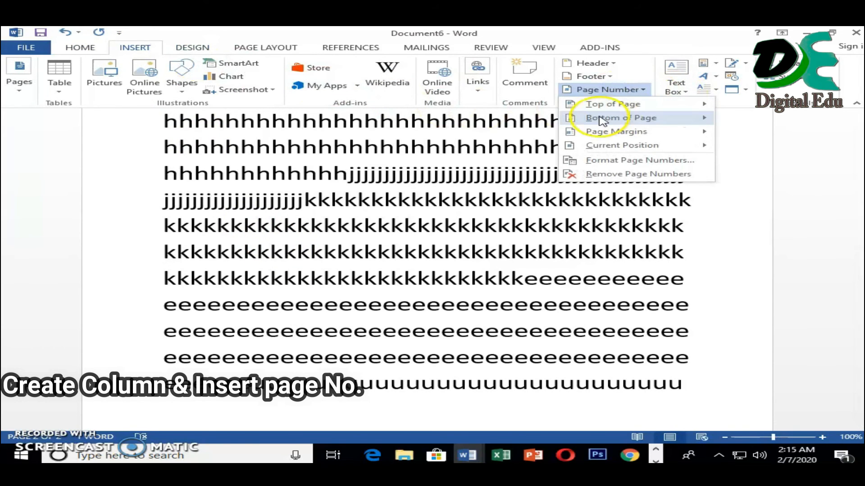
{"action": "mouse_move", "coordinate": [605, 121]}
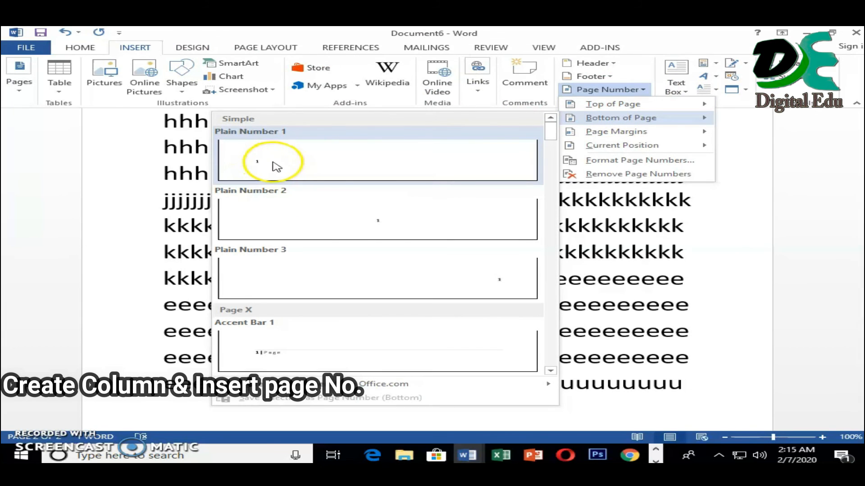
{"action": "left_click", "coordinate": [505, 283]}
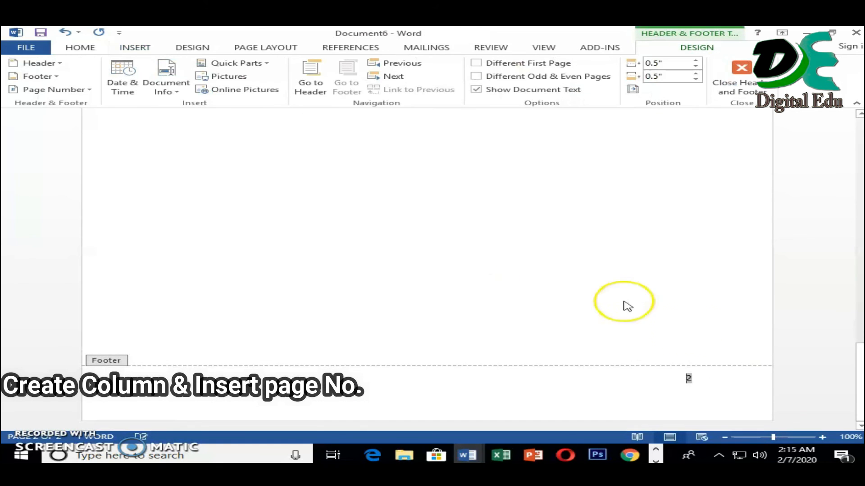
{"action": "scroll", "coordinate": [732, 329], "scroll_direction": "up", "scroll_amount": 15}
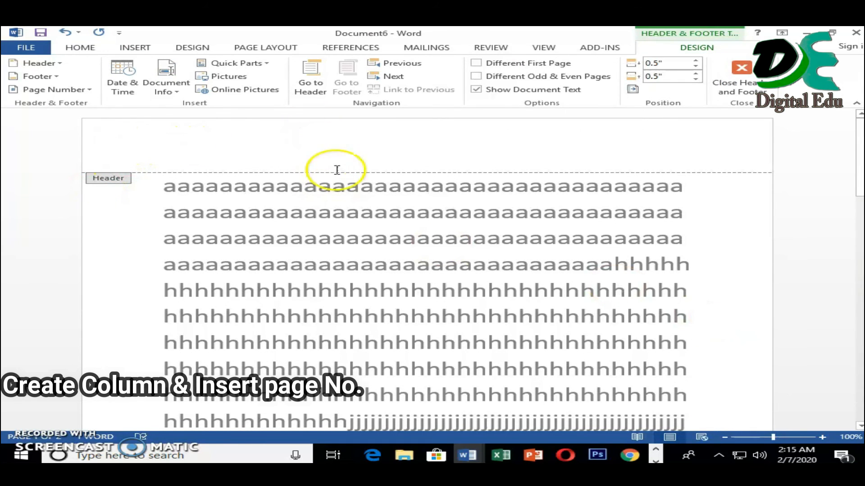
{"action": "scroll", "coordinate": [671, 263], "scroll_direction": "down", "scroll_amount": 10}
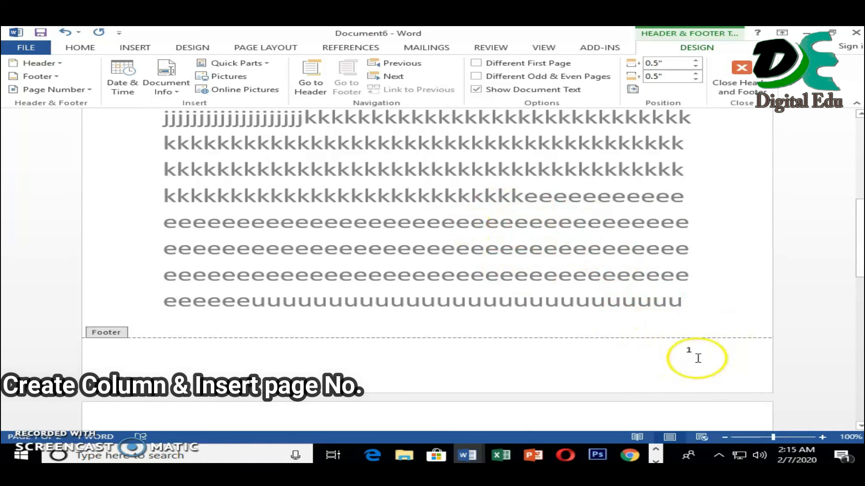
{"action": "scroll", "coordinate": [694, 348], "scroll_direction": "down", "scroll_amount": 10}
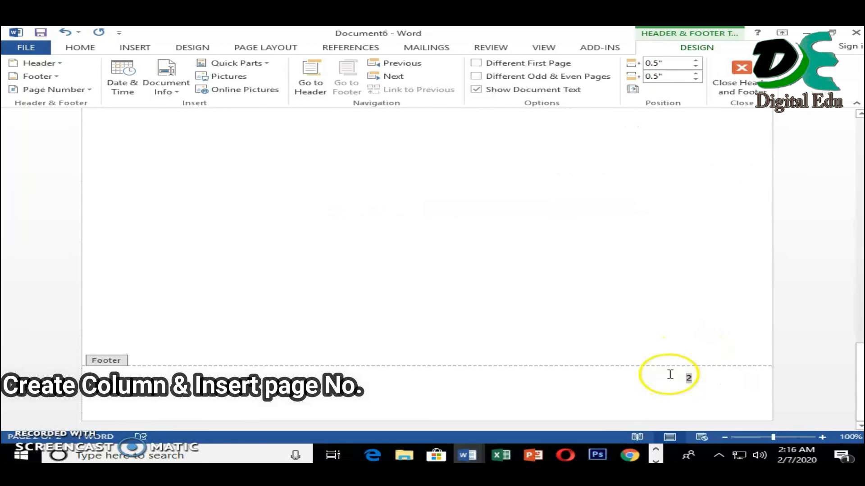
{"action": "scroll", "coordinate": [669, 375], "scroll_direction": "up", "scroll_amount": 5}
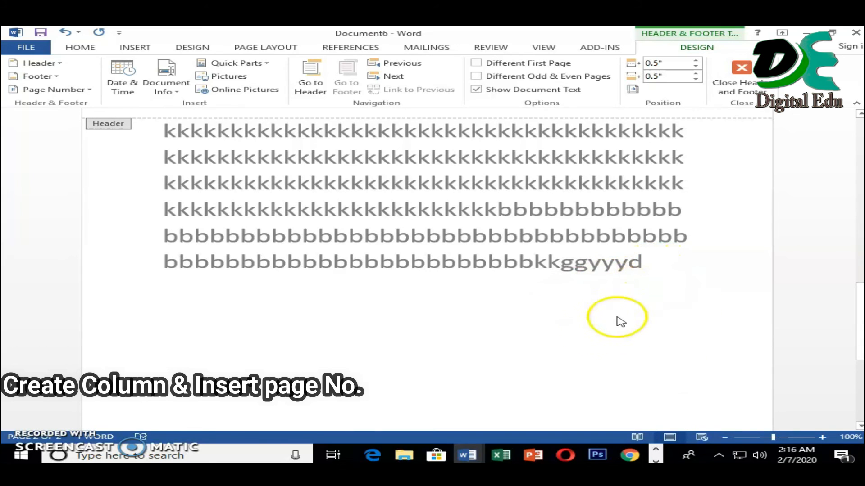
Return to the end of the body text on page 2 and check the footer page numbers on both pages.
{"action": "double_click", "coordinate": [647, 263]}
{"action": "scroll", "coordinate": [649, 266], "scroll_direction": "up", "scroll_amount": 3}
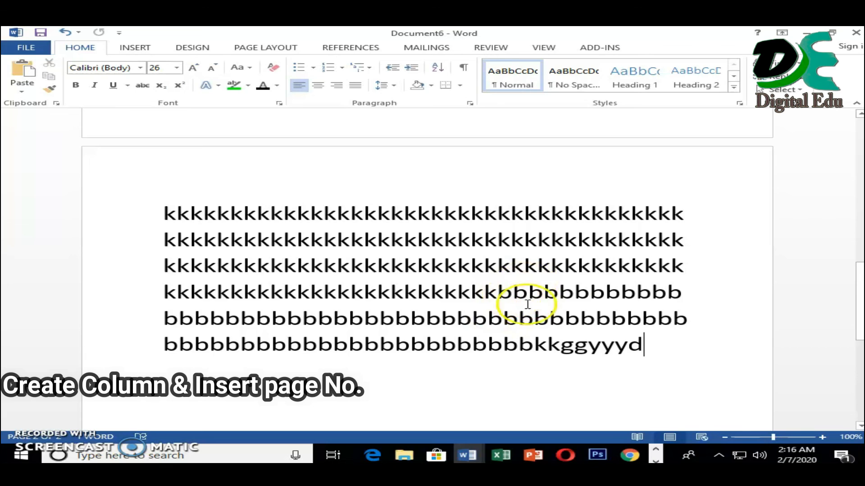
{"action": "scroll", "coordinate": [610, 299], "scroll_direction": "down", "scroll_amount": 7}
{"action": "scroll", "coordinate": [660, 301], "scroll_direction": "up", "scroll_amount": 12}
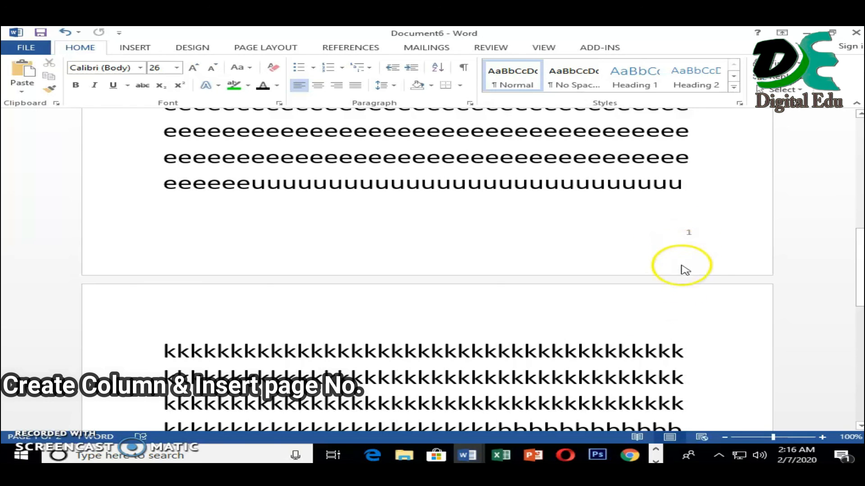
{"action": "scroll", "coordinate": [683, 279], "scroll_direction": "down", "scroll_amount": 7}
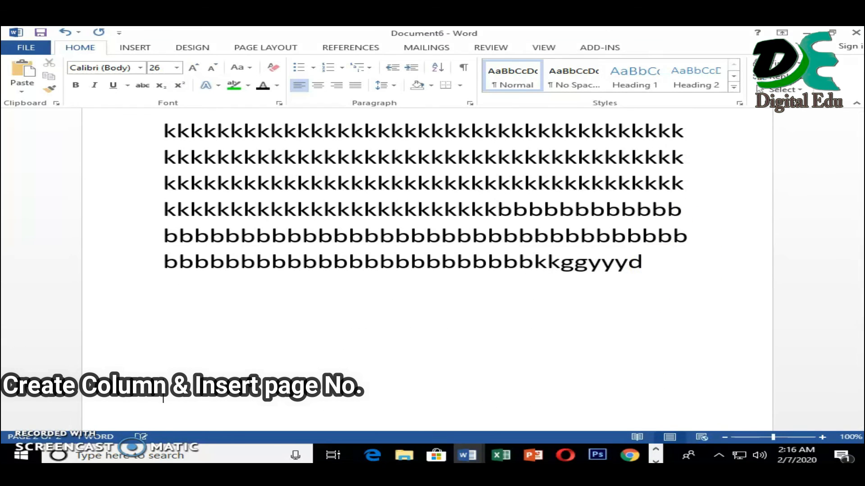
Extend the document below the page 2 text onto a blank third page and check its footer page number.
{"action": "key", "text": "ctrl+Return"}
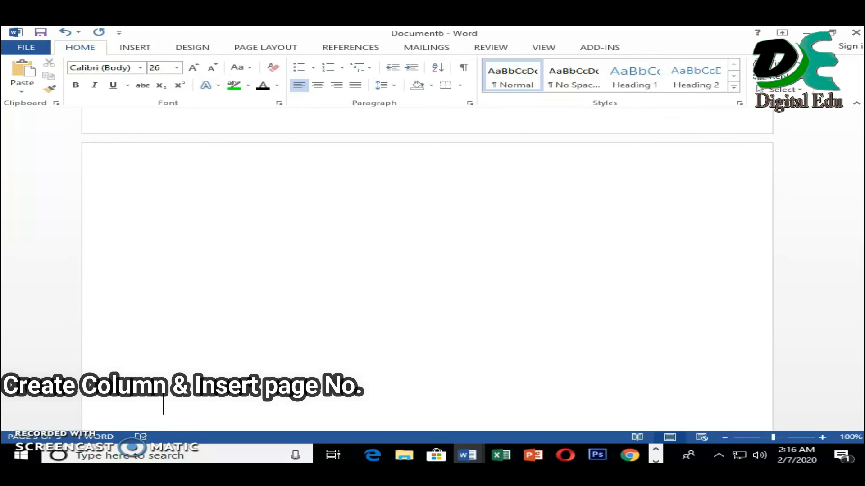
{"action": "scroll", "coordinate": [613, 250], "scroll_direction": "down", "scroll_amount": 8}
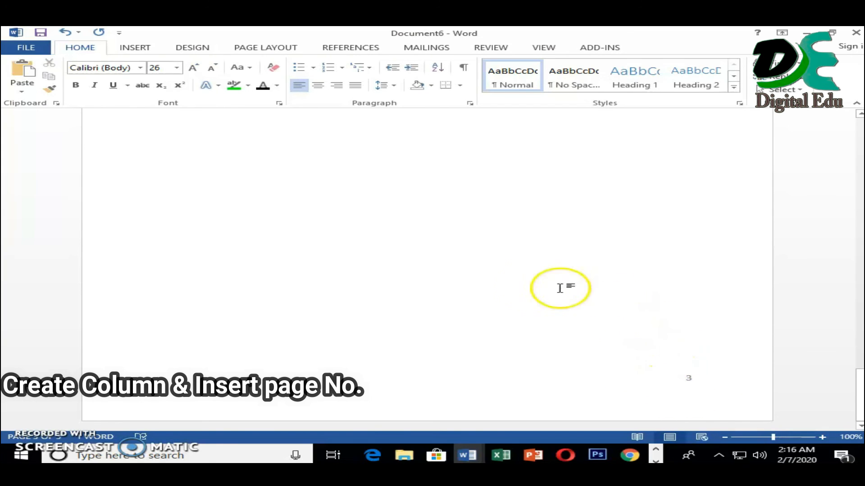
{"action": "scroll", "coordinate": [505, 277], "scroll_direction": "down", "scroll_amount": 3}
{"action": "scroll", "coordinate": [506, 277], "scroll_direction": "up", "scroll_amount": 3}
{"action": "scroll", "coordinate": [503, 281], "scroll_direction": "down", "scroll_amount": 6}
{"action": "scroll", "coordinate": [503, 281], "scroll_direction": "up", "scroll_amount": 10}
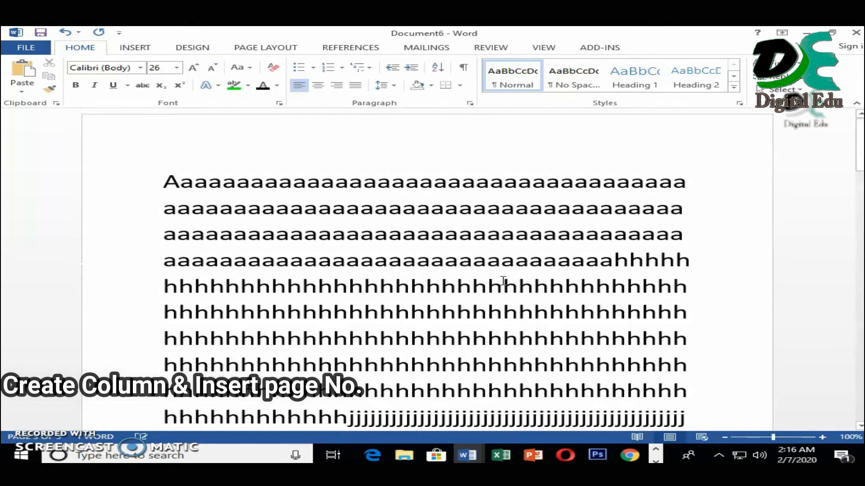
Remove the page numbers from the document and check the page bottoms throughout.
{"action": "left_click", "coordinate": [134, 48]}
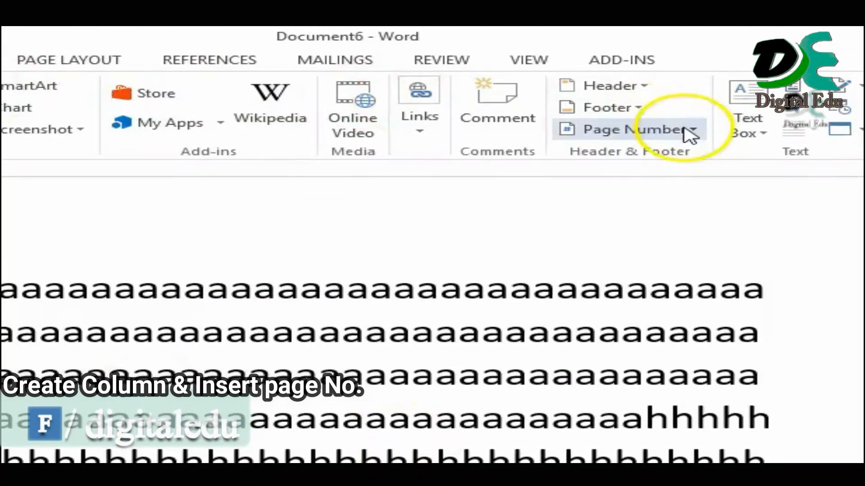
{"action": "left_click", "coordinate": [639, 90]}
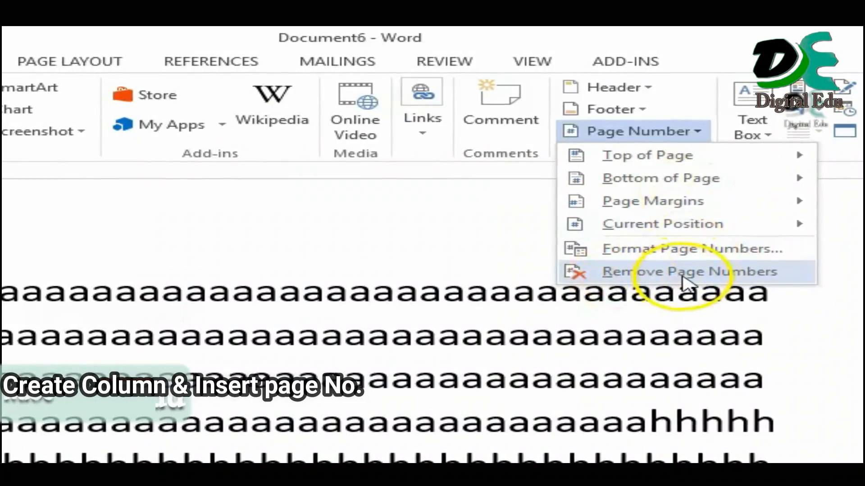
{"action": "left_click", "coordinate": [688, 273]}
{"action": "scroll", "coordinate": [743, 334], "scroll_direction": "down", "scroll_amount": 5}
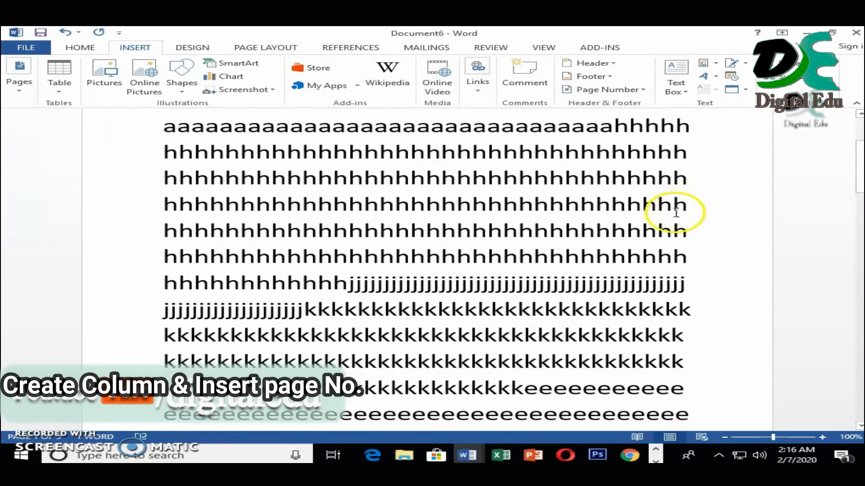
{"action": "scroll", "coordinate": [671, 211], "scroll_direction": "down", "scroll_amount": 6}
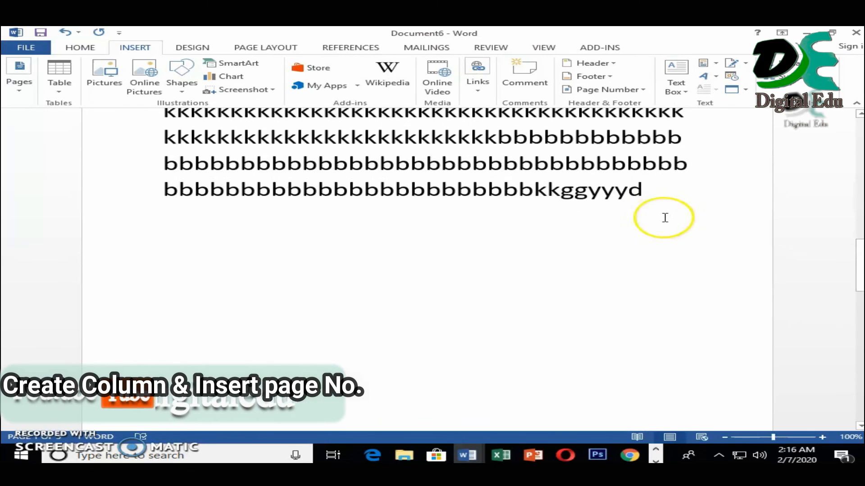
{"action": "scroll", "coordinate": [665, 217], "scroll_direction": "down", "scroll_amount": 5}
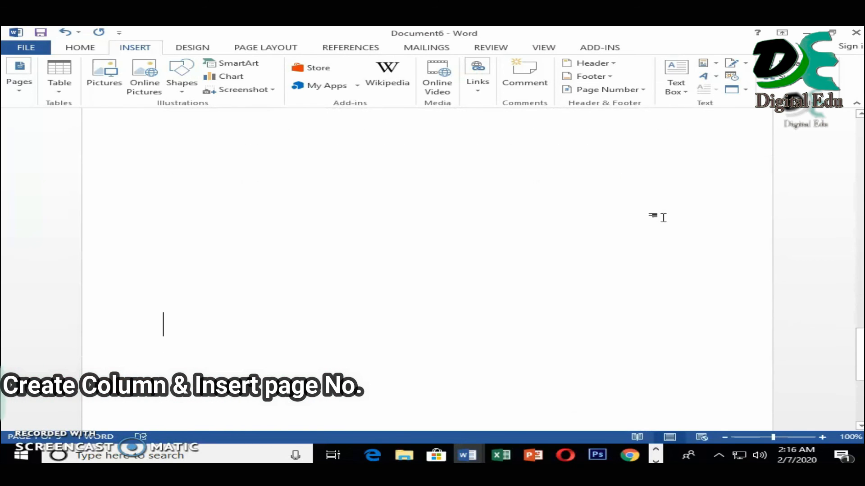
{"action": "scroll", "coordinate": [492, 226], "scroll_direction": "up", "scroll_amount": 5}
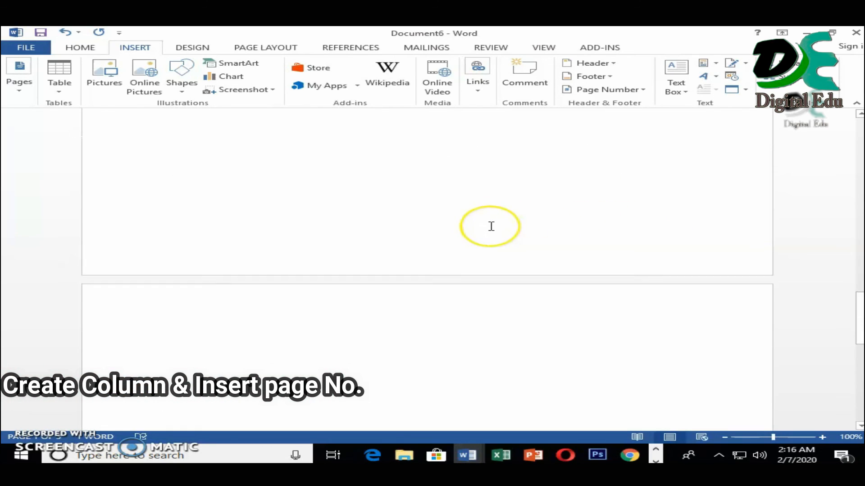
{"action": "scroll", "coordinate": [491, 226], "scroll_direction": "up", "scroll_amount": 9}
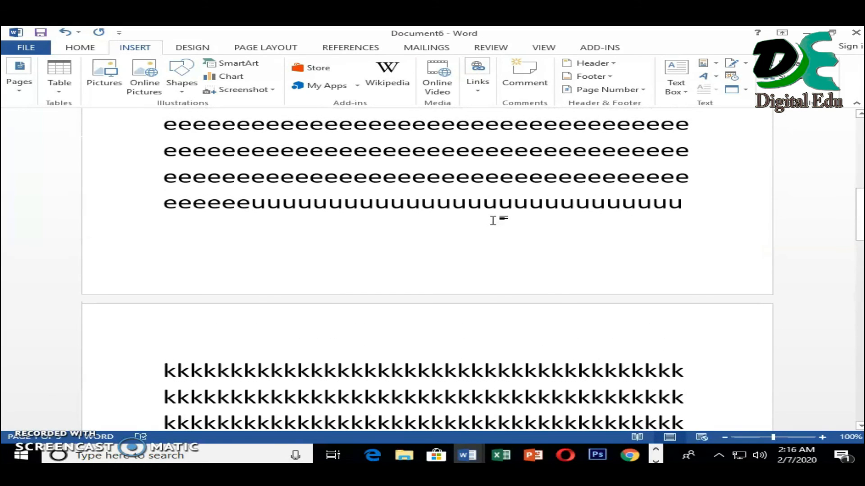
{"action": "left_click", "coordinate": [518, 225]}
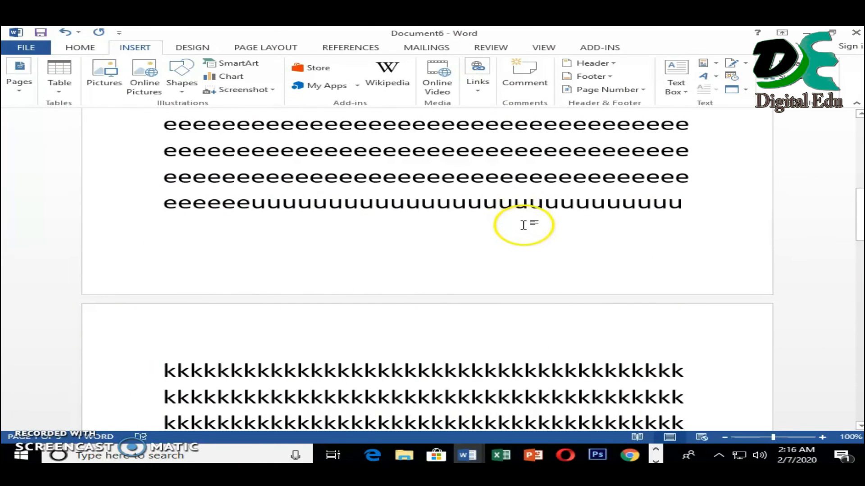